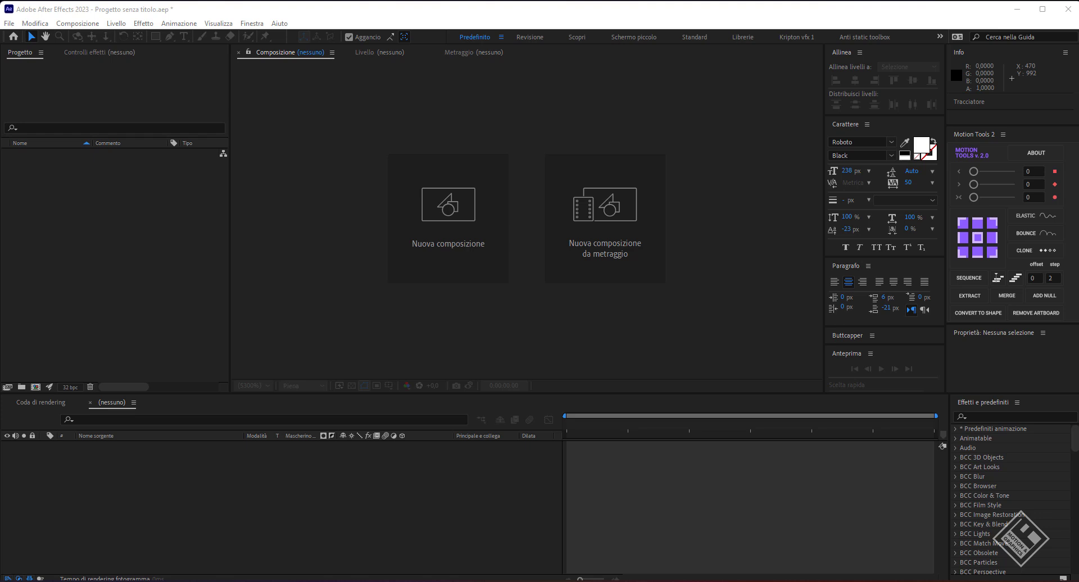
- Focus the empty After Effects timeline before moving to the Blender wyvern file
click(685, 512)
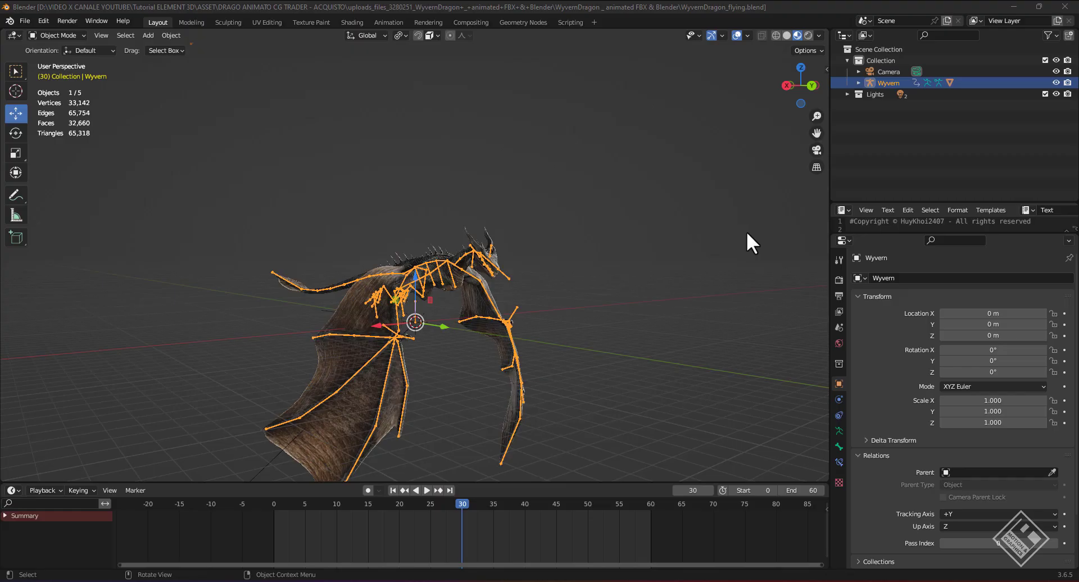
- Orbit the Blender viewport to see the rigged wyvern from another angle
mouse_move(736, 248)
mouse_down()
mouse_move(629, 190)
mouse_move(815, 288)
mouse_move(731, 255)
mouse_up()
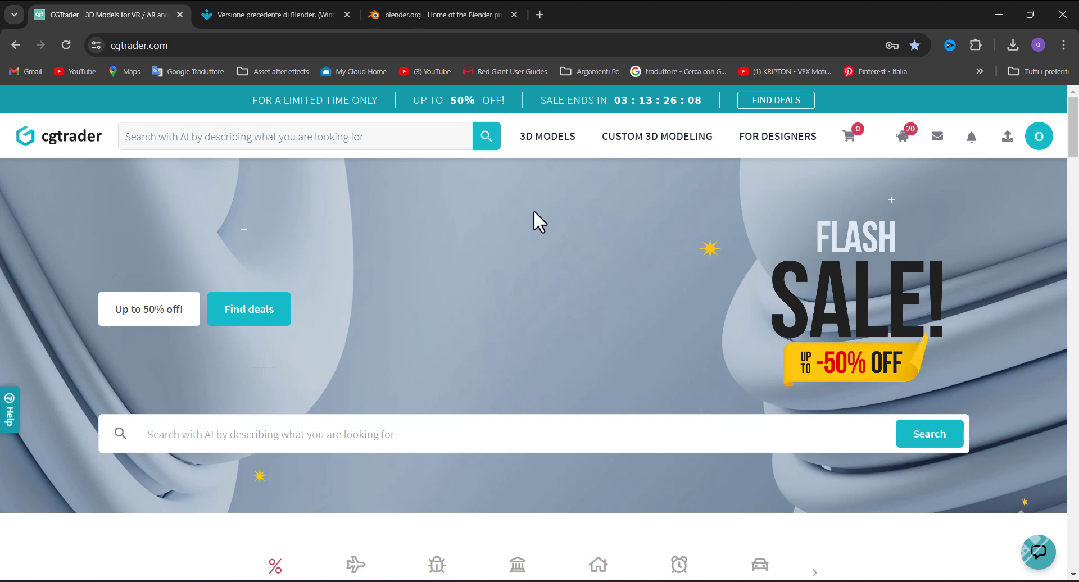
- Search CGTrader for 'drago', filtered to animated Blender (.blend) models
click(211, 143)
text(drago)
key(Return)
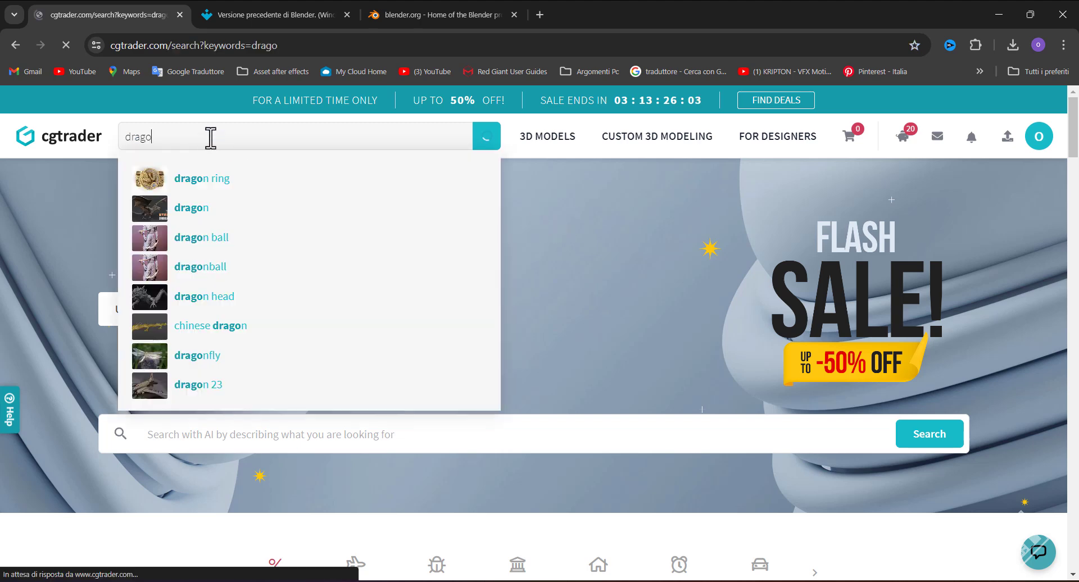
click(185, 220)
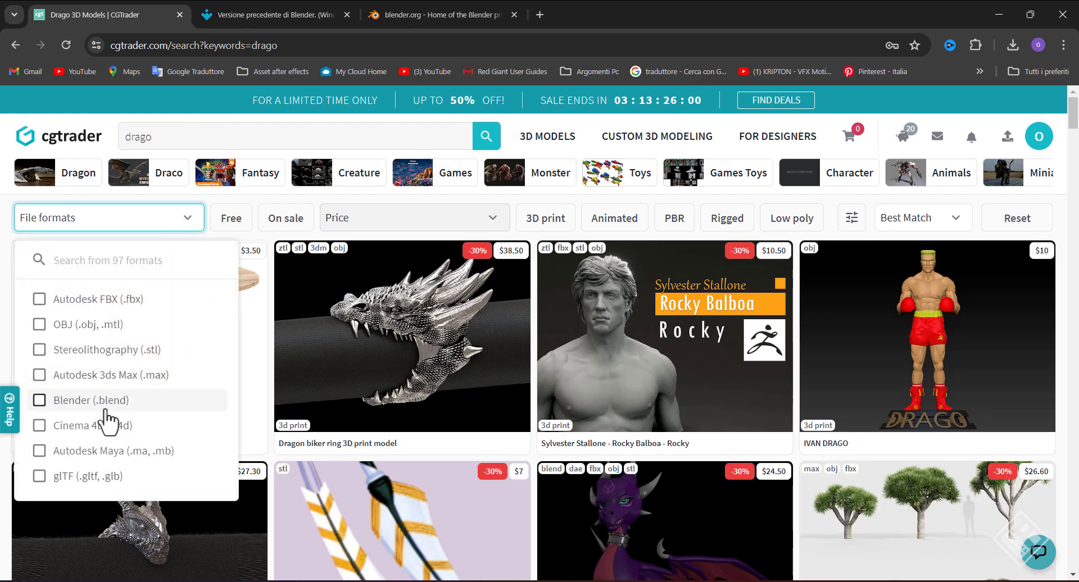
click(73, 401)
click(620, 221)
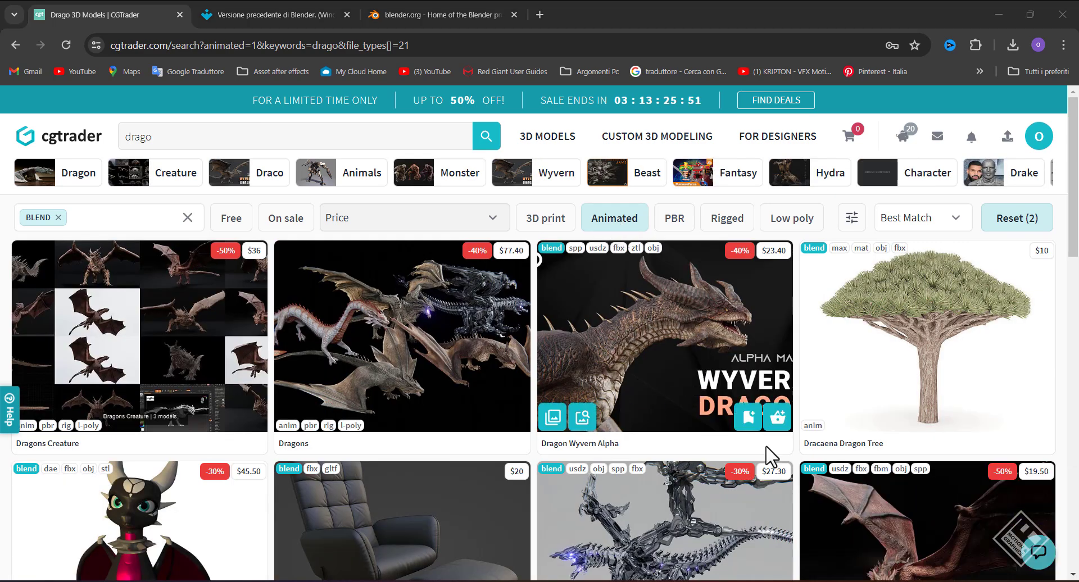
- Browse the Dragon Wyvern Alpha product page and previews, then switch to the downloaded WyvernDragon folder
click(648, 366)
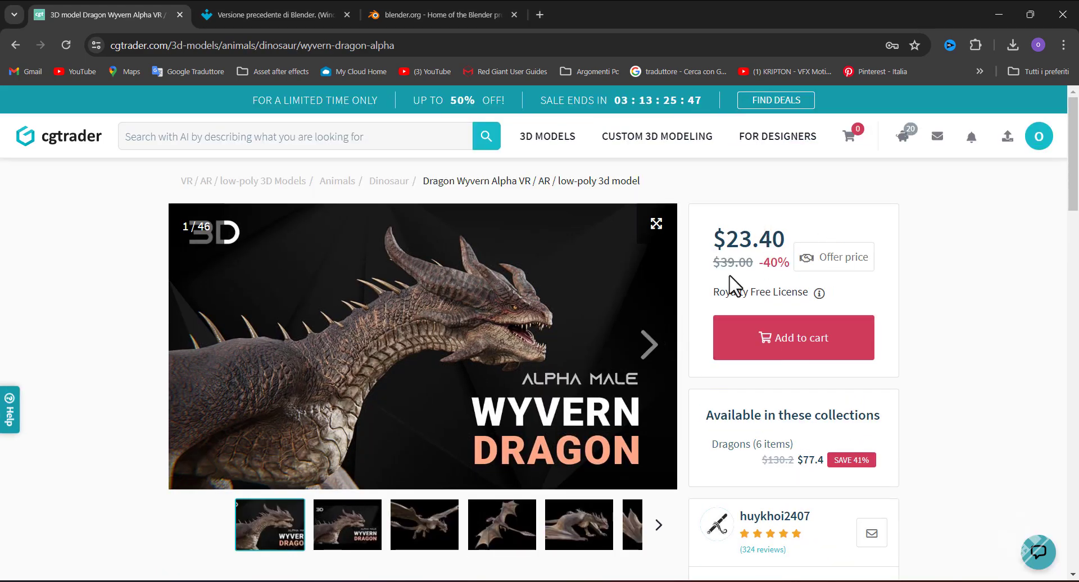
scroll(506, 356, down, 3)
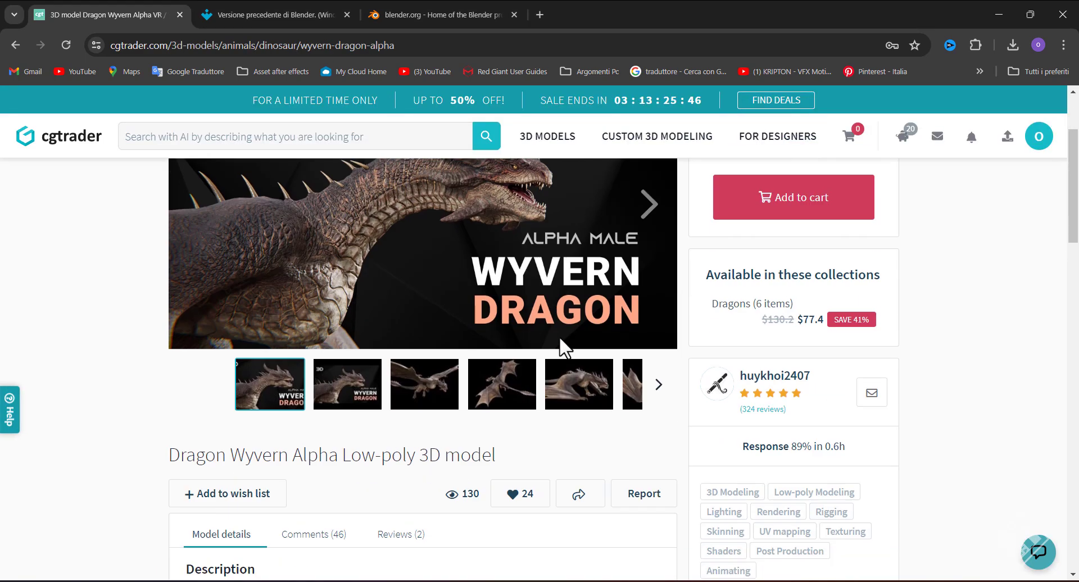
click(661, 387)
scroll(888, 405, down, 3)
scroll(899, 402, down, 5)
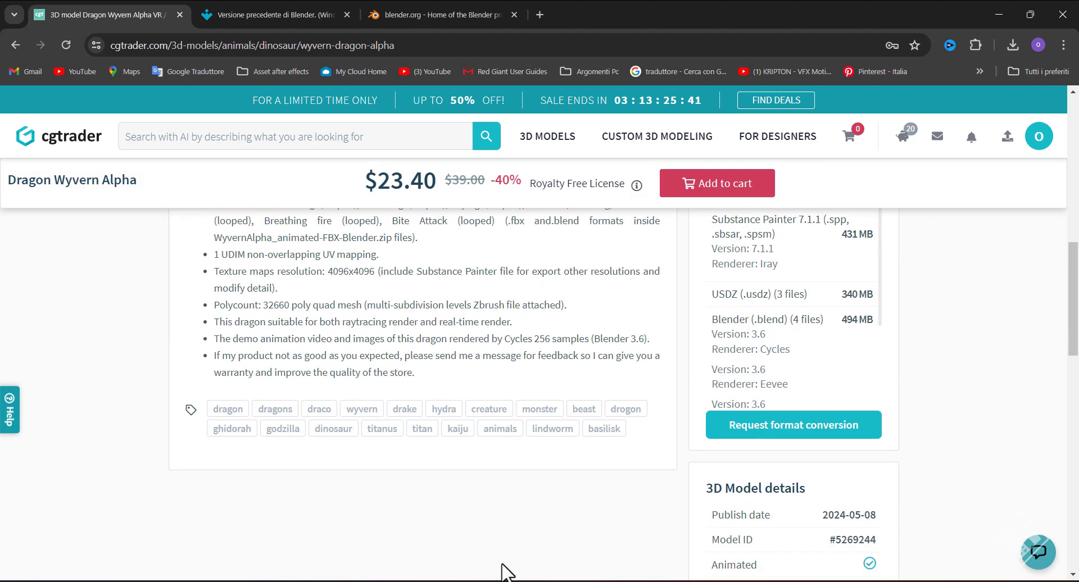
key(alt+Tab)
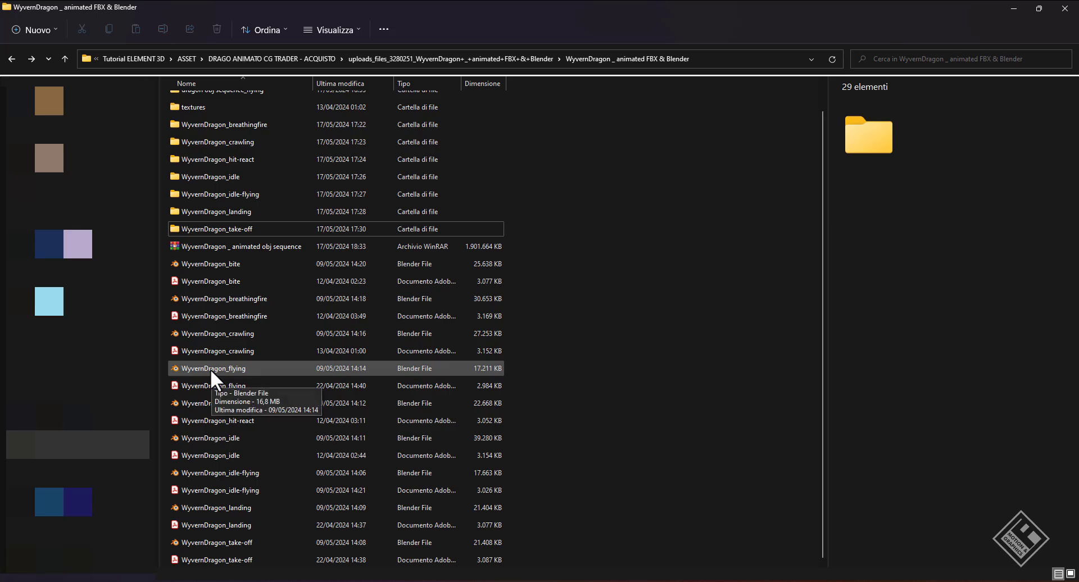
- Scroll through the blender.org home page, briefly checking the WyvernDragon folder in between
key(alt+Tab)
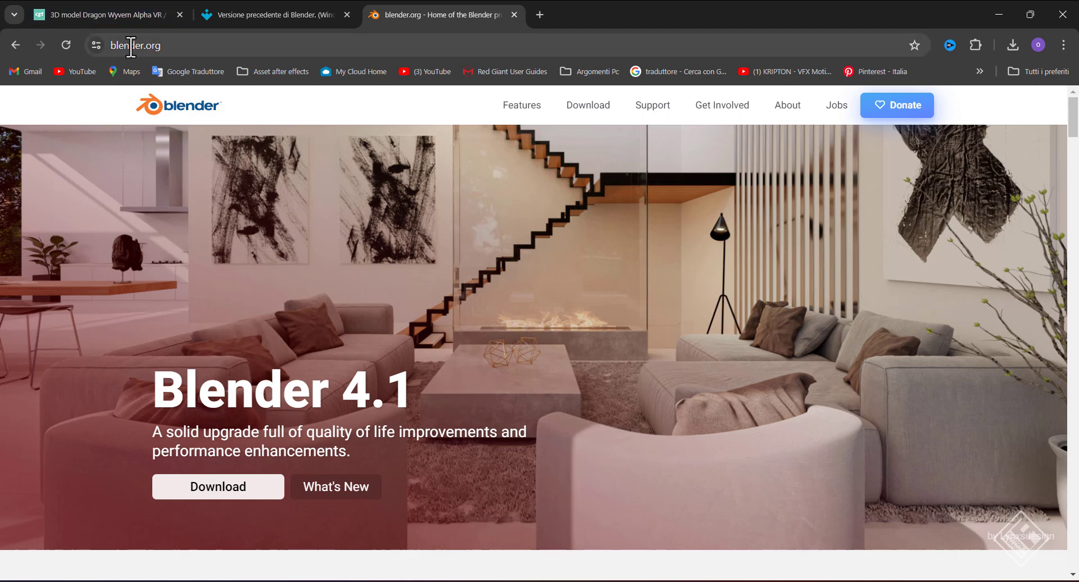
scroll(621, 296, down, 5)
scroll(749, 306, down, 2)
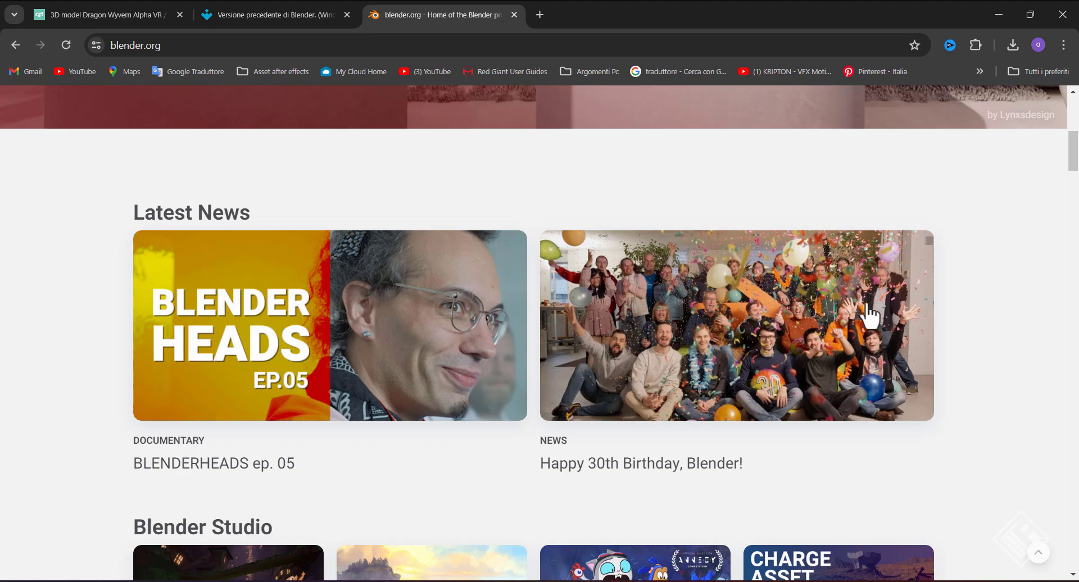
scroll(905, 326, down, 5)
scroll(944, 341, down, 3)
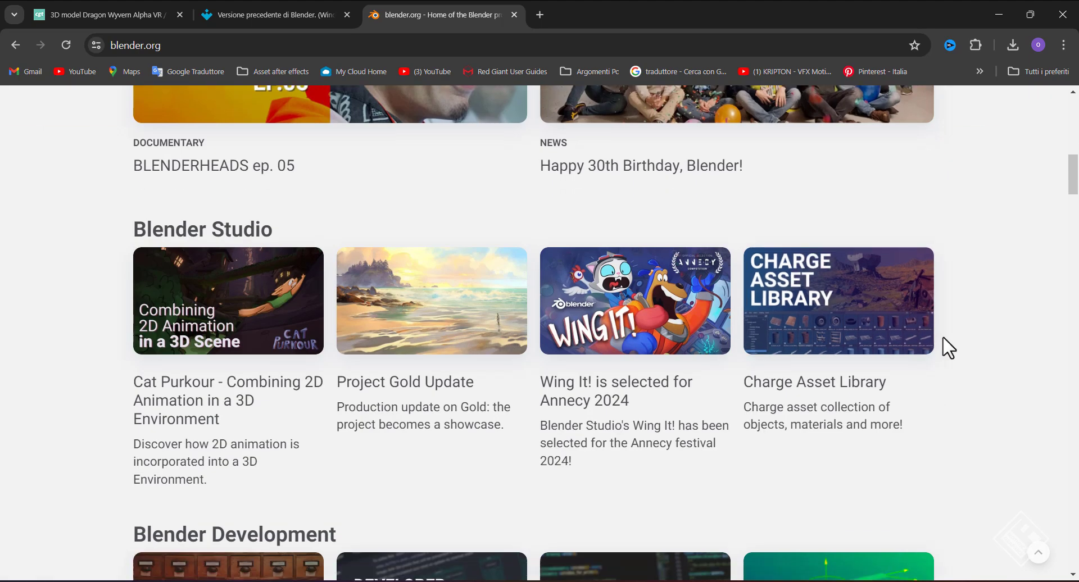
scroll(948, 349, up, 3)
scroll(947, 350, up, 10)
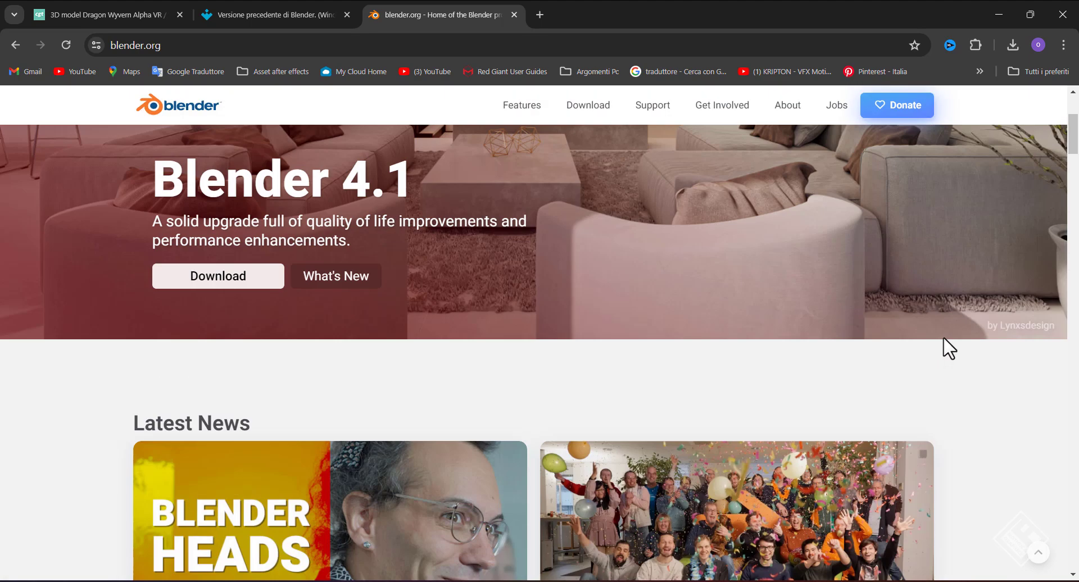
scroll(948, 348, up, 4)
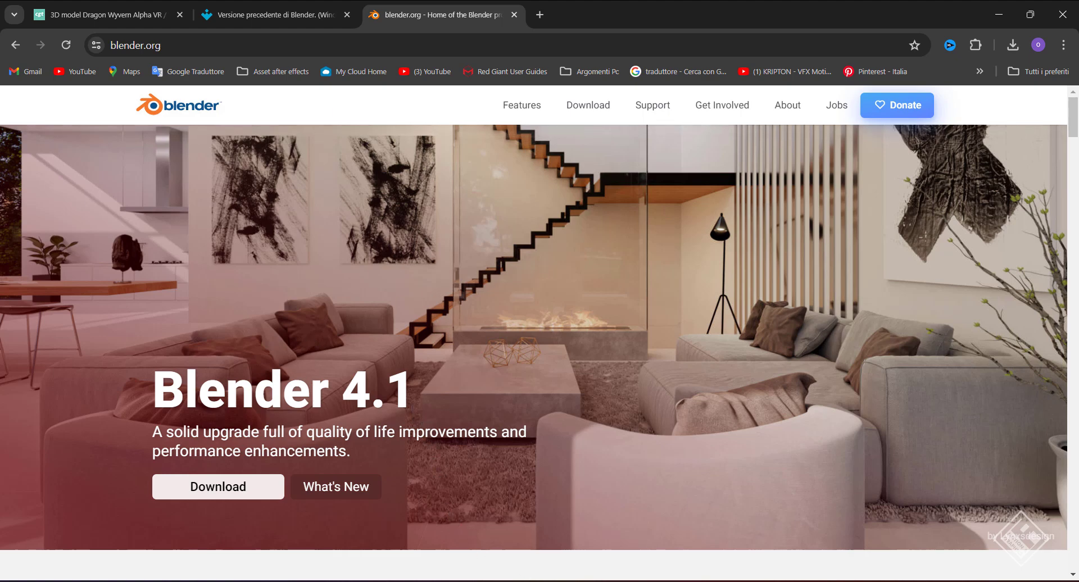
key(alt+Tab)
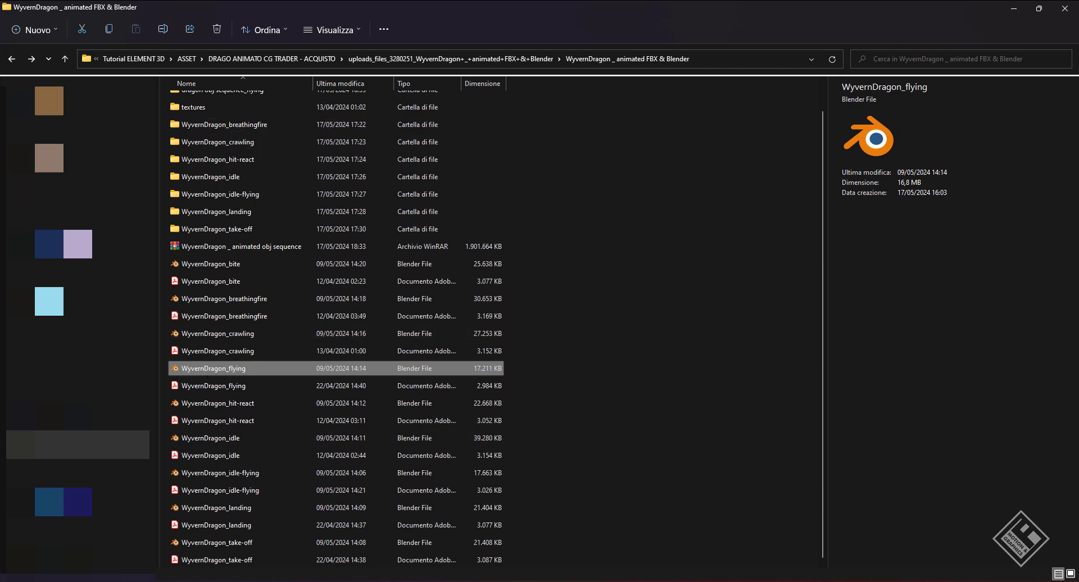
key(alt+Tab)
- Confirm the Dragon Wyvern files list Blender 3.5/3.6, then go to the older Blender versions page
click(132, 22)
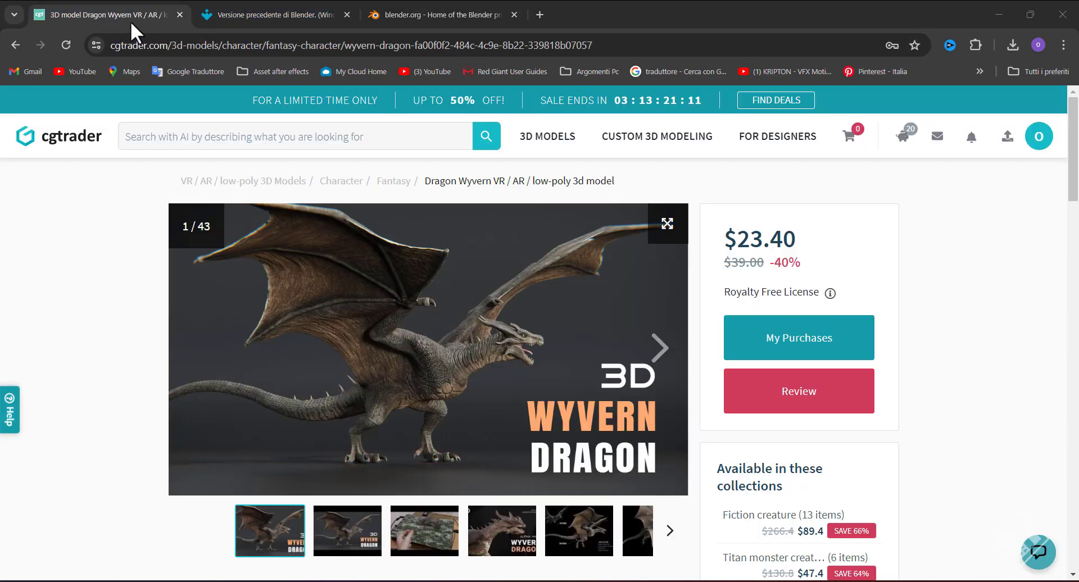
scroll(832, 373, down, 3)
scroll(831, 376, down, 10)
scroll(837, 378, down, 5)
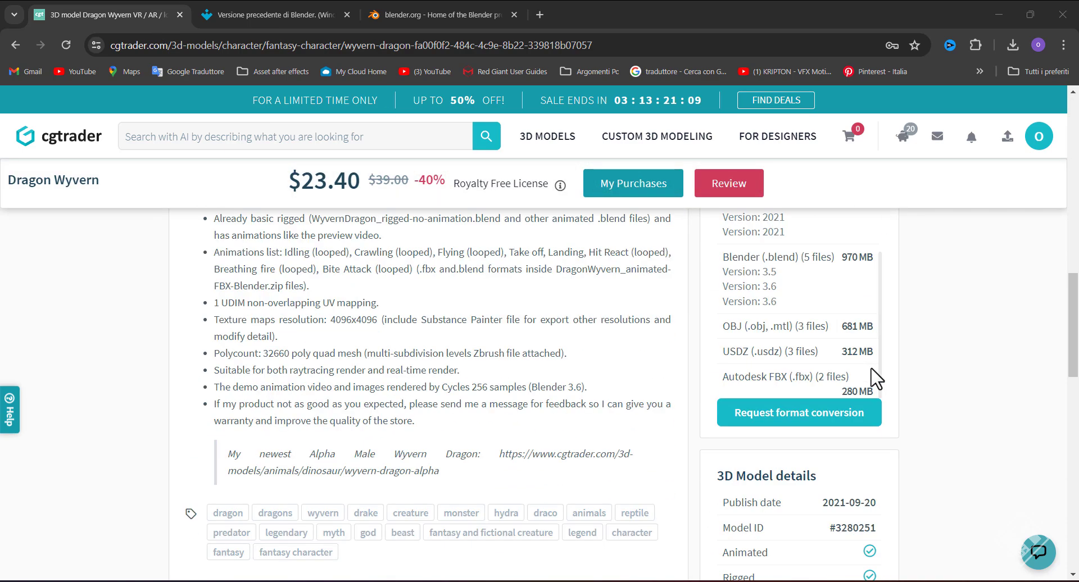
scroll(883, 381, up, 1)
scroll(883, 381, down, 1)
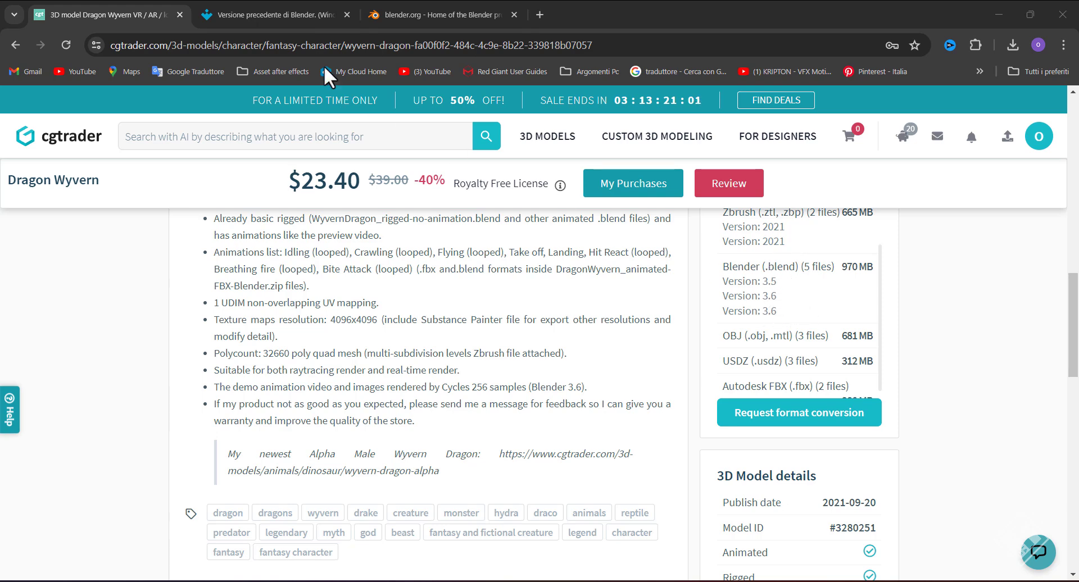
click(279, 14)
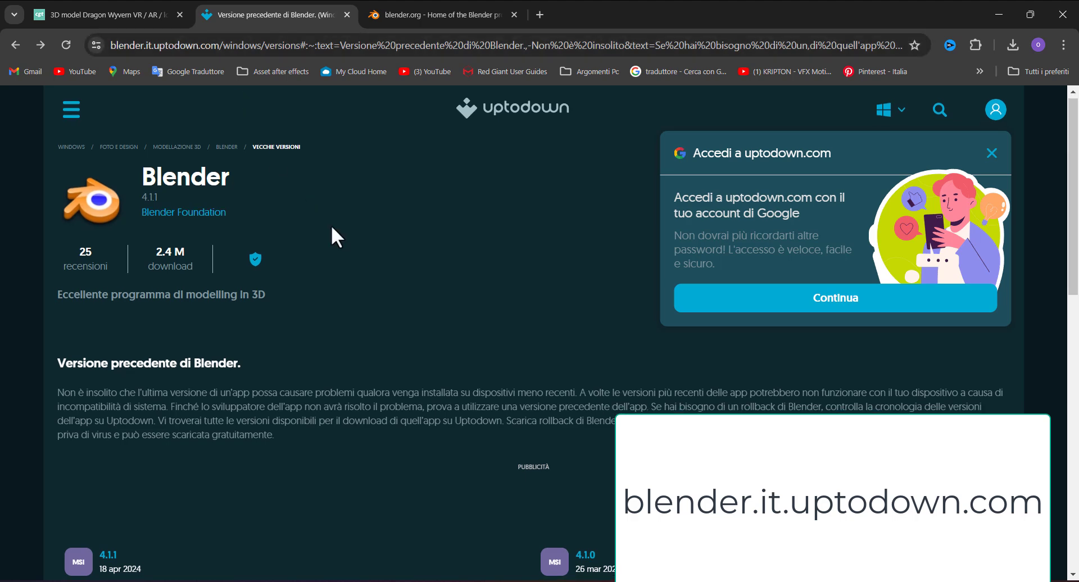
- Open Uptodown's Blender 3.6.5 Windows download page (305.86 MB MSI), then minimize the browser
scroll(331, 239, down, 6)
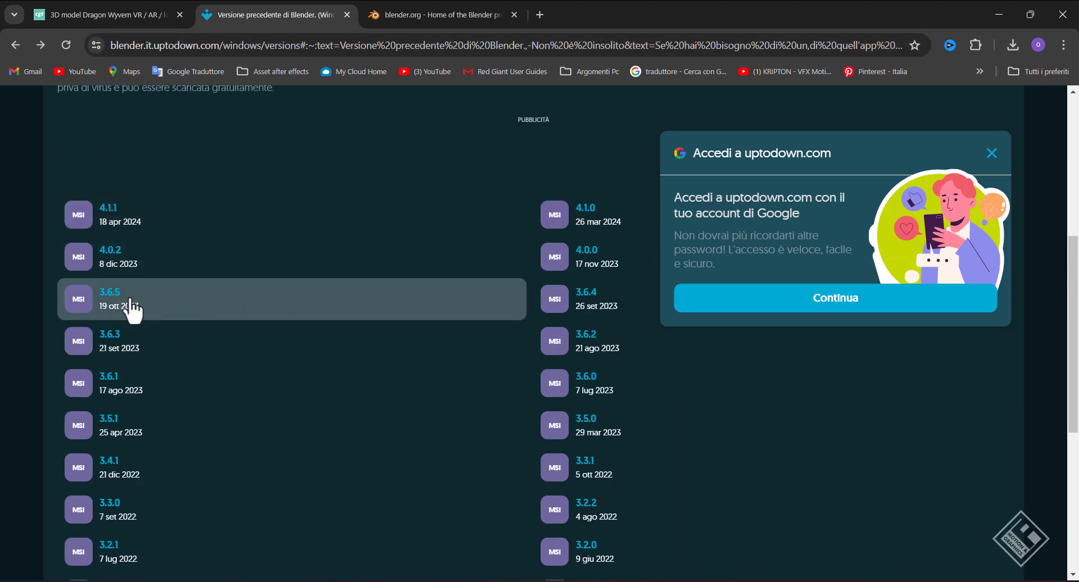
click(79, 308)
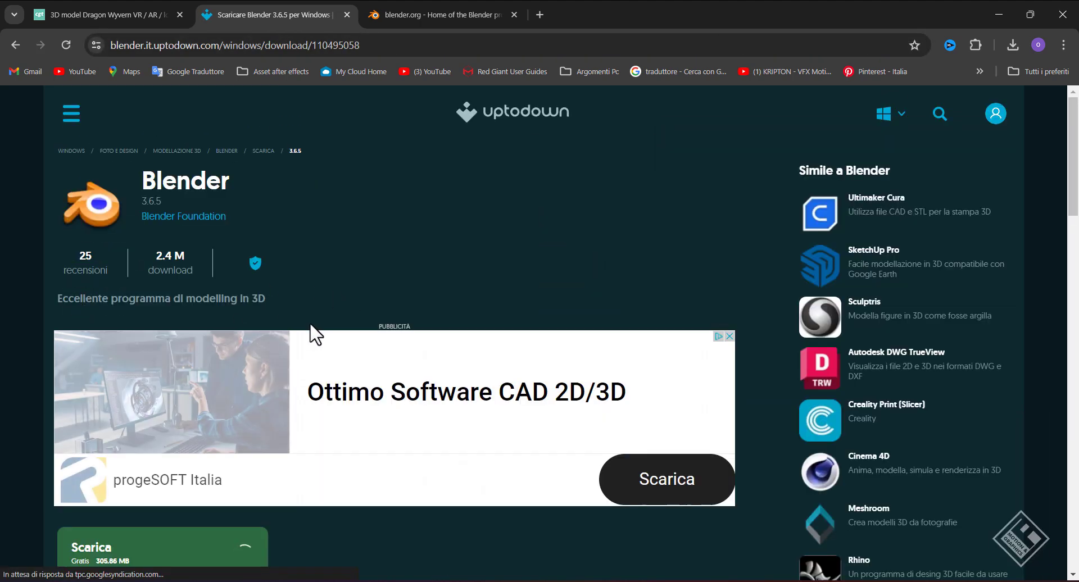
scroll(394, 315, down, 3)
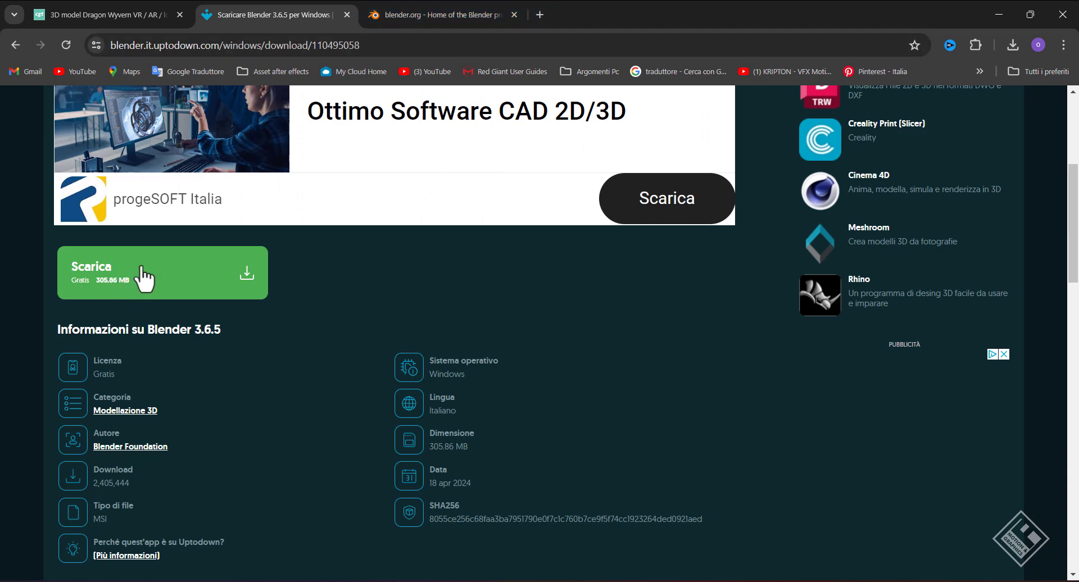
click(1000, 11)
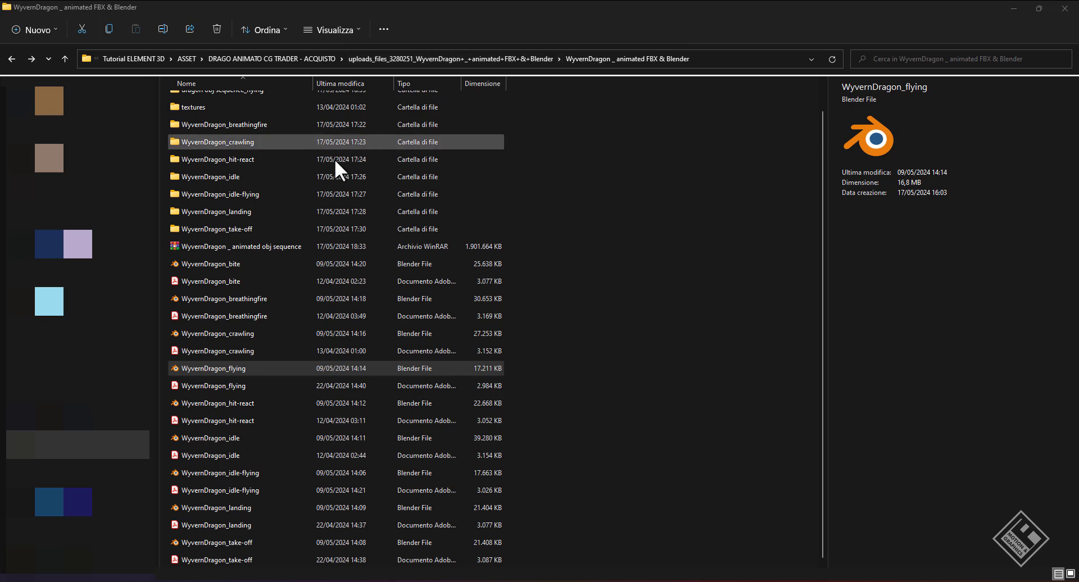
- Open WyvernDragon_flying.blend with Blender 3.6.5 through the Apri con menu
right_click(209, 371)
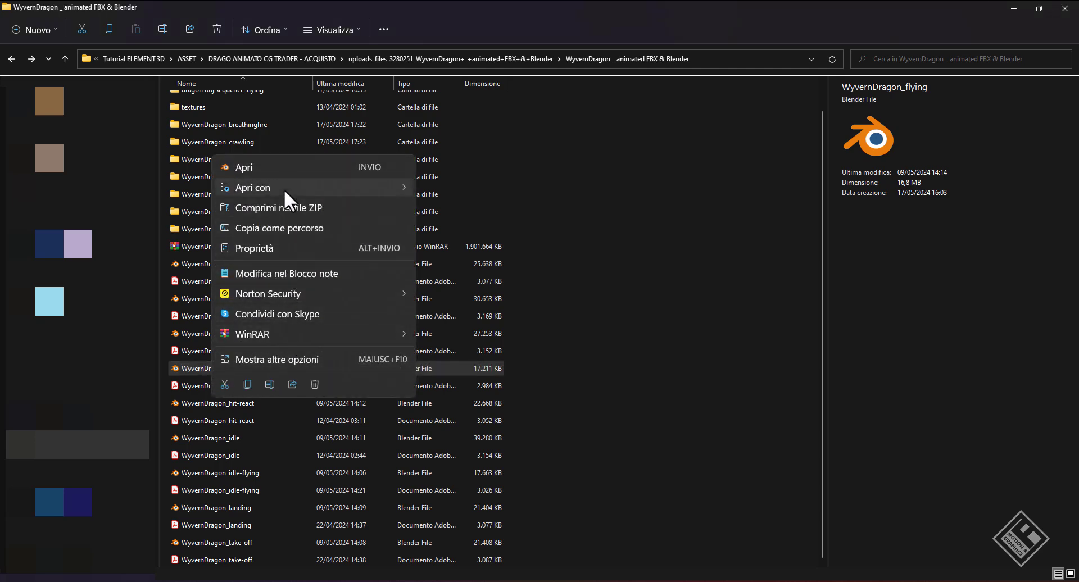
mouse_move(284, 189)
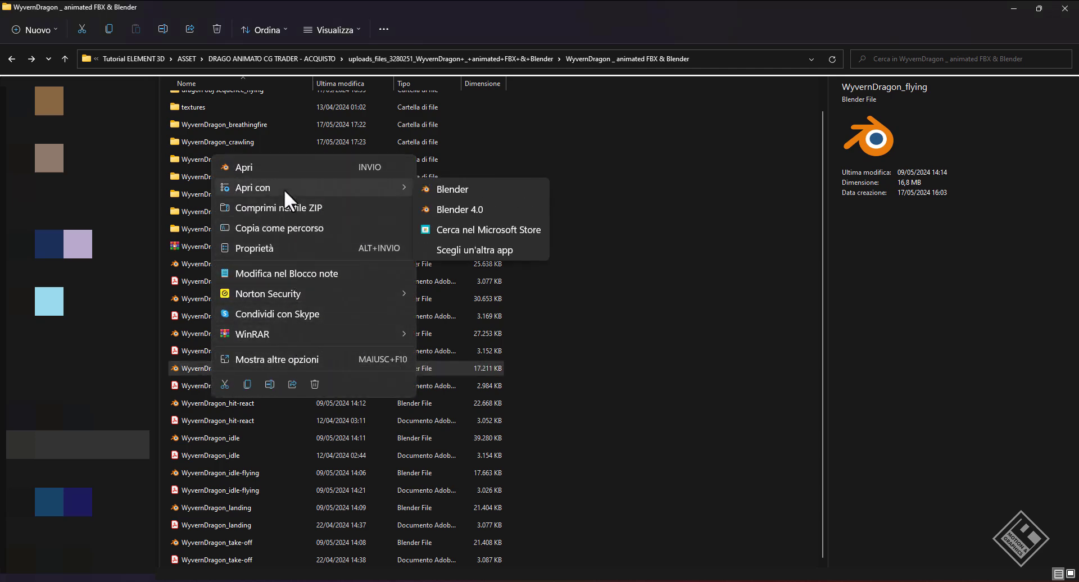
click(459, 189)
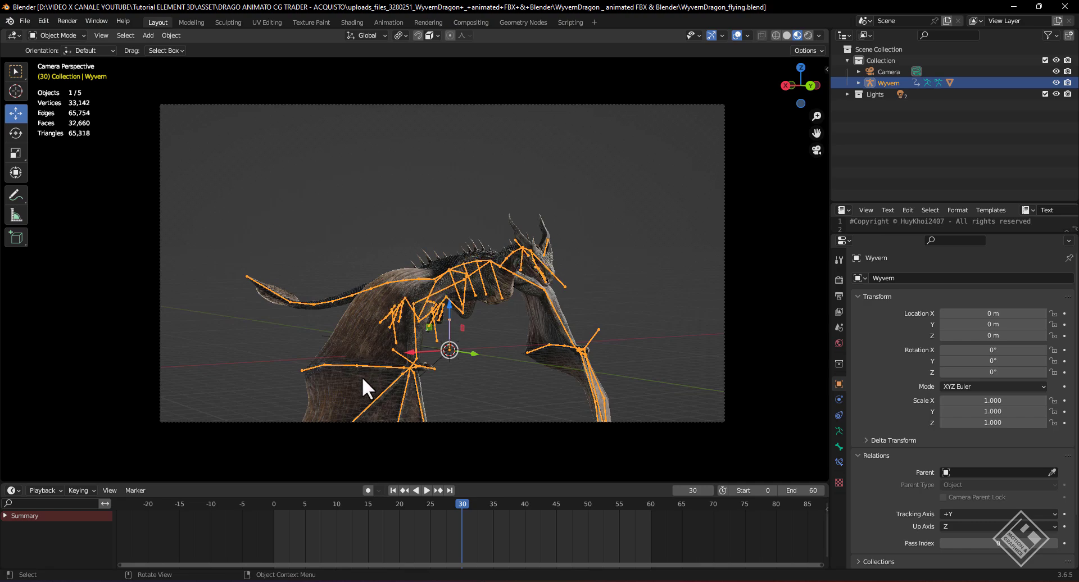
- Export WyvernDragon_flying.obj as a Wavefront OBJ with Animation on for frames 0–60
drag(634, 330, 576, 371)
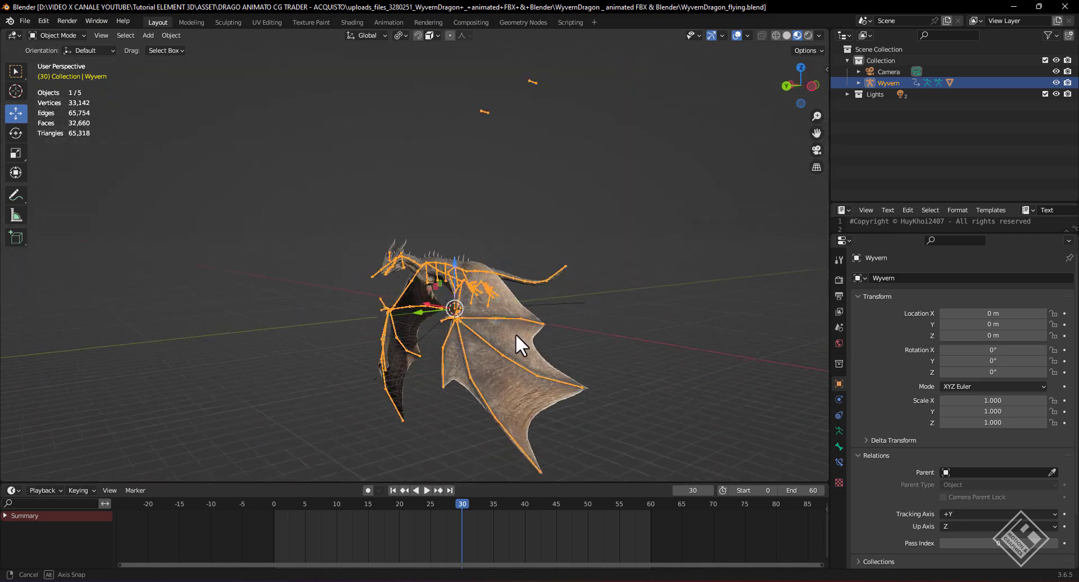
drag(576, 383, 516, 240)
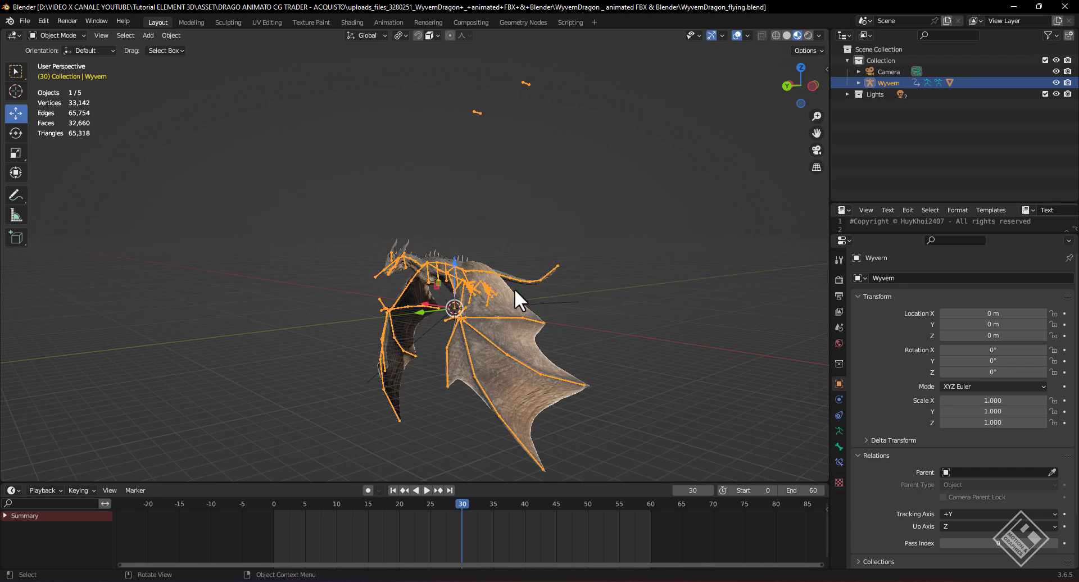
click(24, 18)
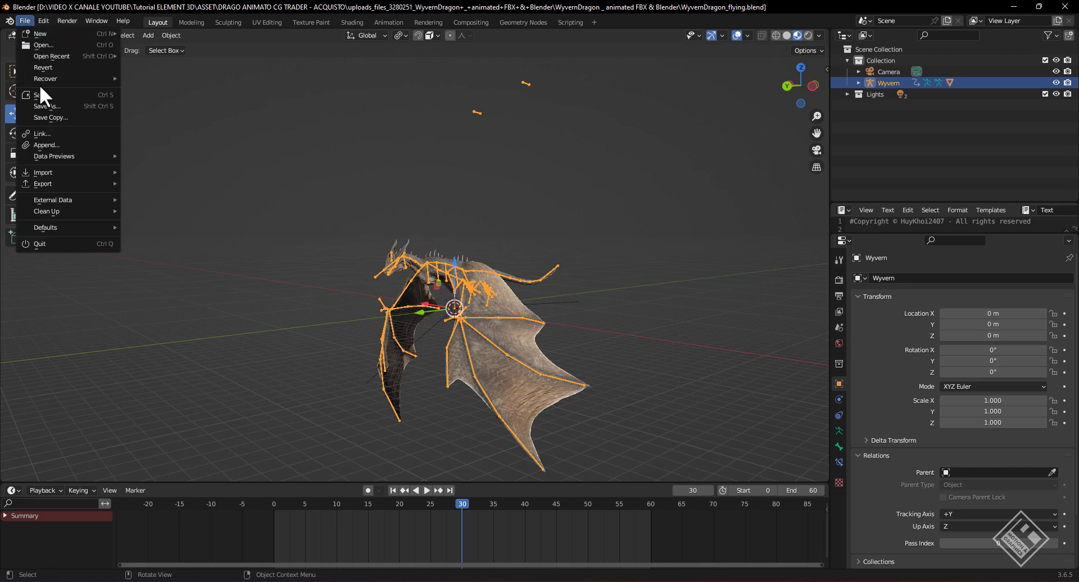
mouse_move(55, 185)
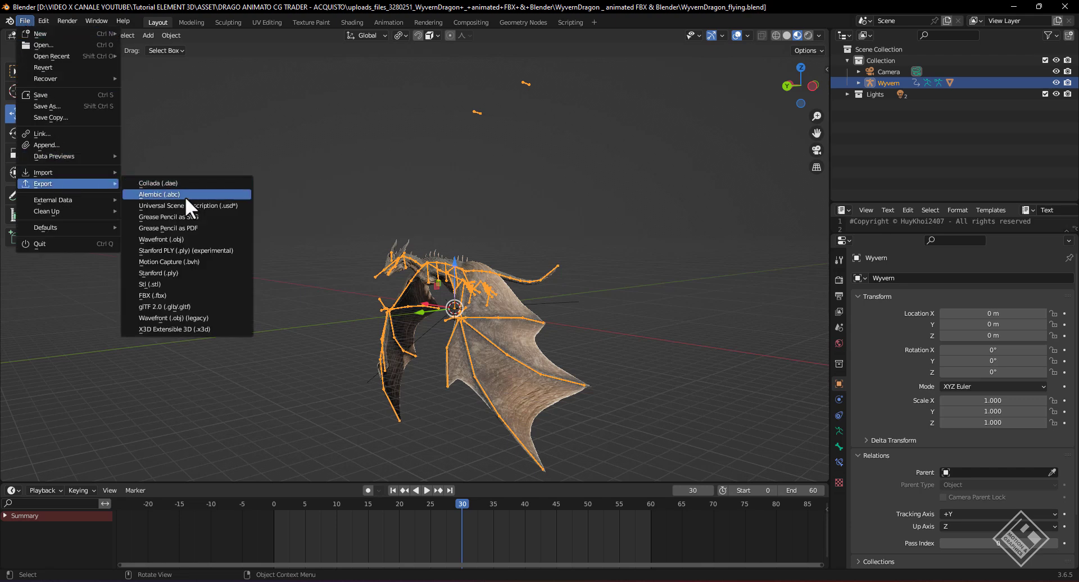
click(167, 238)
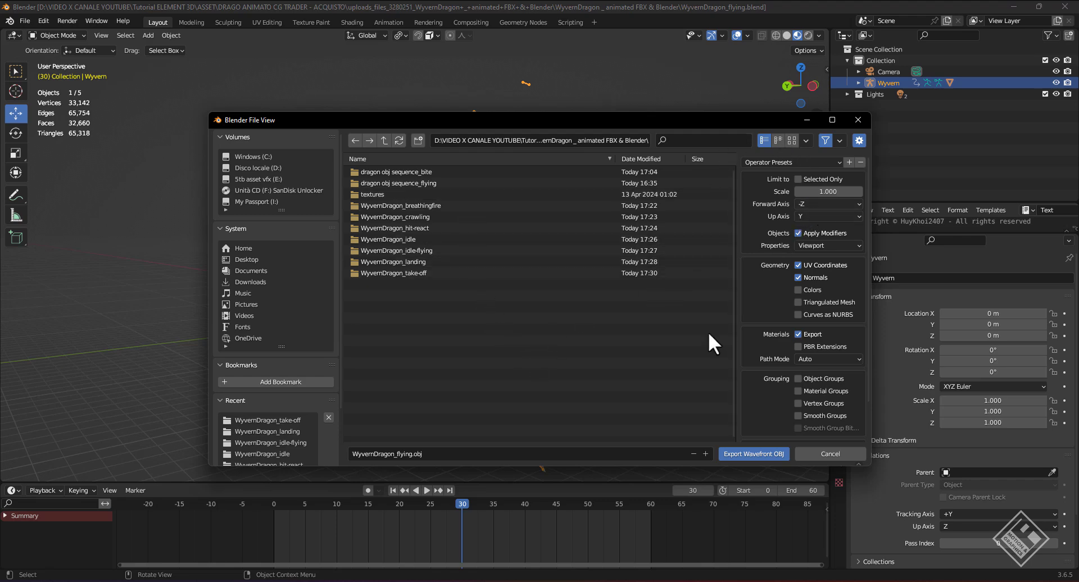
scroll(796, 292, down, 3)
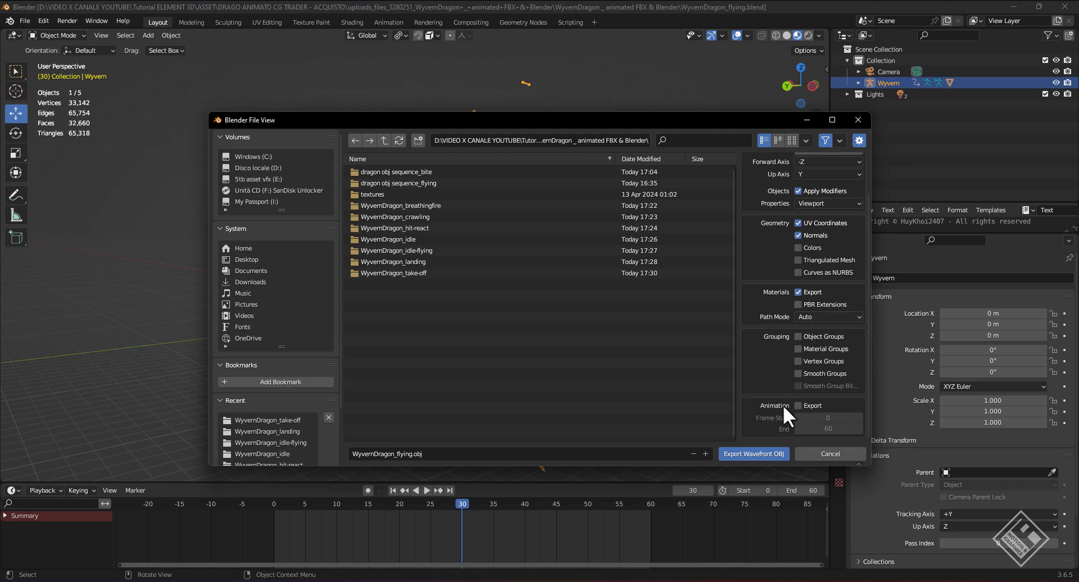
click(798, 406)
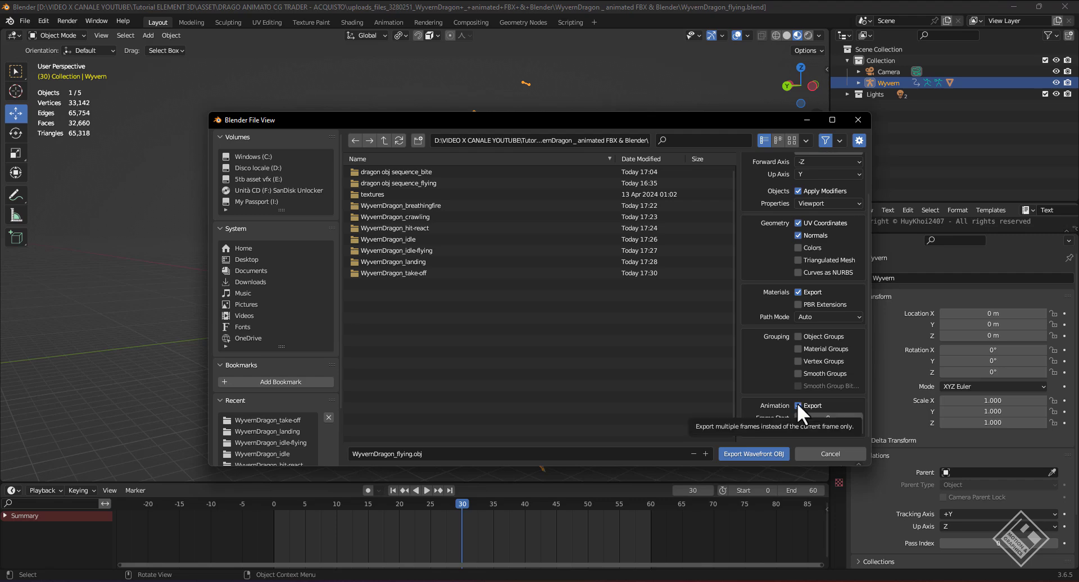
click(751, 453)
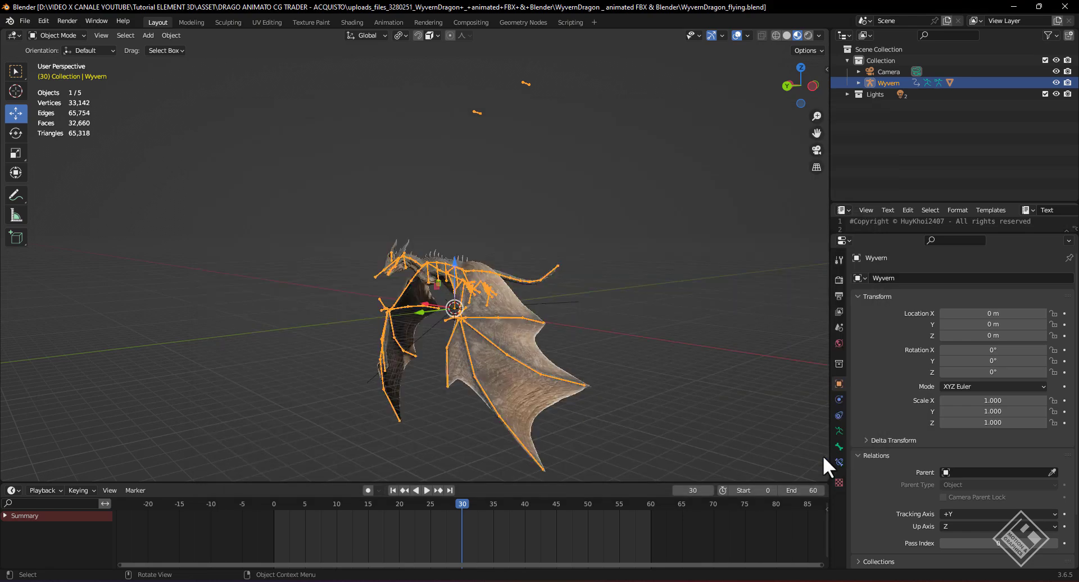
- Close Blender and view the 122 OBJ/MTL files in dragon obj sequence_flying as large icons
click(1059, 8)
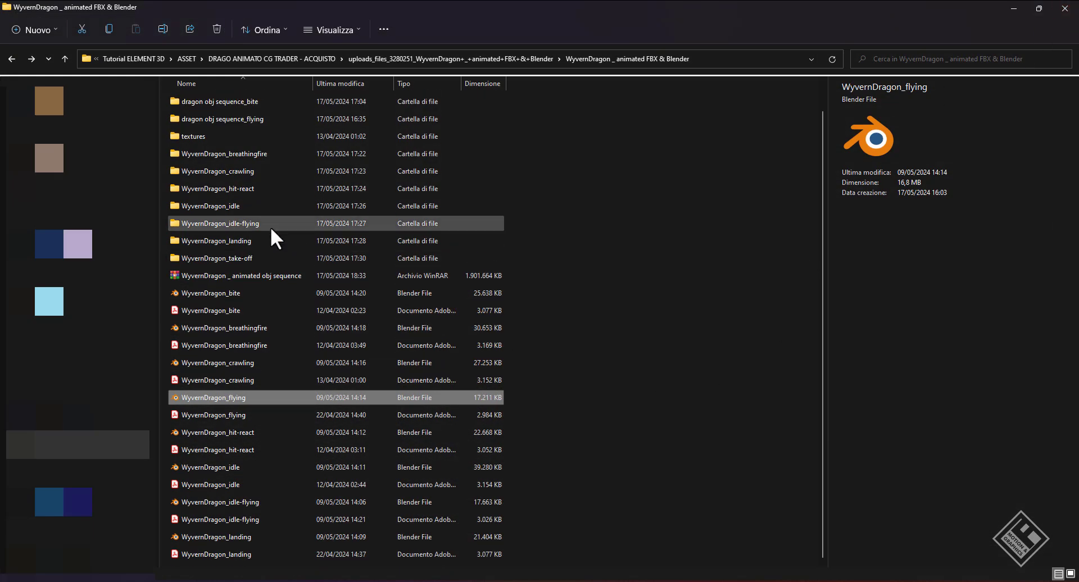
double_click(223, 117)
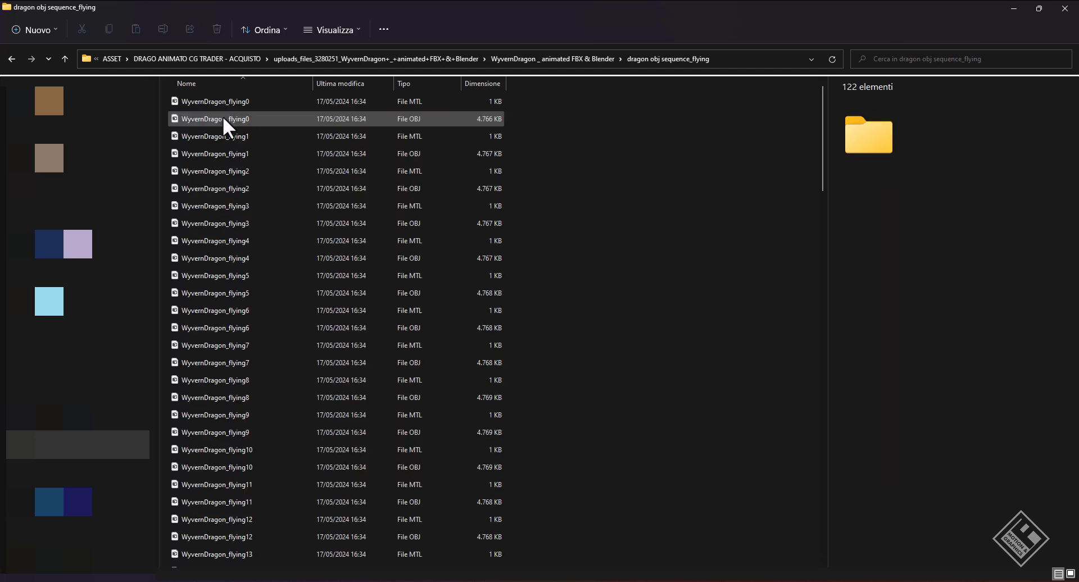
click(1071, 574)
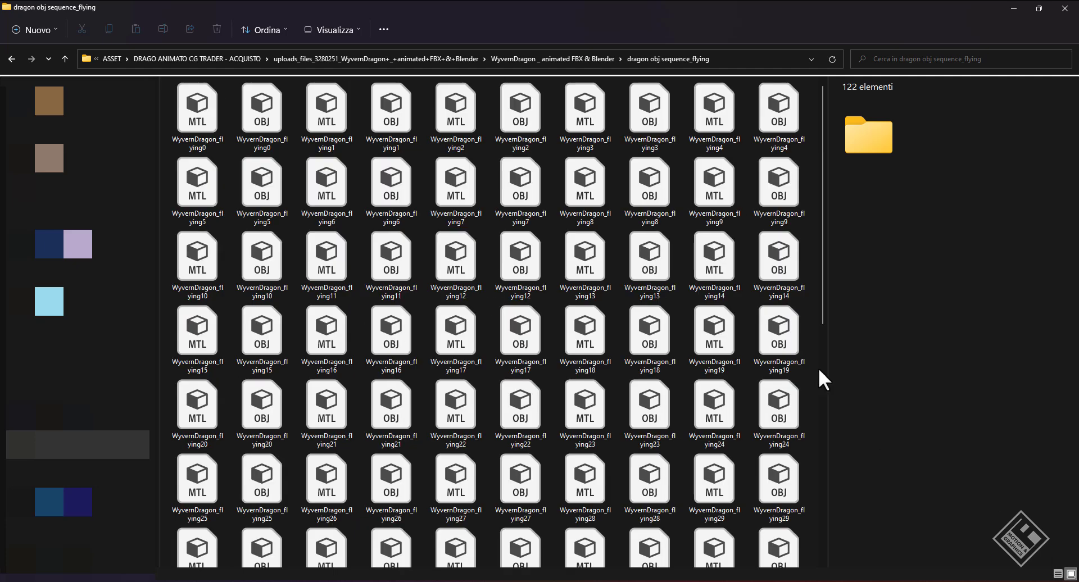
scroll(506, 439, down, 6)
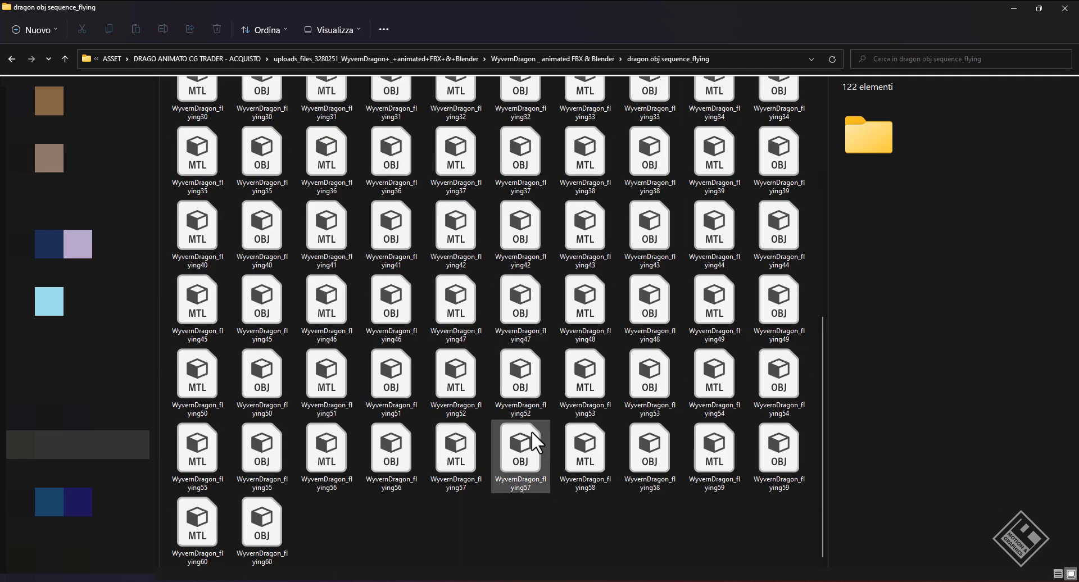
scroll(531, 431, up, 6)
mouse_move(520, 579)
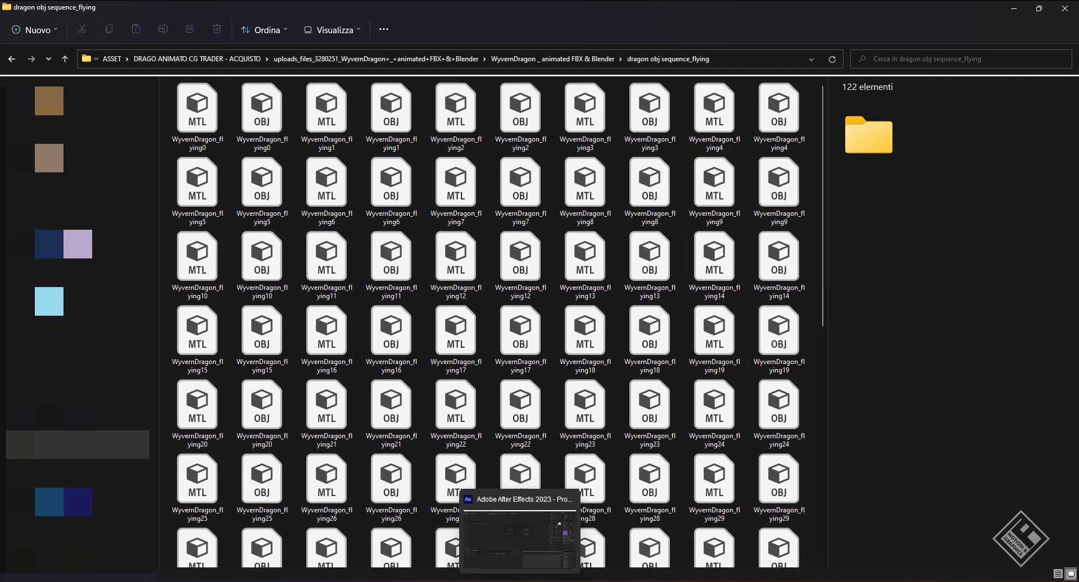
click(520, 537)
- Create Composizione 1 at 1920×1080, 25 fps, and add a solid layer named e3d
click(435, 240)
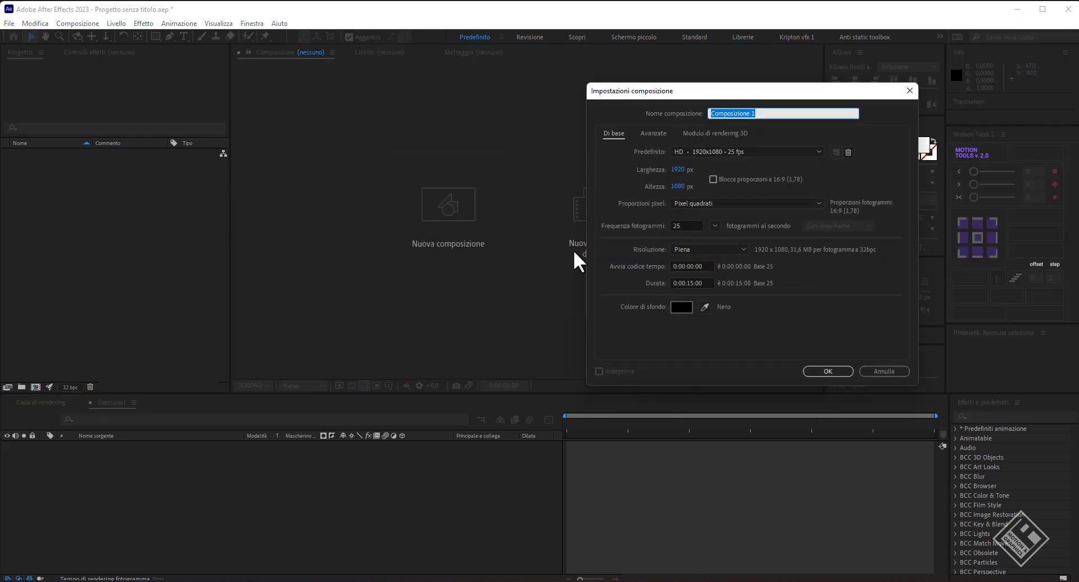
click(824, 371)
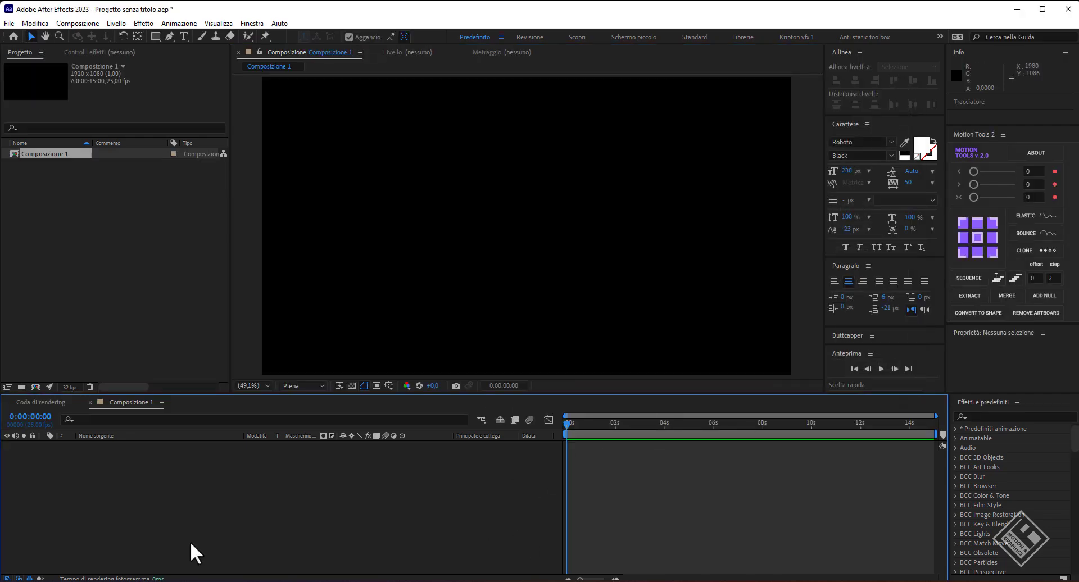
key(ctrl+y)
text(e)
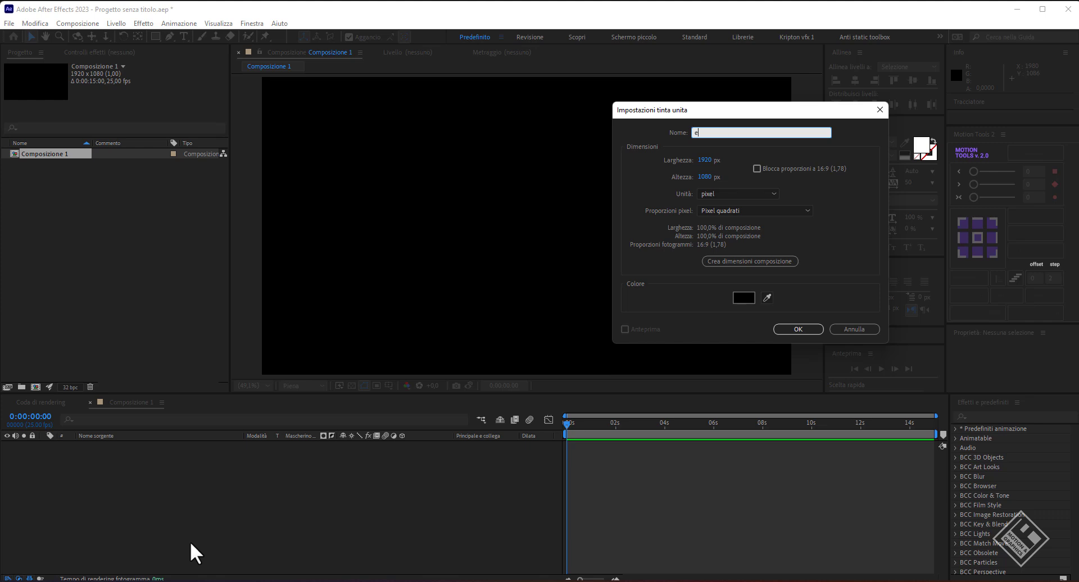
text(3d)
key(Return)
key(ctrl+space)
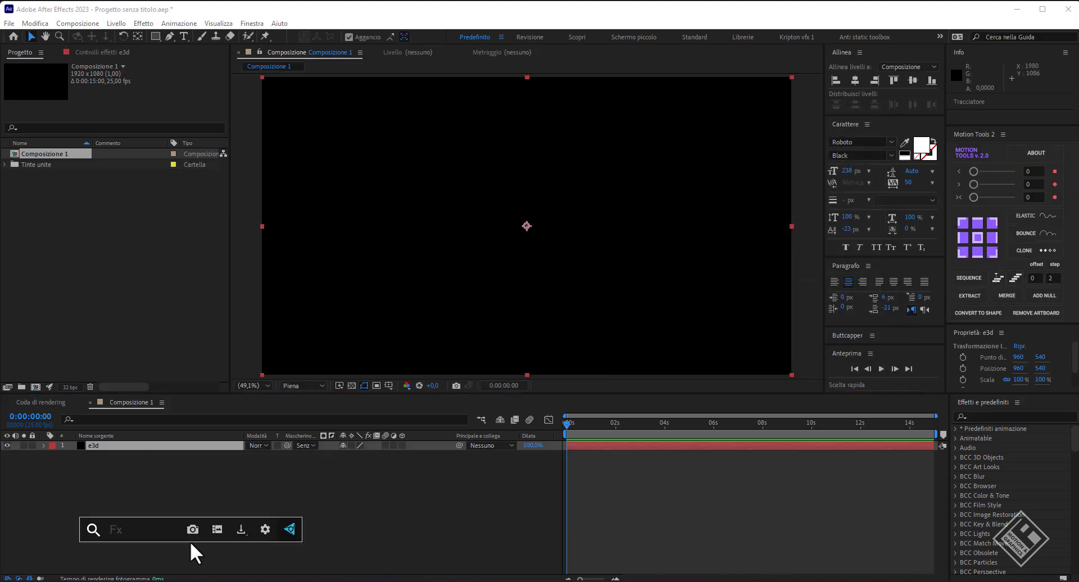
- Apply the Element effect to e3d and add a 50 mm camera, Videocamera 1, then select e3d
text(elem)
key(Return)
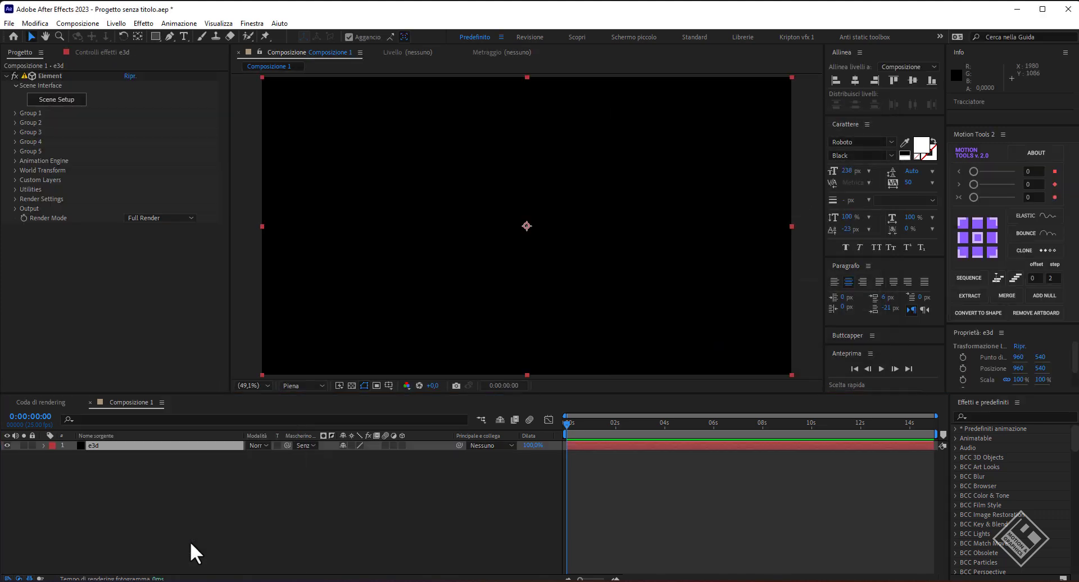
right_click(243, 506)
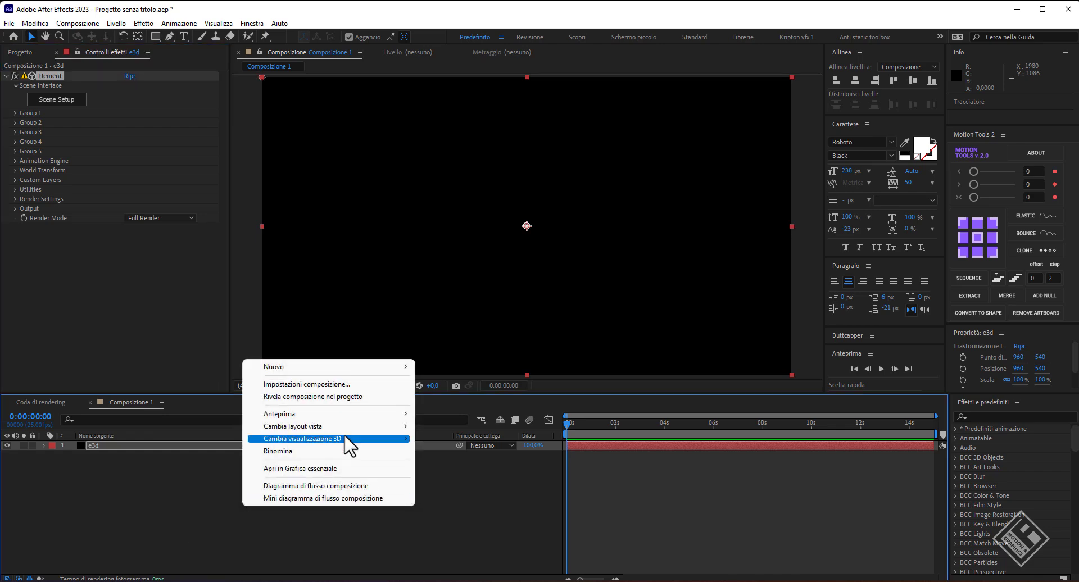
mouse_move(361, 372)
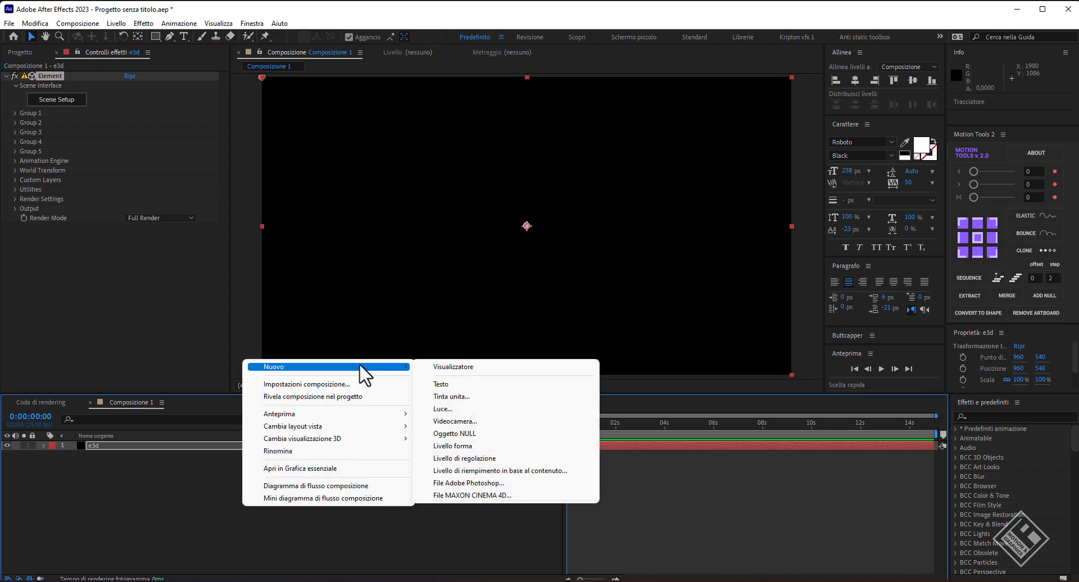
click(457, 421)
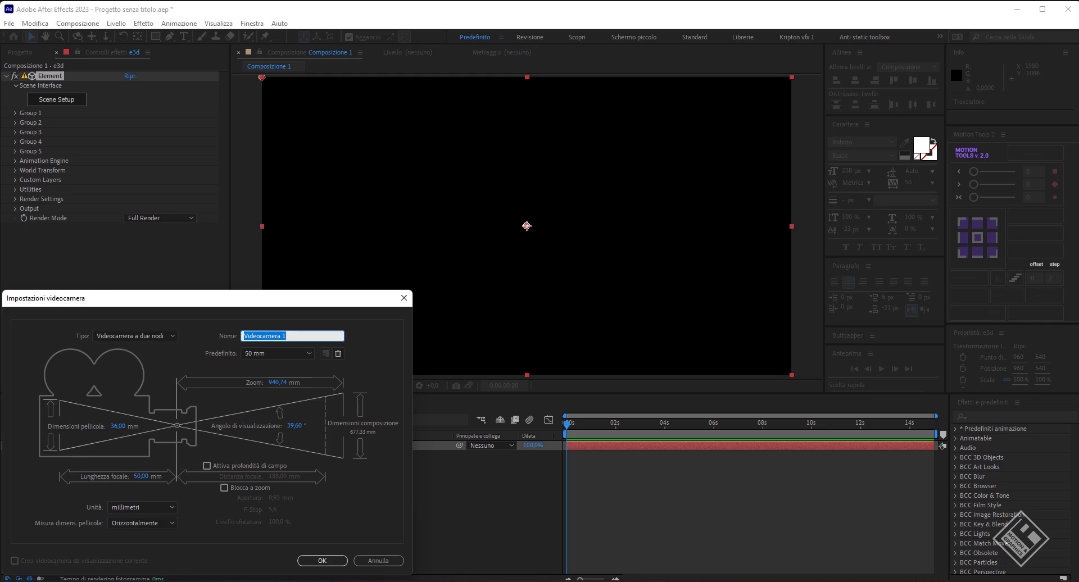
click(322, 561)
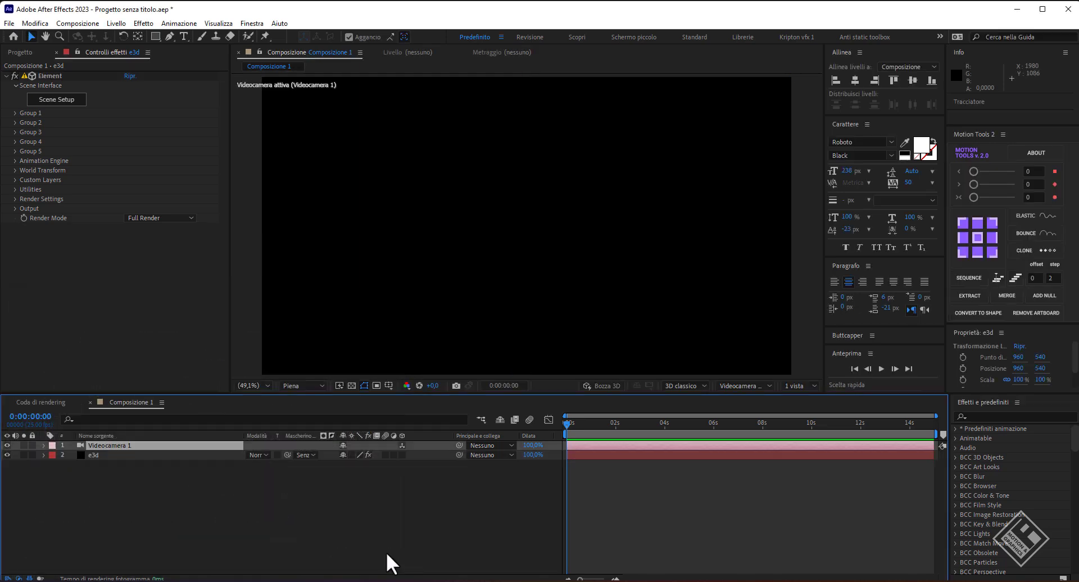
click(97, 457)
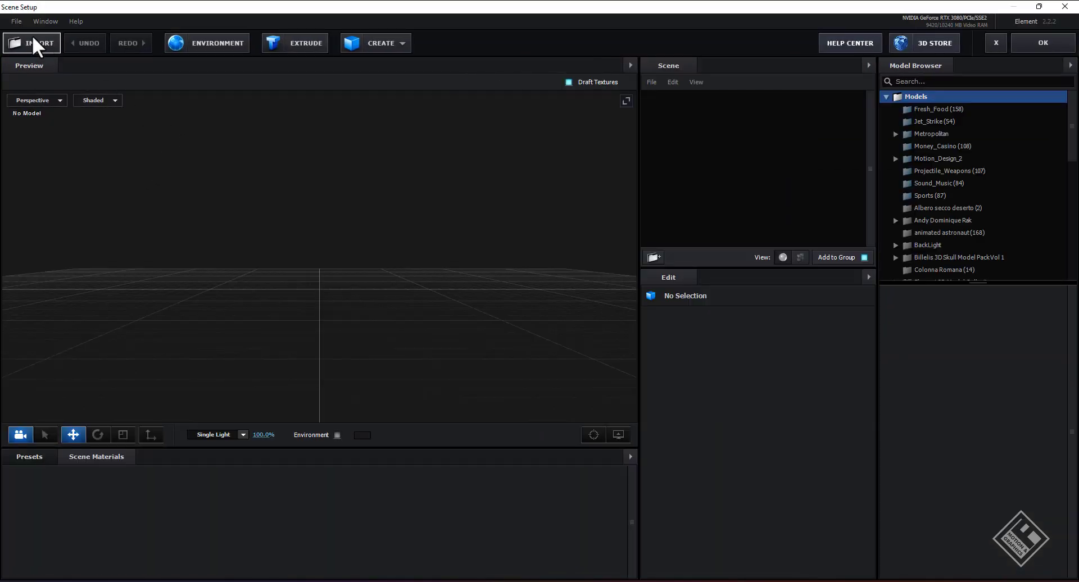
- Import the WyvernDragon_flying0 OBJ files as a 3D sequence
click(17, 21)
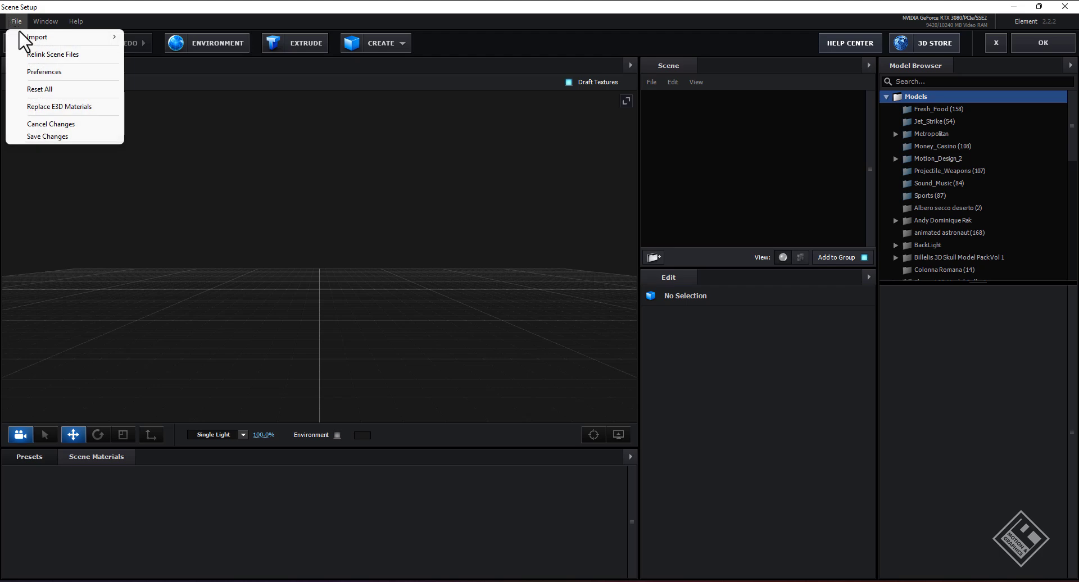
mouse_move(33, 37)
click(160, 49)
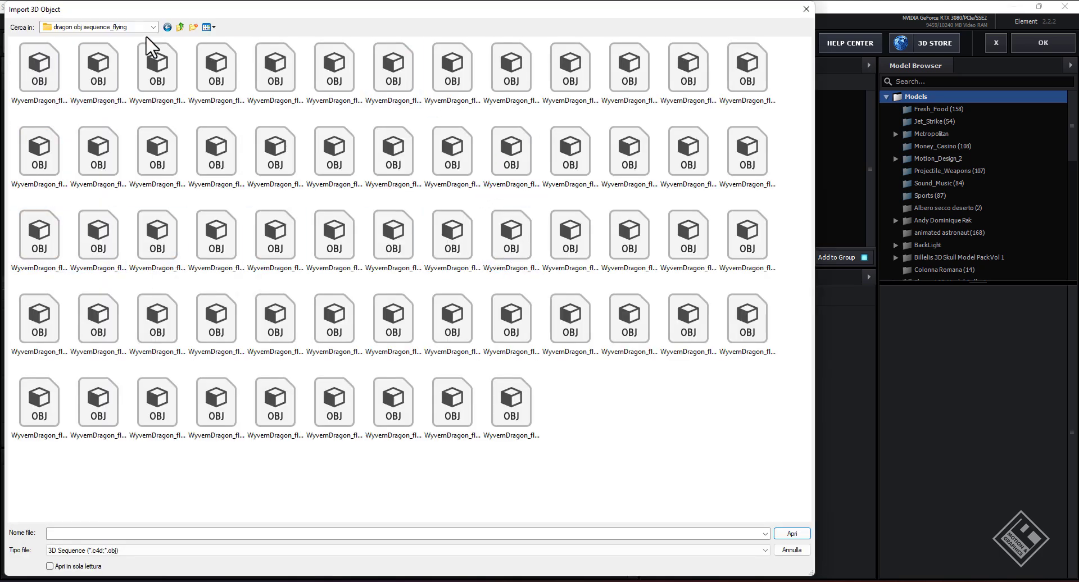
double_click(30, 83)
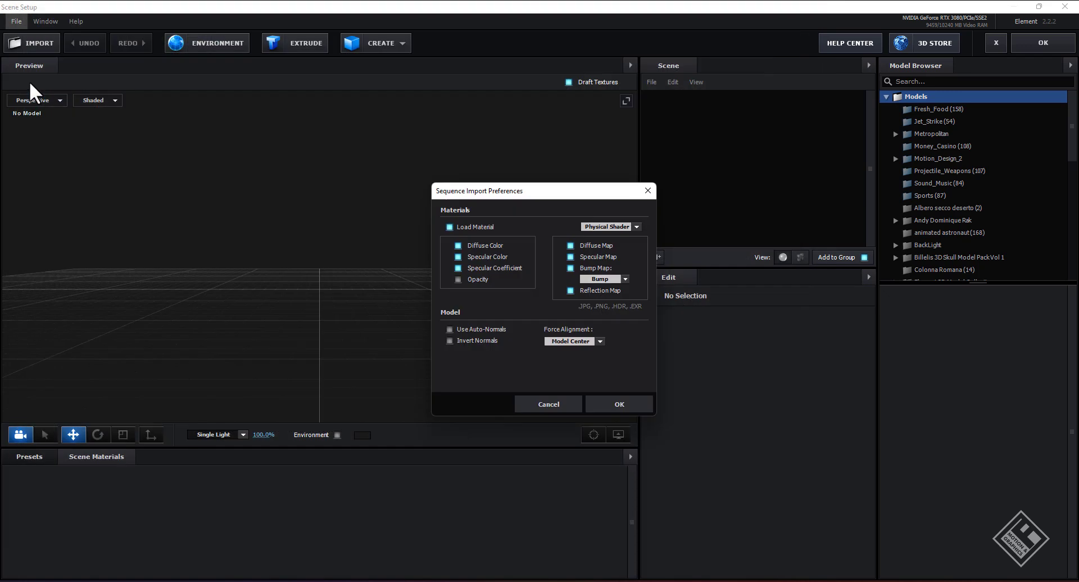
click(619, 401)
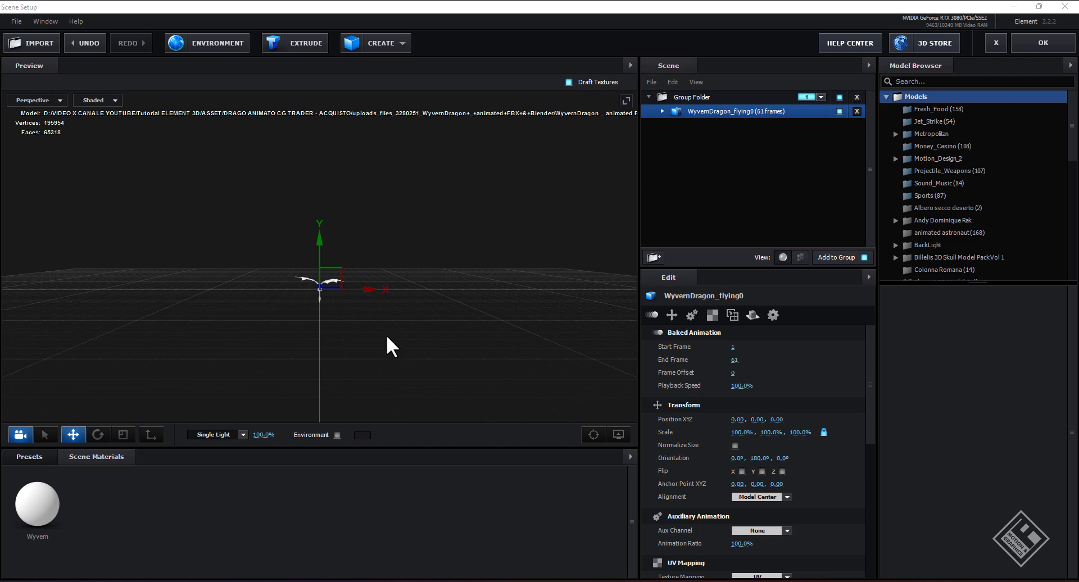
- Normalize the dragon's size, set its start frame to 14, and select the Wyvern material
scroll(388, 295, up, 2)
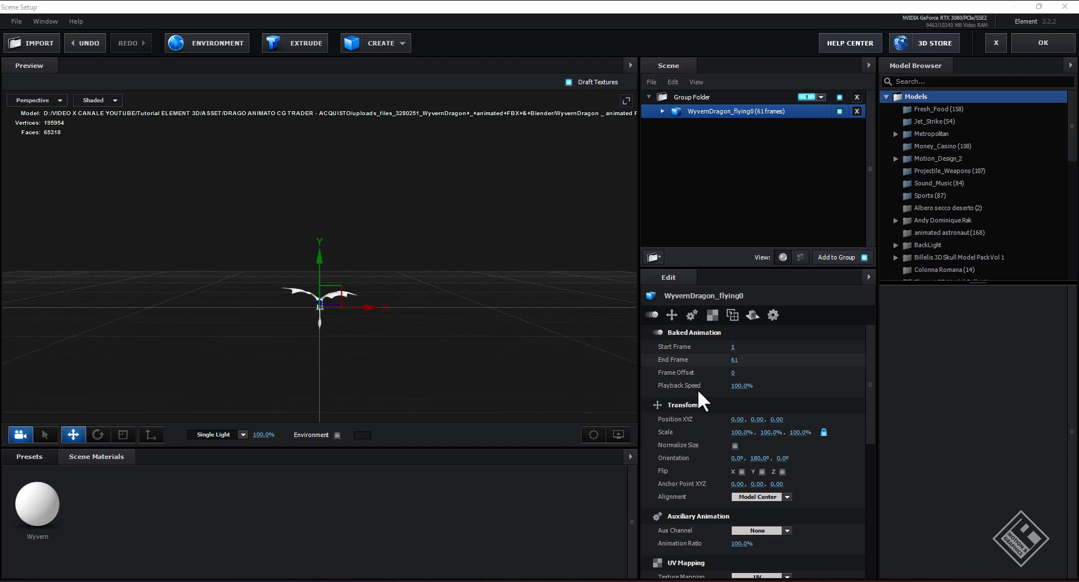
click(735, 445)
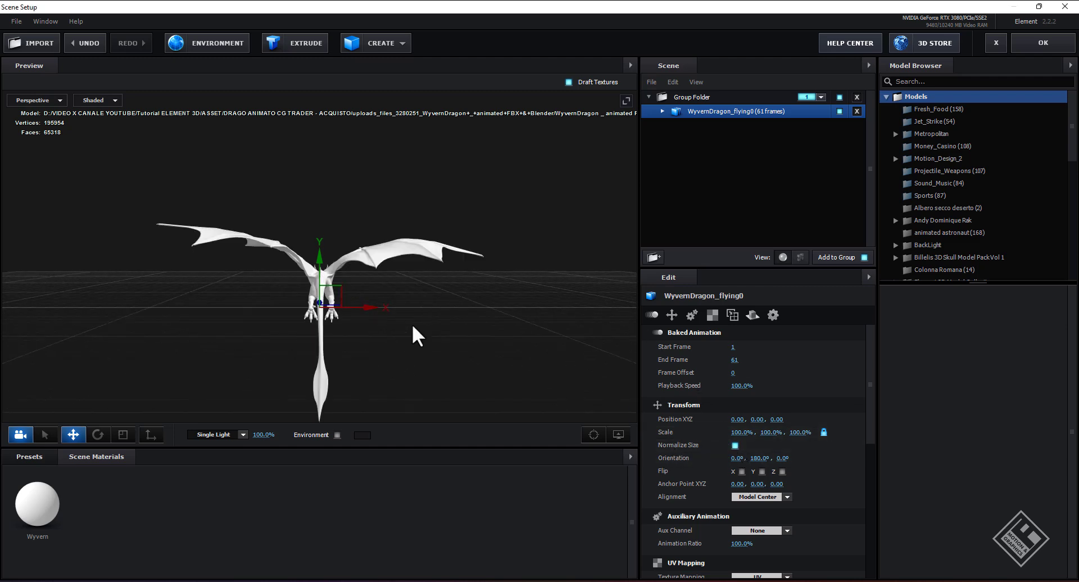
mouse_move(423, 322)
mouse_down()
mouse_move(349, 321)
mouse_move(379, 314)
mouse_move(419, 343)
mouse_up()
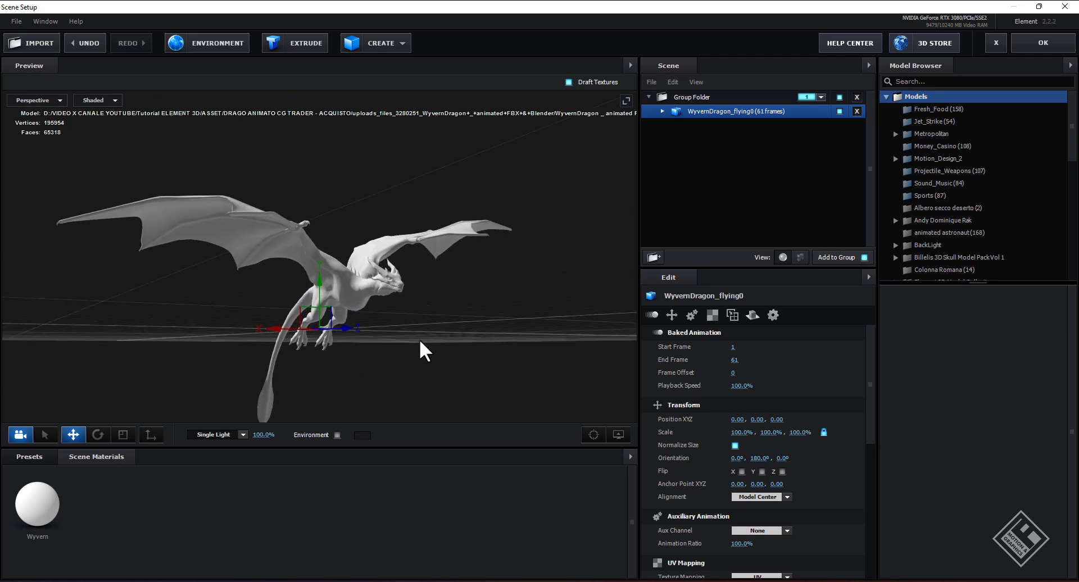
click(663, 111)
drag(731, 347, 770, 349)
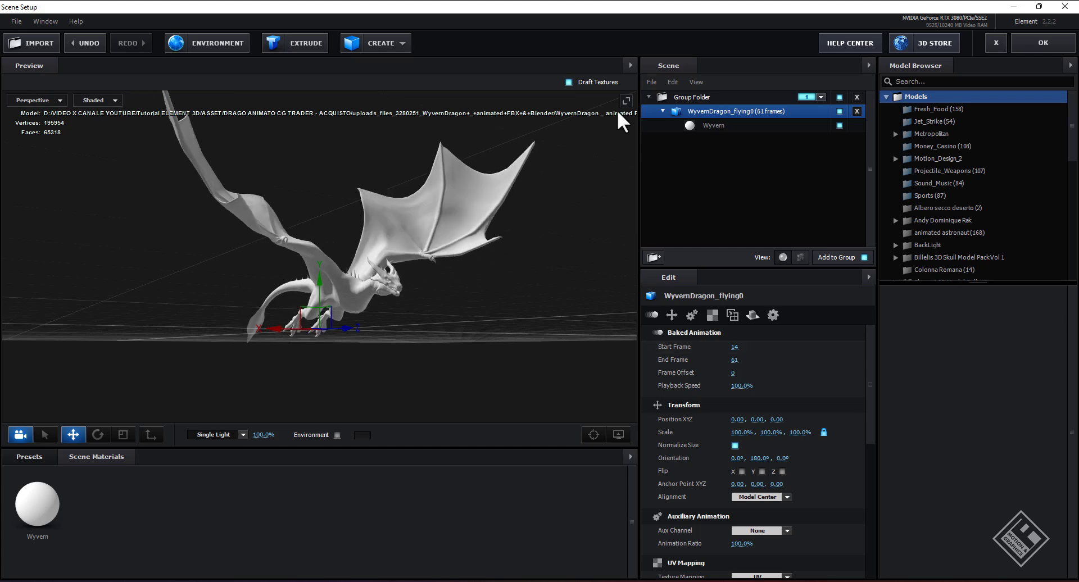
click(712, 126)
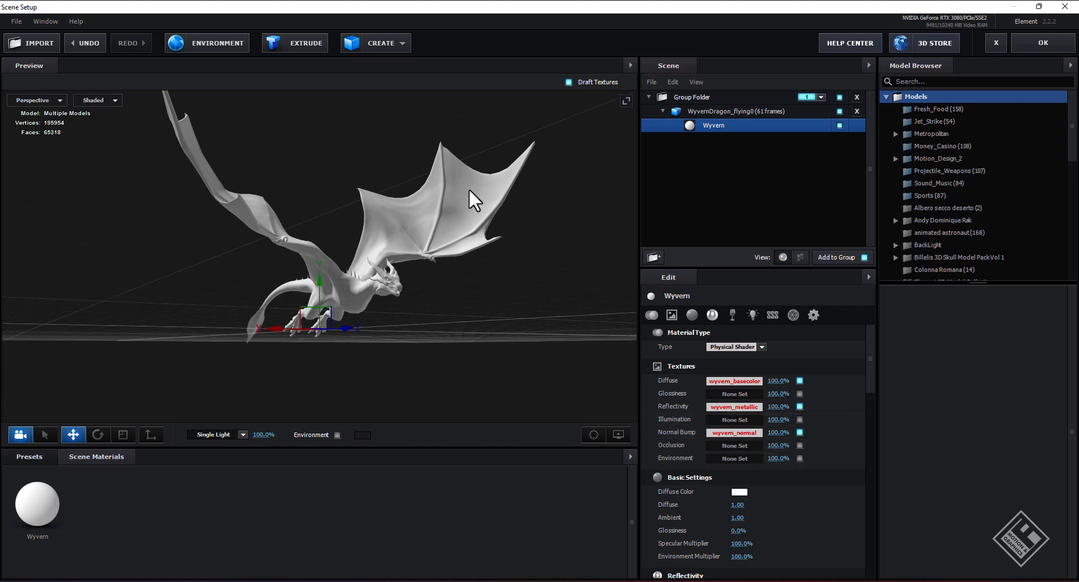
click(13, 23)
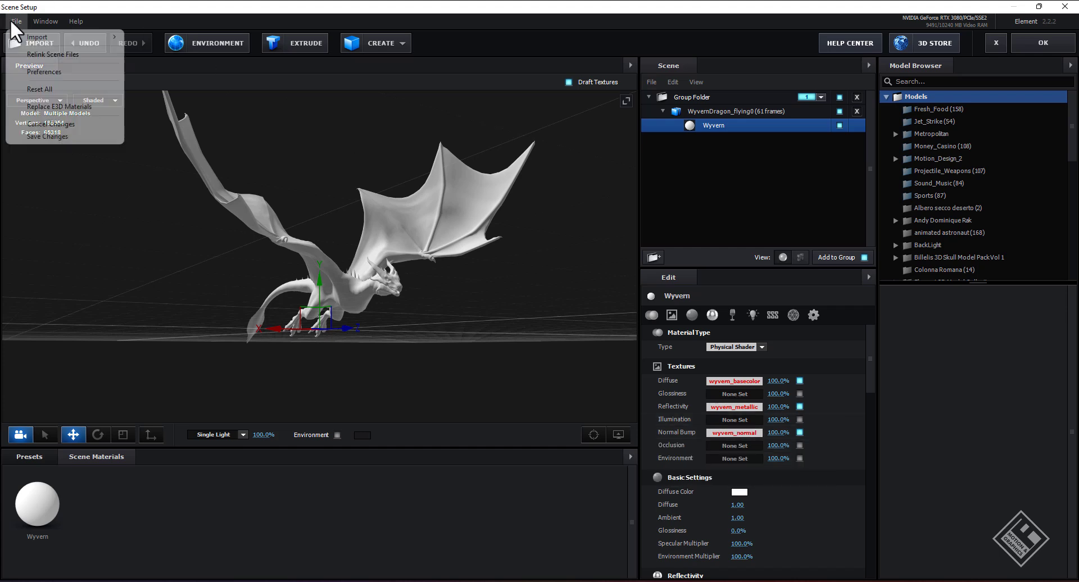
- Relink the three missing textures using the animated FBX Blender dragon folder as search path
click(59, 55)
click(394, 397)
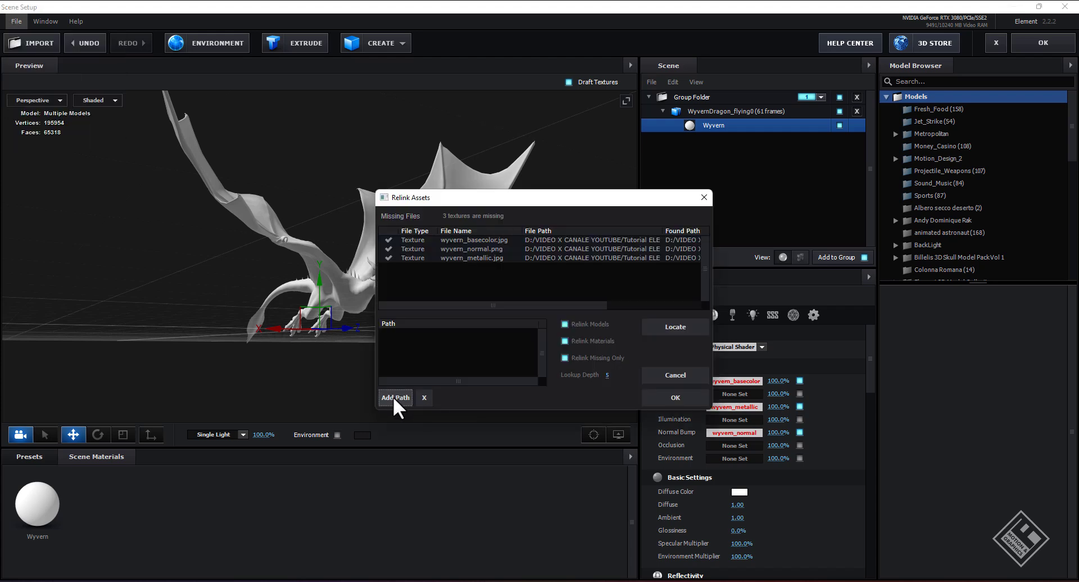
click(465, 134)
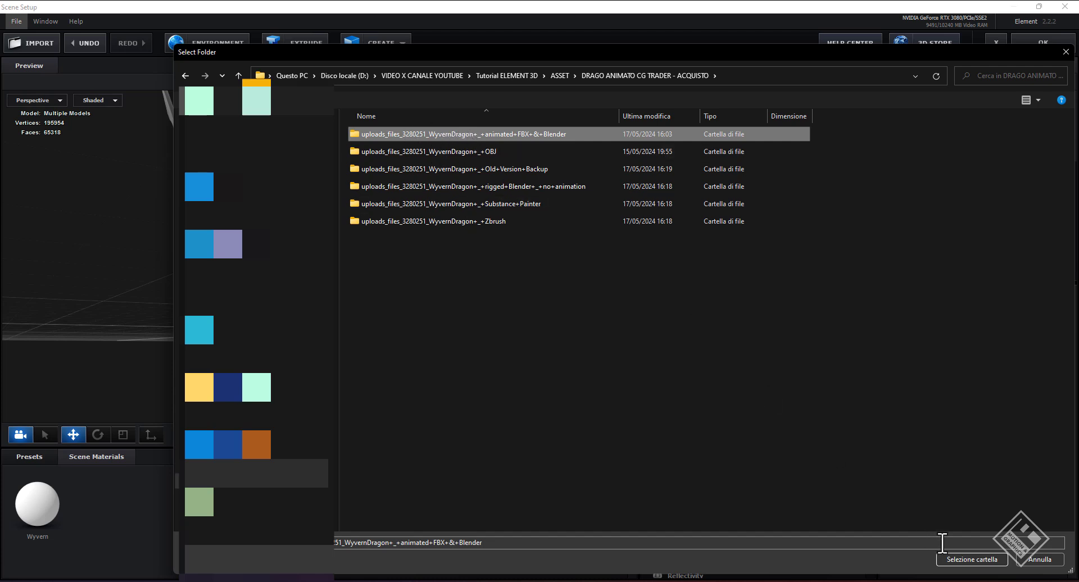
click(988, 560)
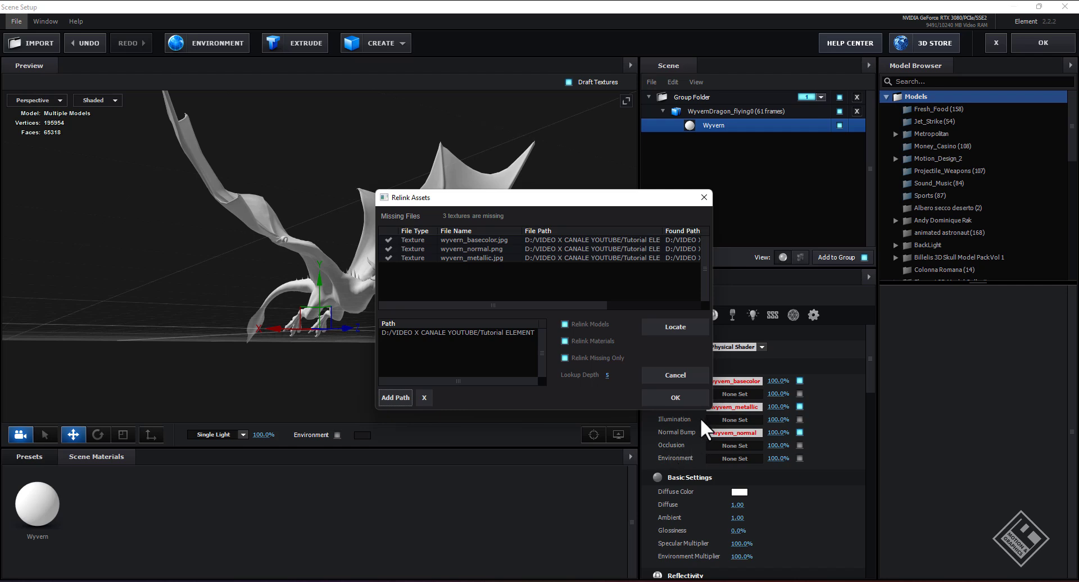
click(674, 397)
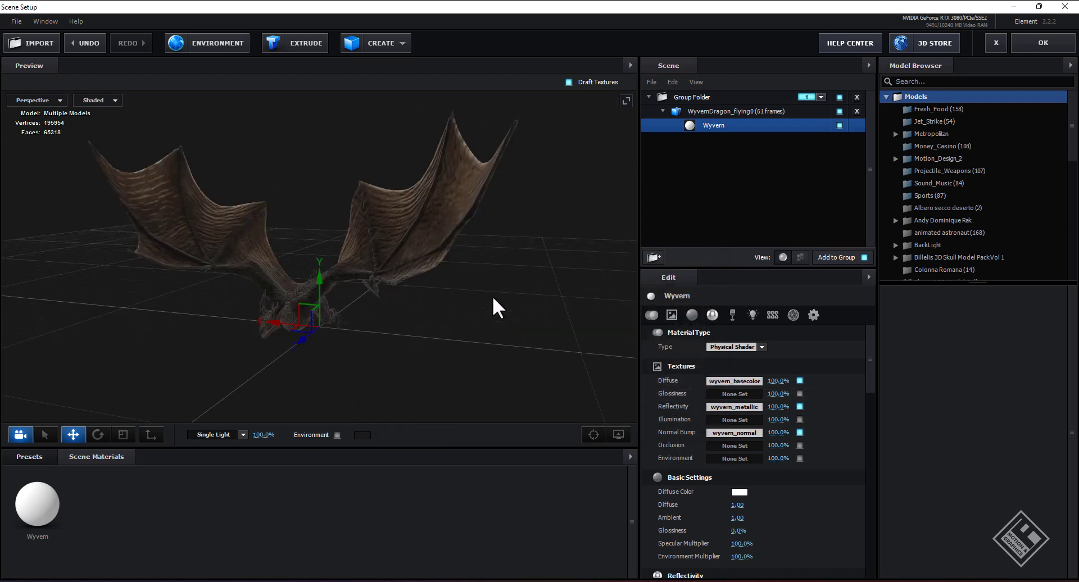
- Orbit closer to the dragon and open the Diffuse channel settings for wyvern_basecolor.jpg
mouse_move(507, 290)
mouse_down()
mouse_move(443, 315)
mouse_move(487, 307)
mouse_move(528, 326)
mouse_up()
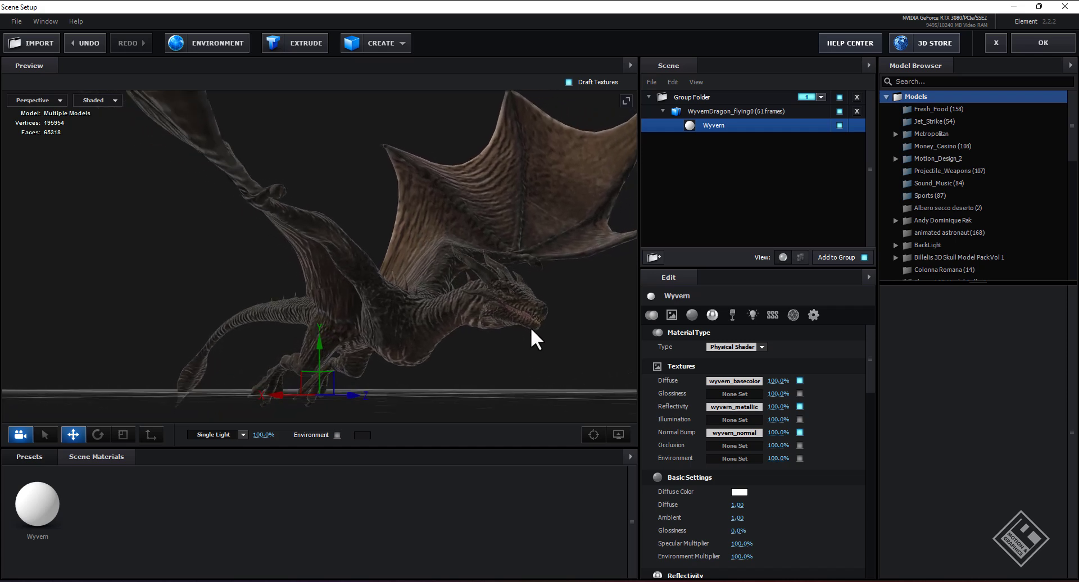
click(726, 382)
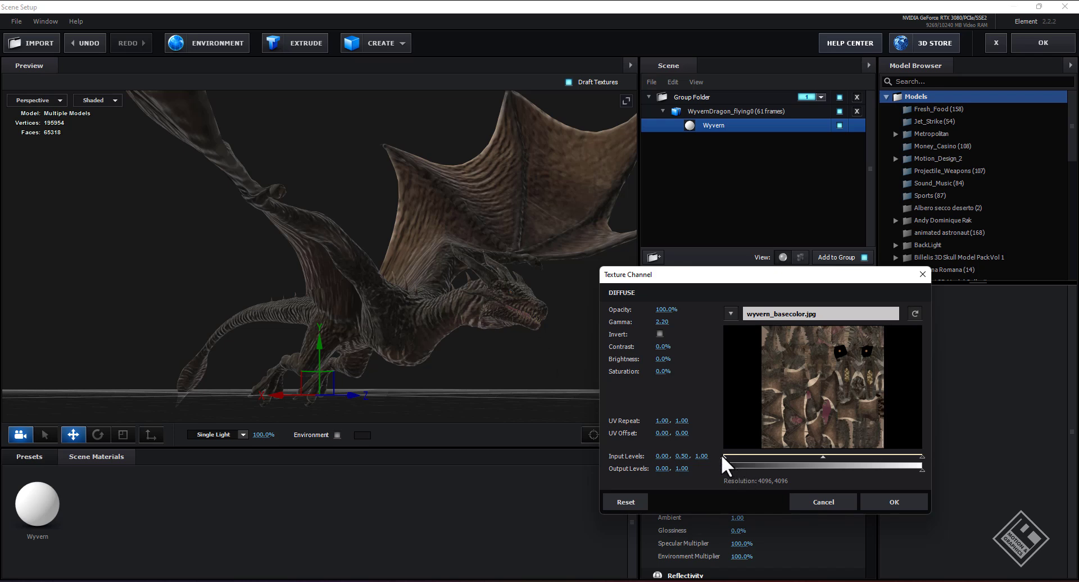
- Raise the diffuse texture's black input level to about 0.10 and apply it
drag(723, 456, 736, 457)
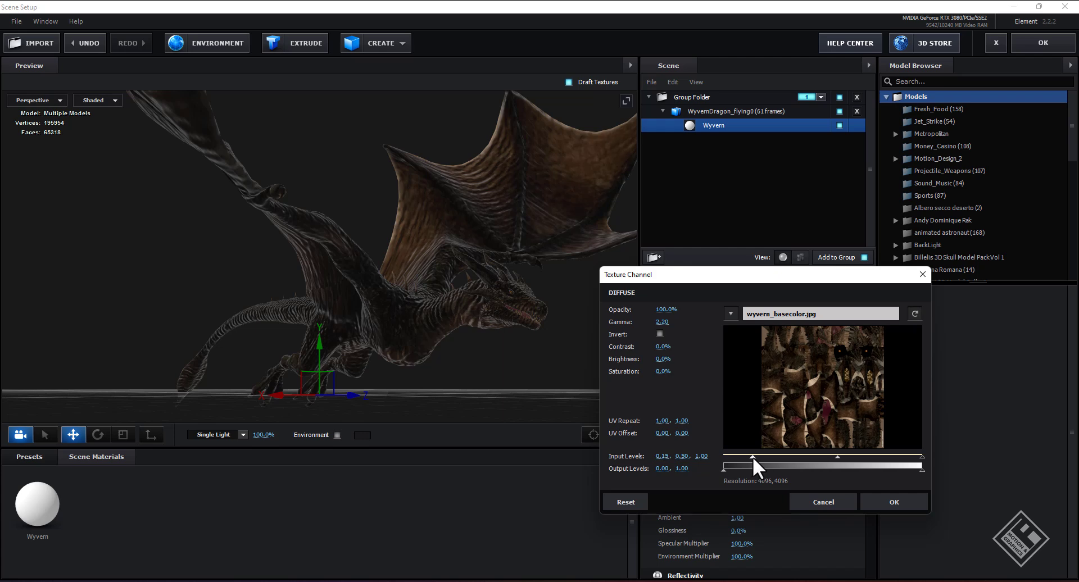
drag(747, 457, 736, 453)
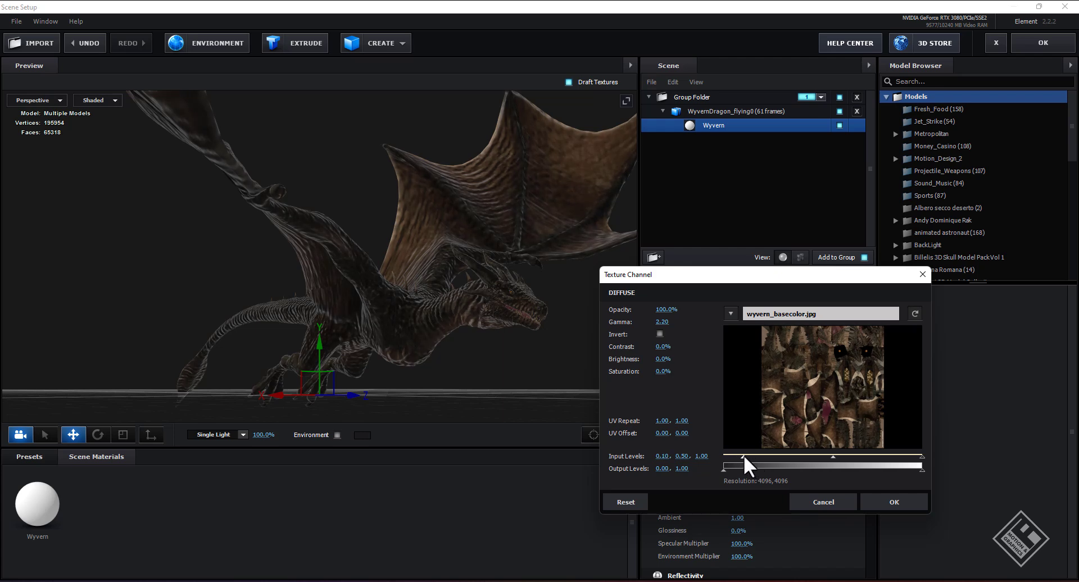
click(889, 500)
- Check the dragon at full texture quality, return to draft textures, and close Scene Setup
scroll(523, 325, up, 3)
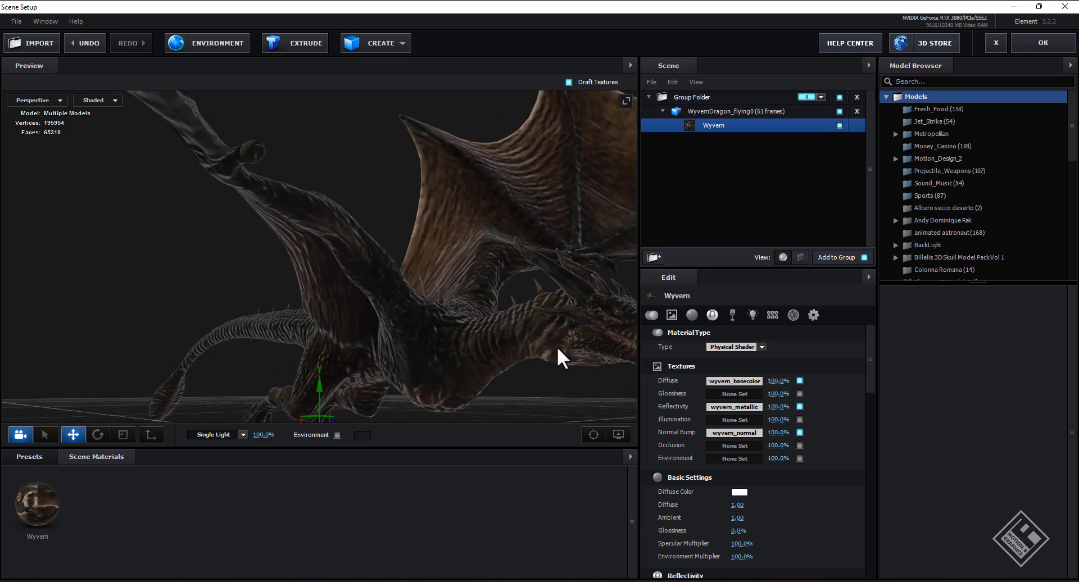
click(569, 82)
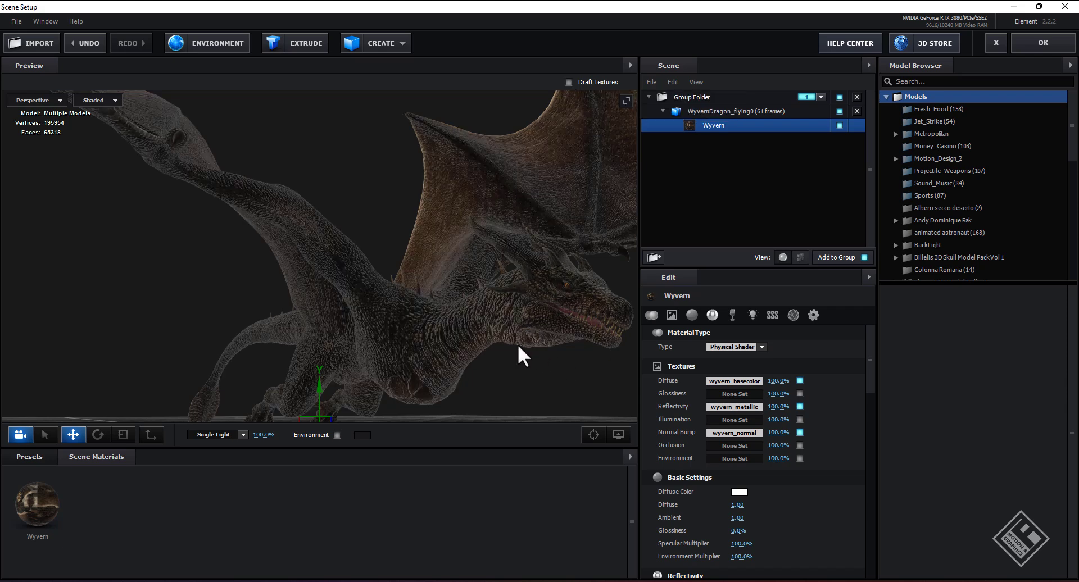
mouse_move(507, 343)
mouse_down()
mouse_move(490, 339)
mouse_move(533, 340)
mouse_up()
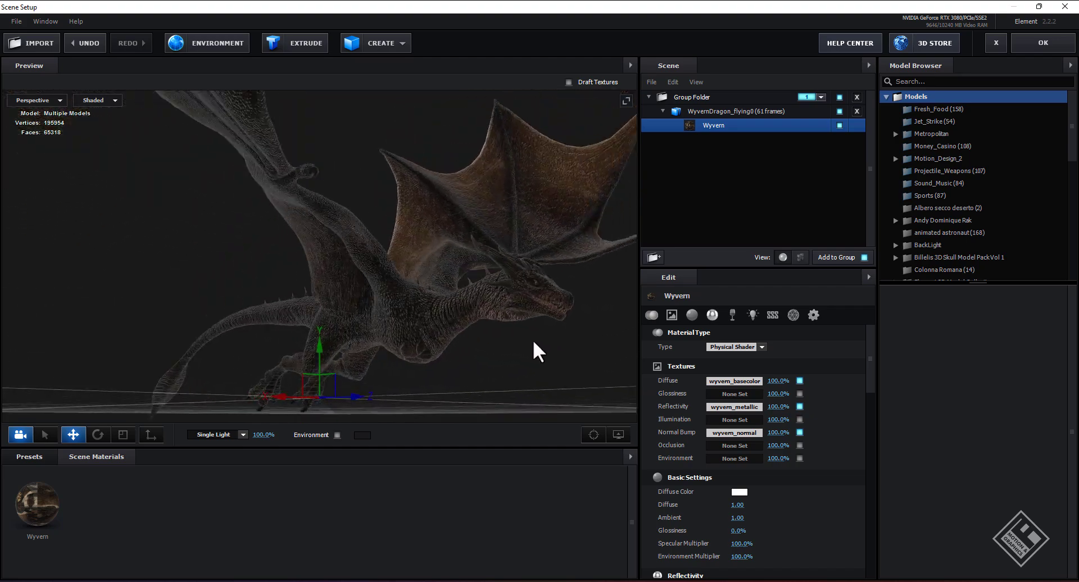
click(570, 82)
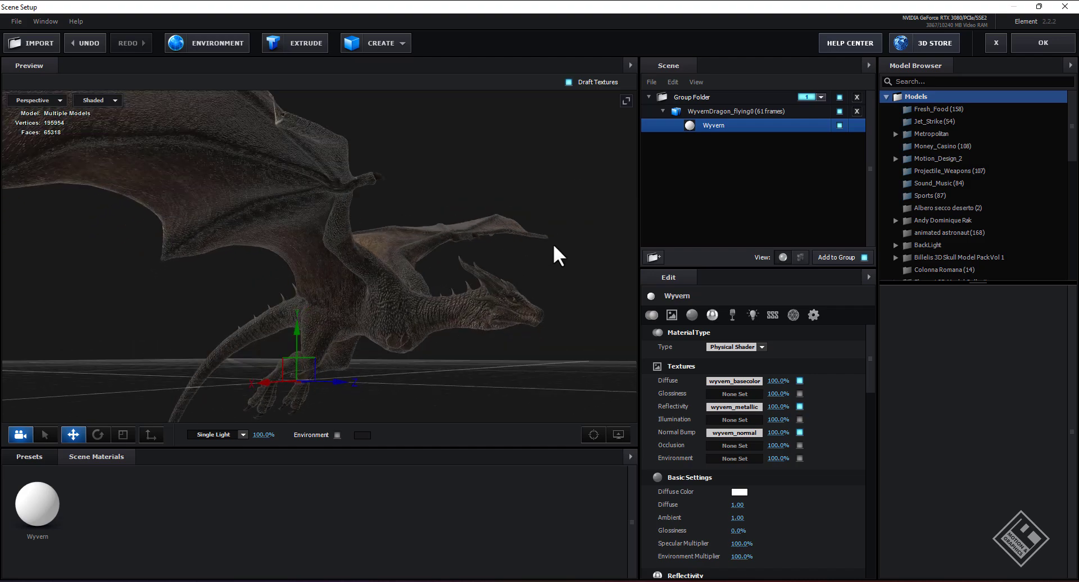
click(1044, 40)
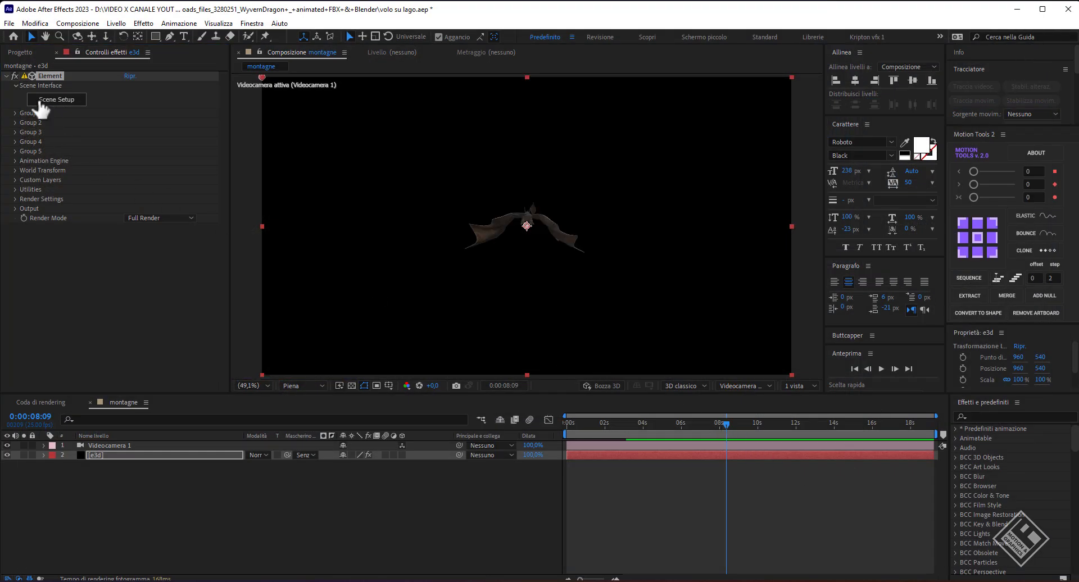
- Add the drone lake footage below e3d and toggle the dragon's visibility to check it
click(10, 49)
drag(33, 156, 159, 504)
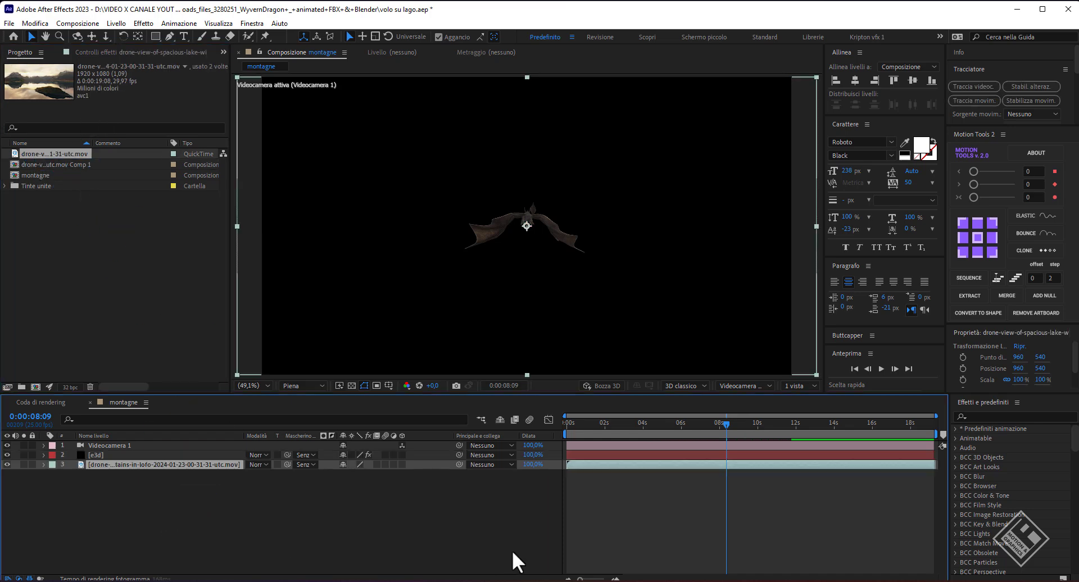
drag(727, 427, 567, 423)
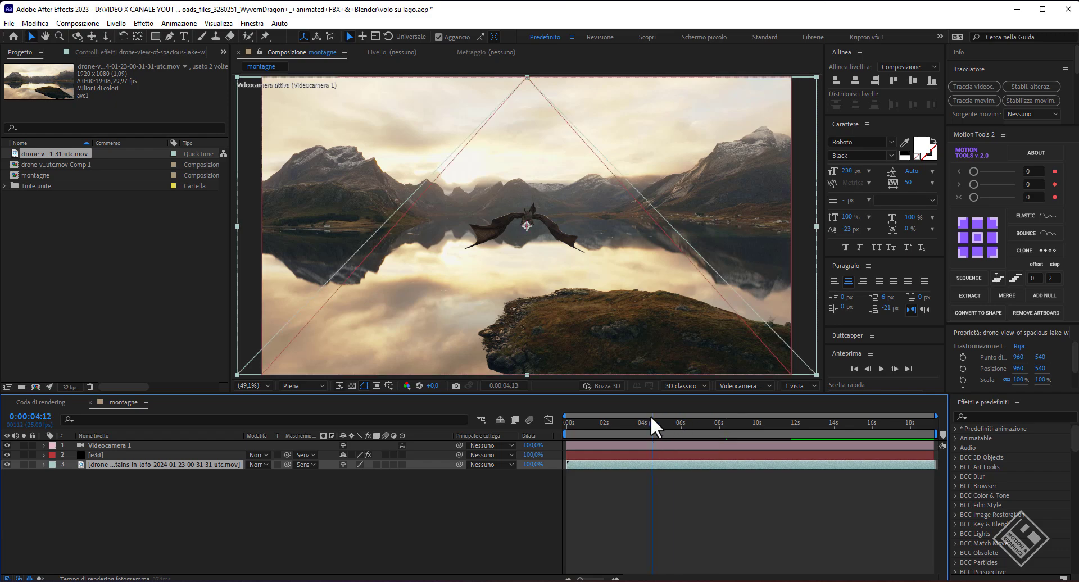
click(2, 452)
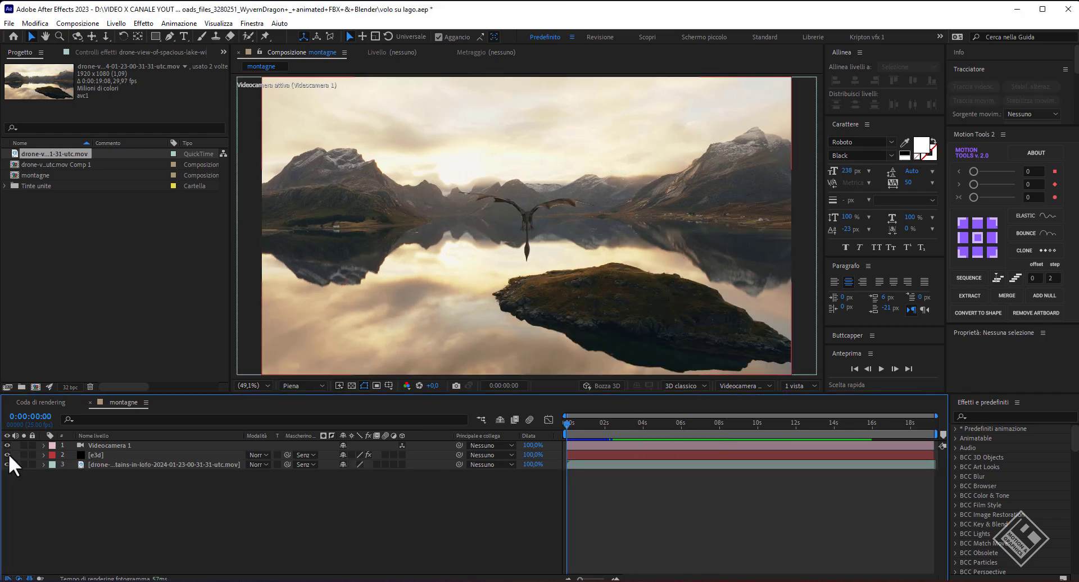
click(8, 455)
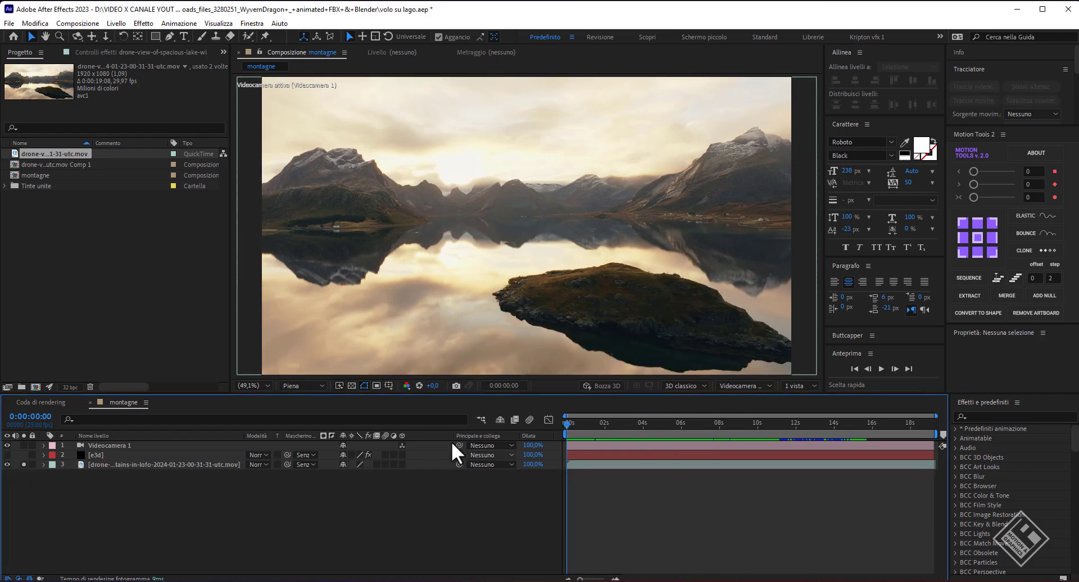
click(8, 455)
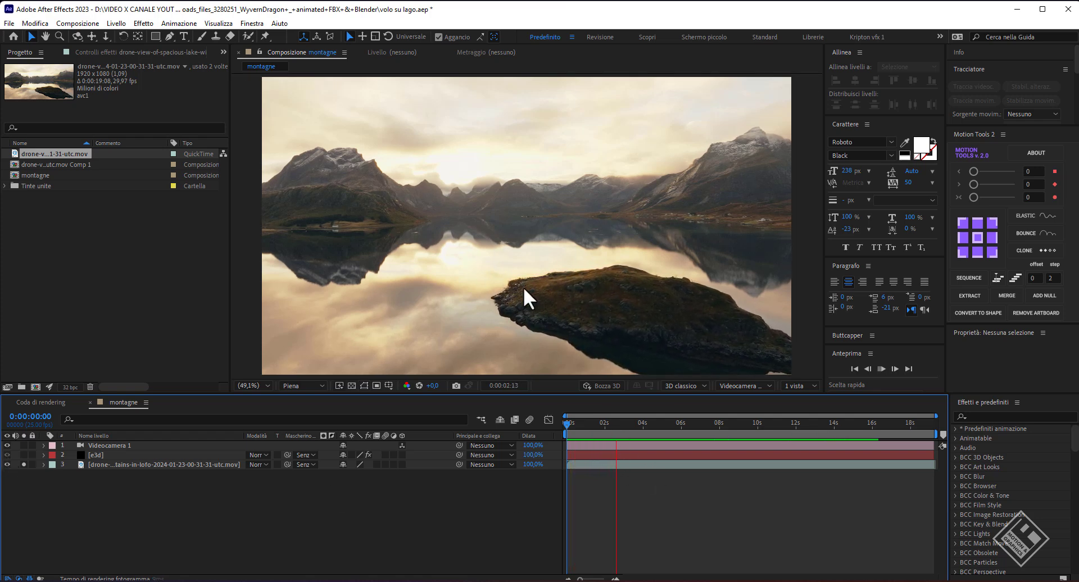
- Preview the composition and scrub through the first seconds of the shot
key(space)
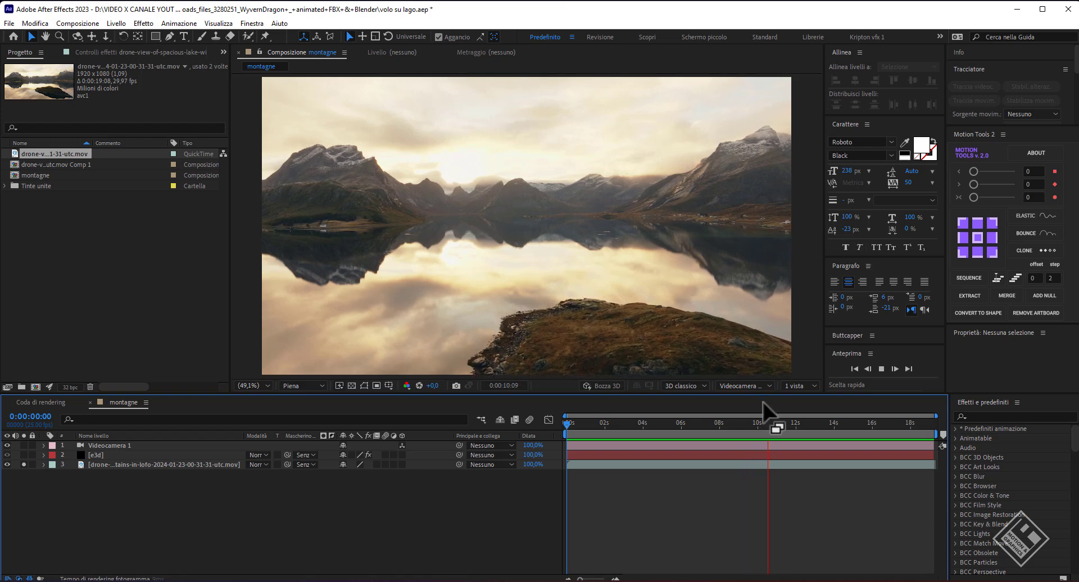
click(882, 368)
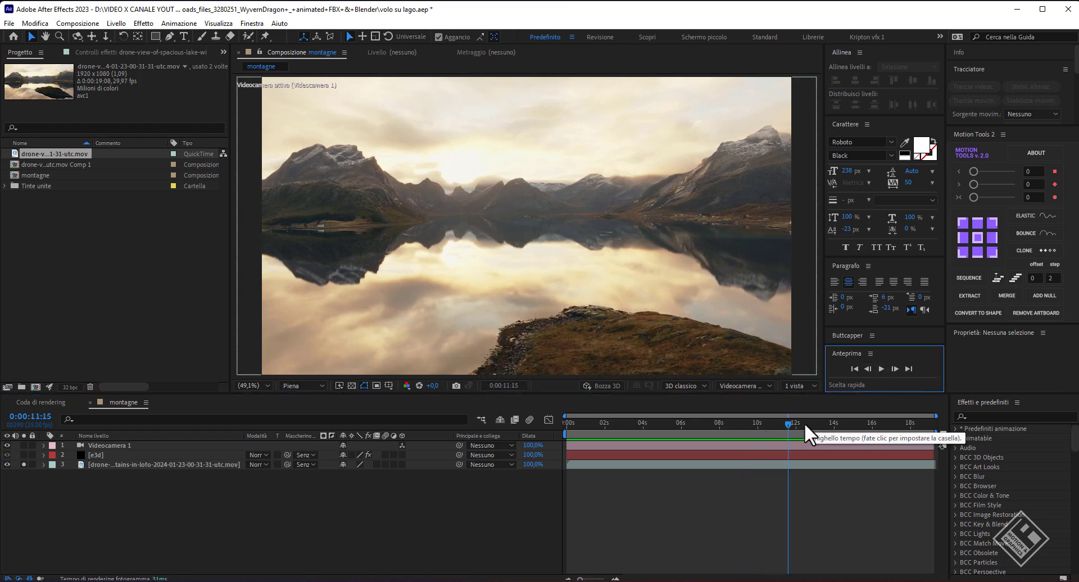
mouse_move(787, 422)
mouse_down()
mouse_move(614, 425)
mouse_move(767, 438)
mouse_move(643, 442)
mouse_up()
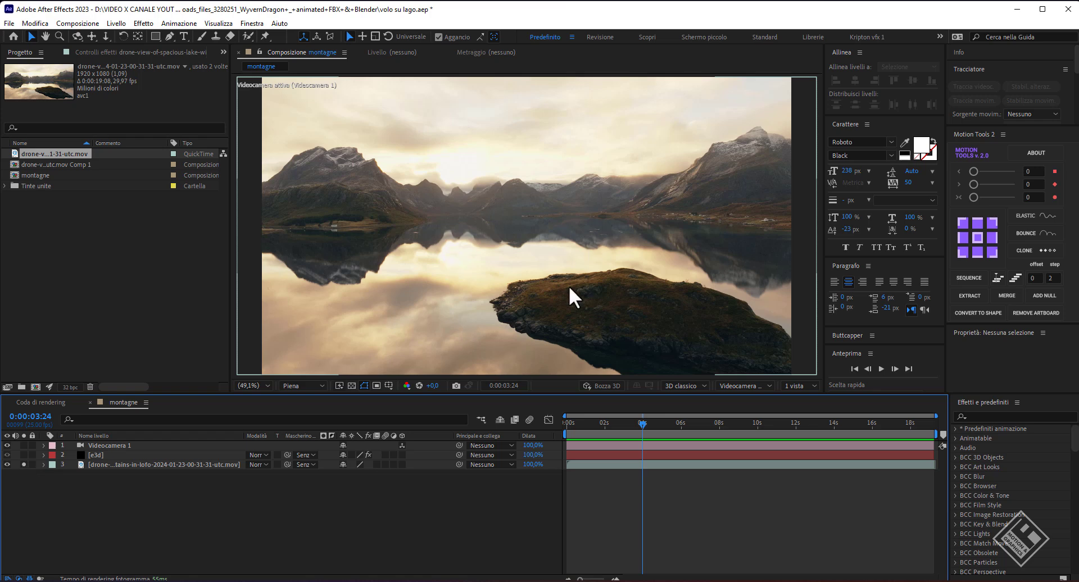
mouse_move(644, 423)
mouse_down()
mouse_move(712, 434)
mouse_move(566, 425)
mouse_up()
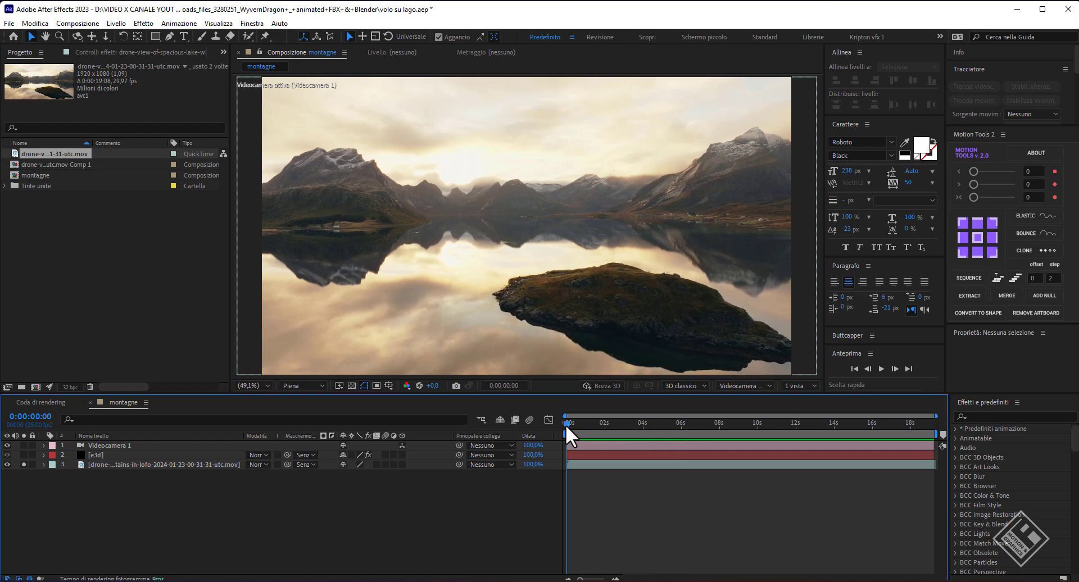
- Reverse the drone footage layer's playback and preview it
click(155, 465)
right_click(144, 462)
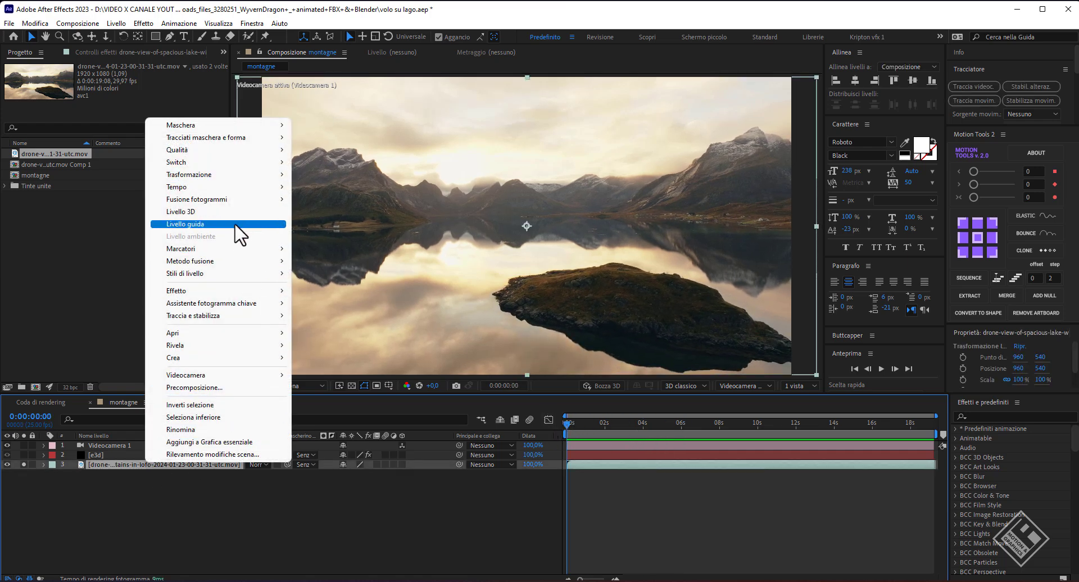
mouse_move(232, 190)
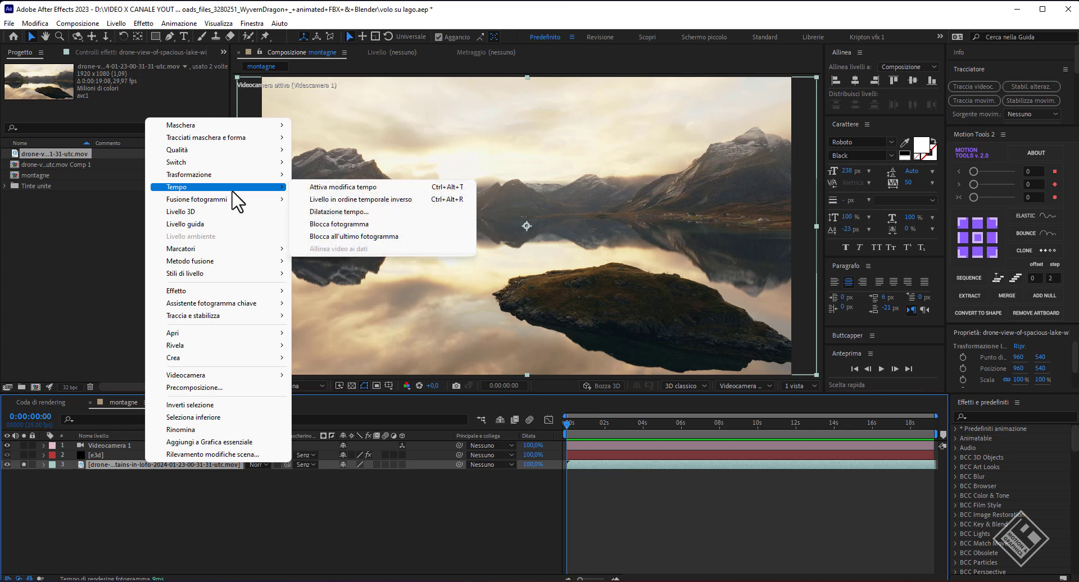
click(383, 200)
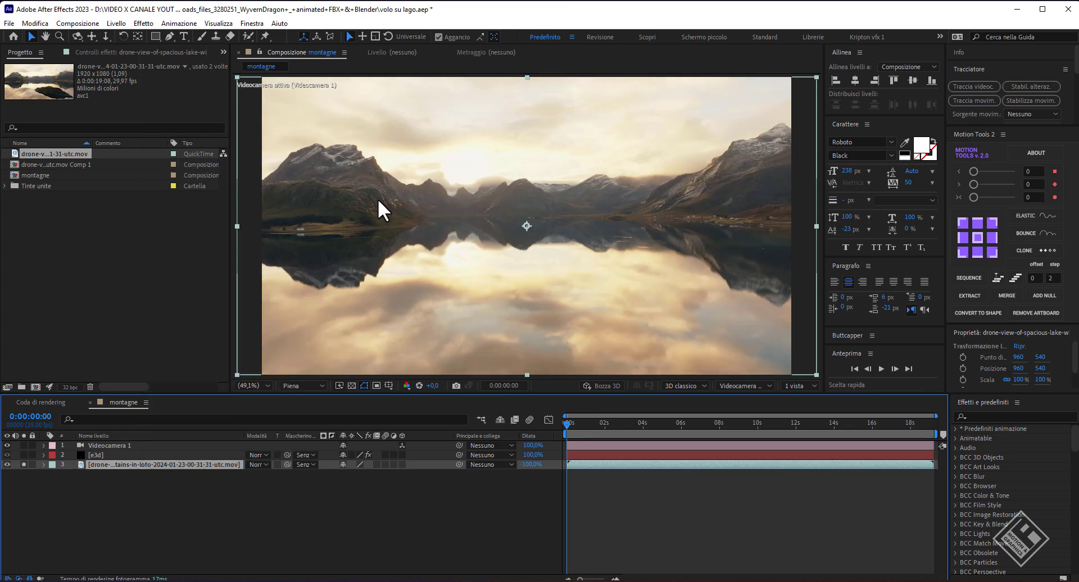
key(space)
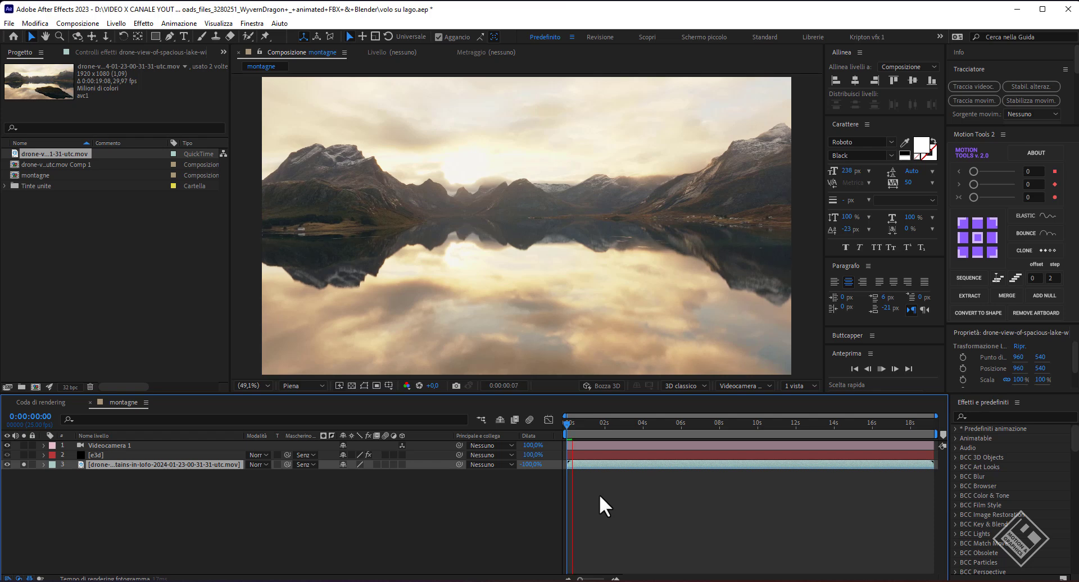
key(space)
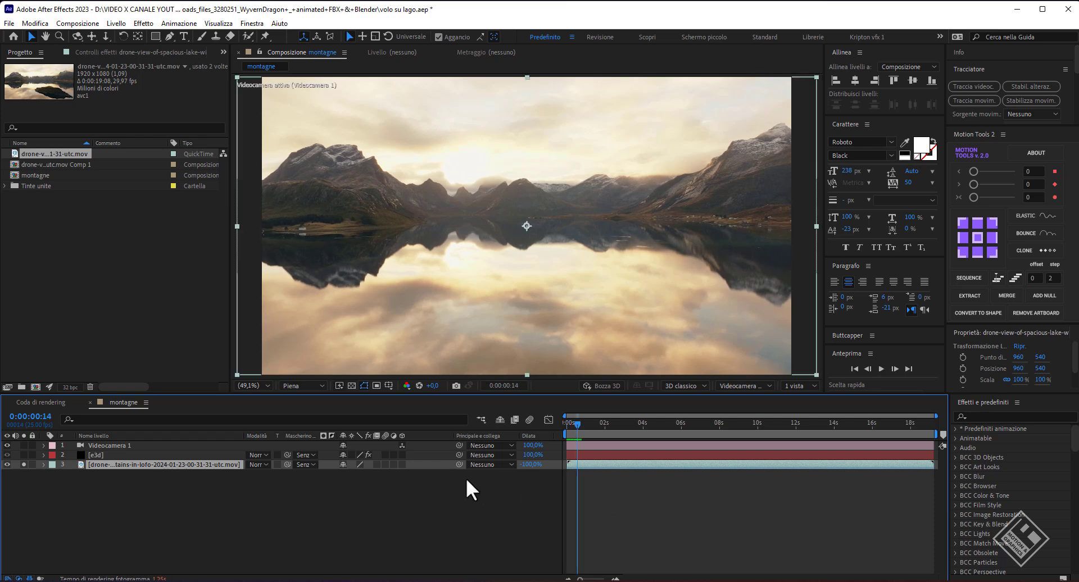
- Make the drone footage a 3D layer and begin editing its Z position
click(403, 465)
key(p)
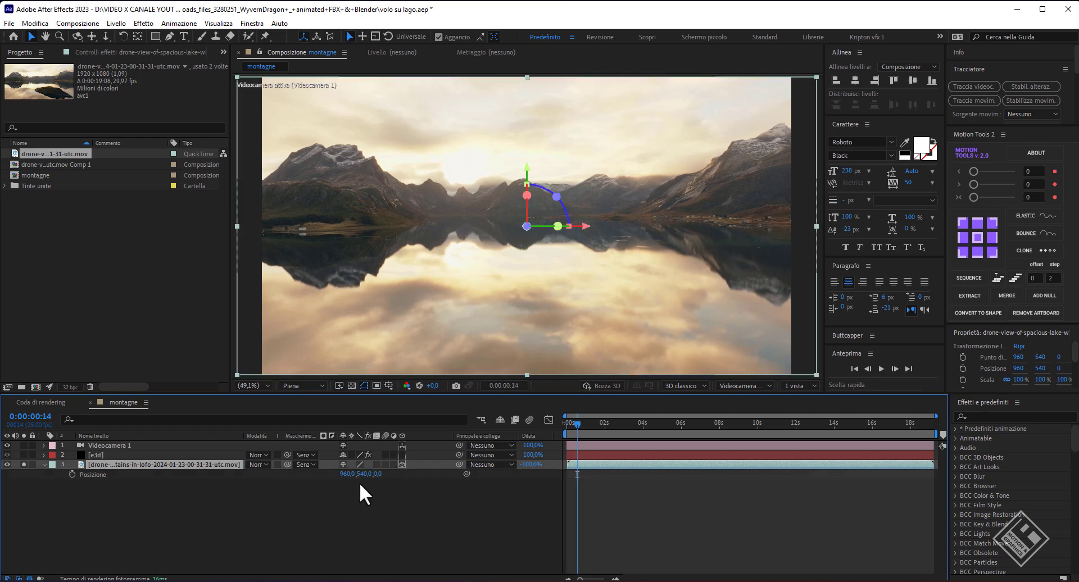
click(384, 474)
- Push the footage to Z position 3000 and scale it to 214% to fill the frame
text(000)
key(Return)
key(s)
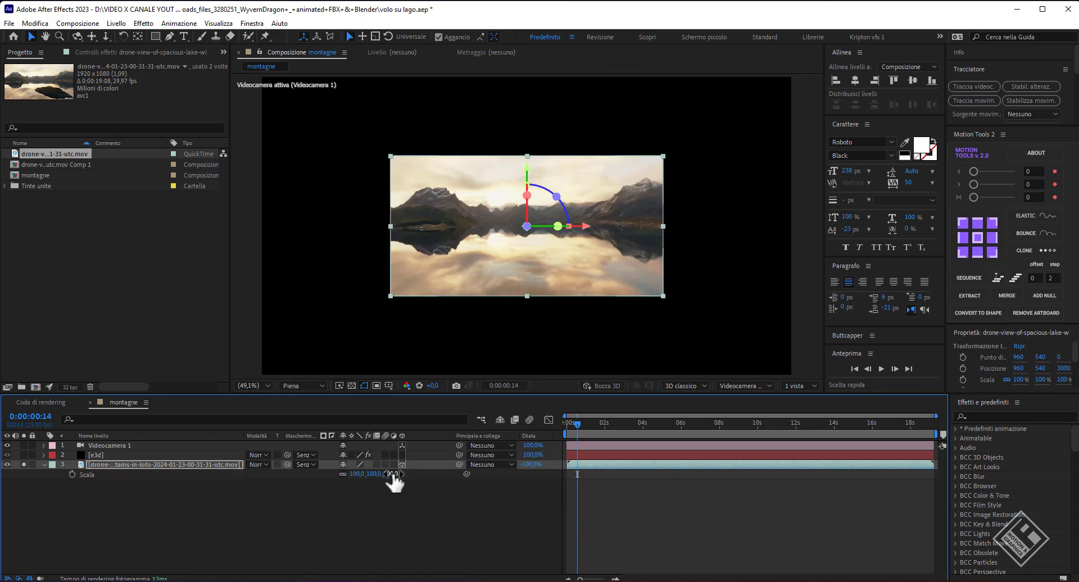
drag(393, 477, 450, 469)
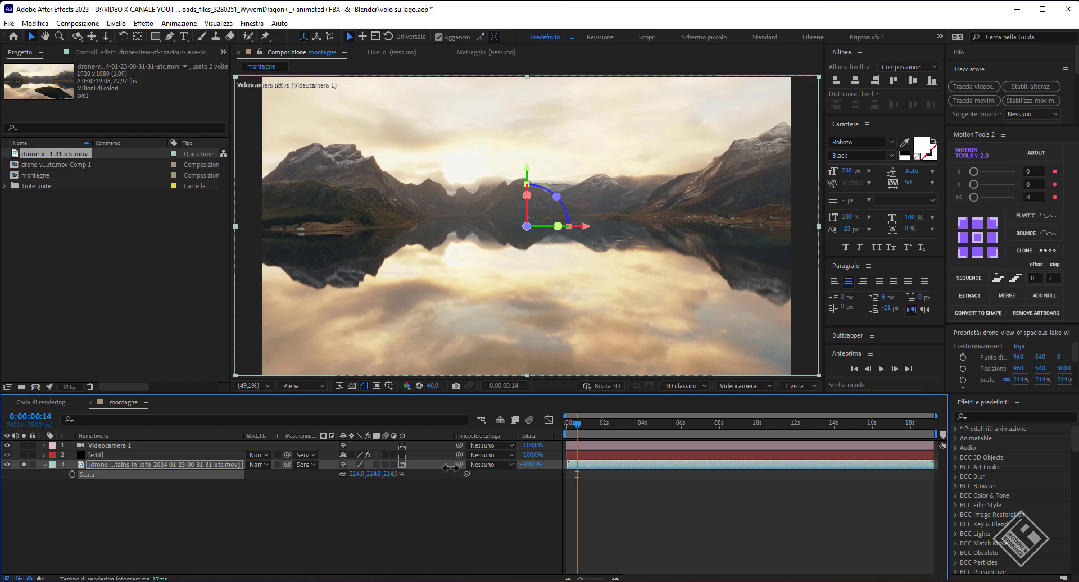
- Set the footage layer's Accetta luci and Accetta ombre to Disattiva
click(154, 464)
key(a)
key(a)
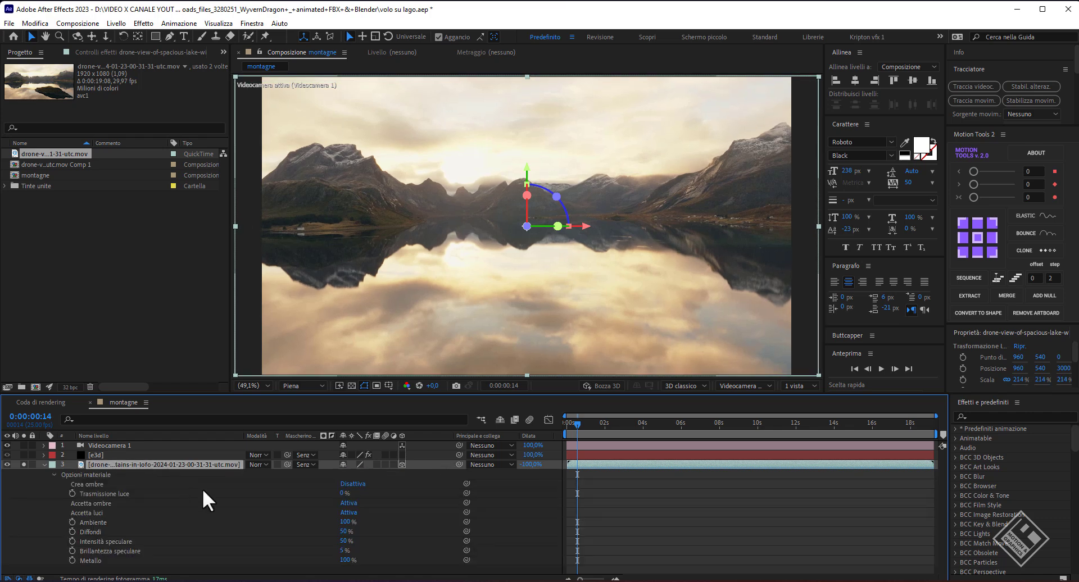
click(349, 513)
click(351, 503)
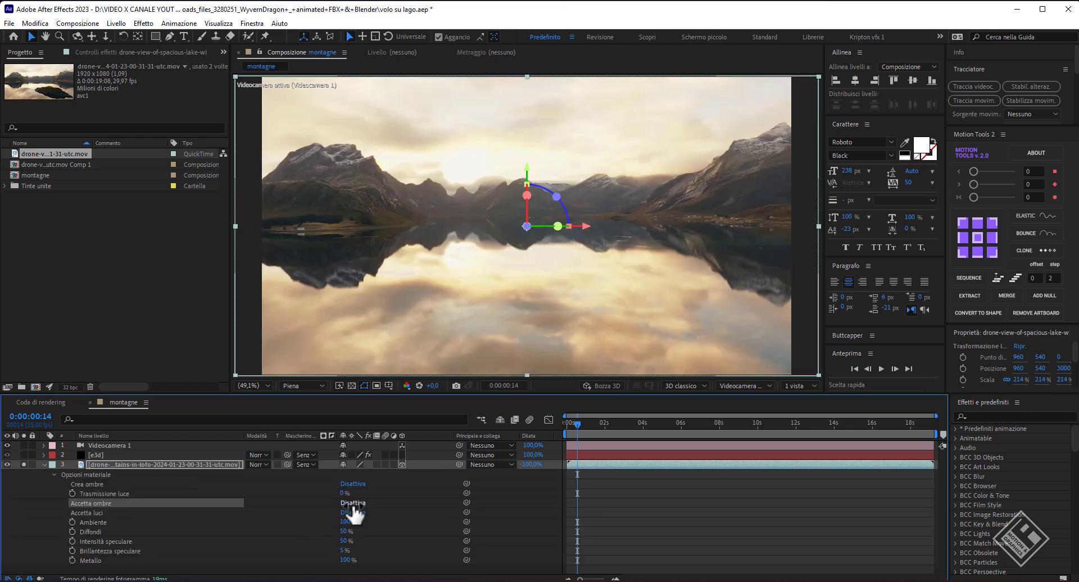
- Collapse the footage layer, turn off solo, and select the e3d layer
click(44, 464)
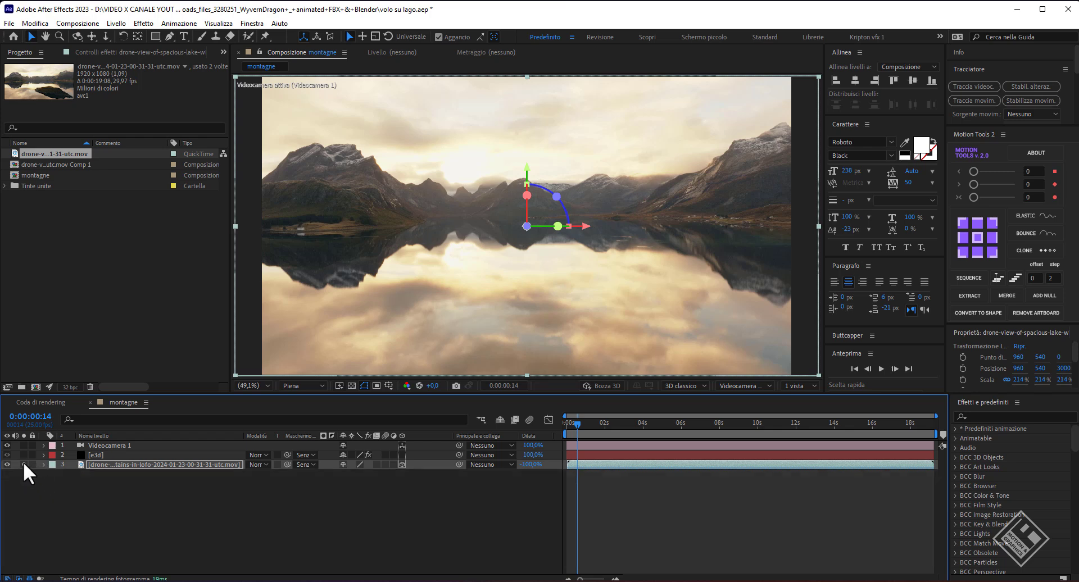
click(23, 464)
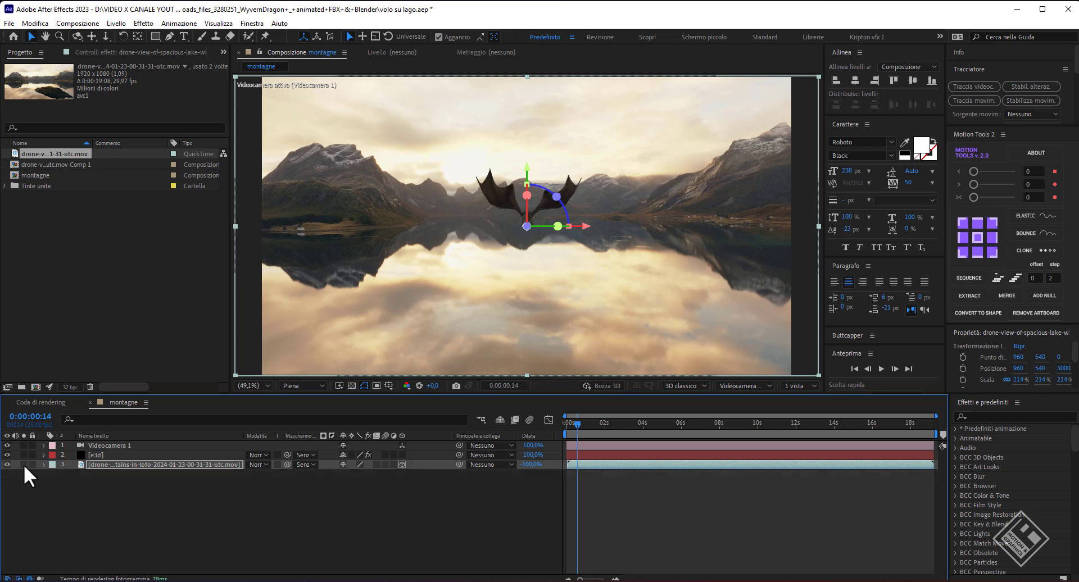
click(93, 455)
click(122, 51)
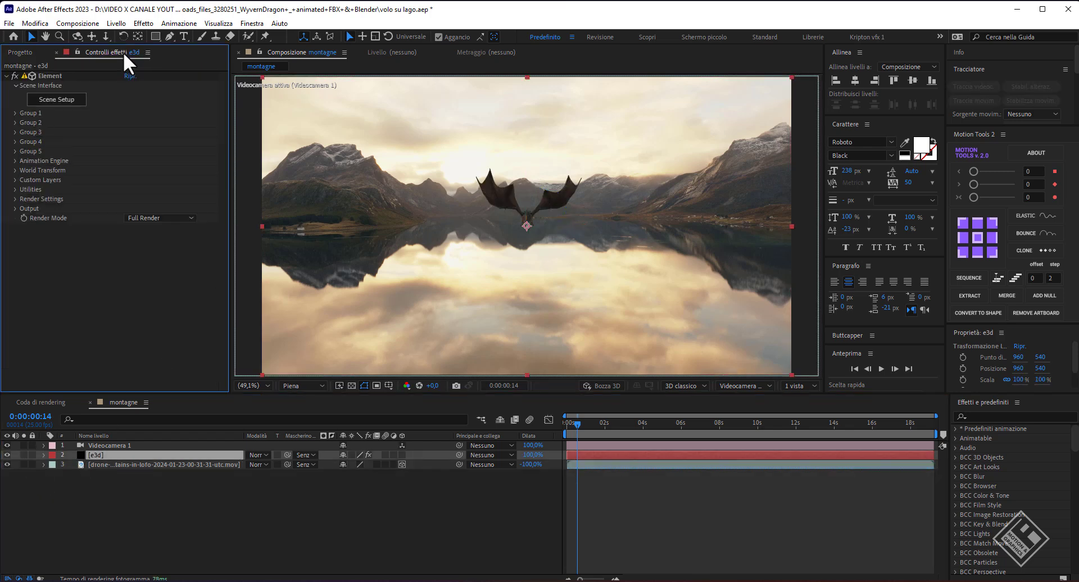
- Set Group 1's Particle Replicator Y Rotation to 156°
click(15, 113)
click(25, 132)
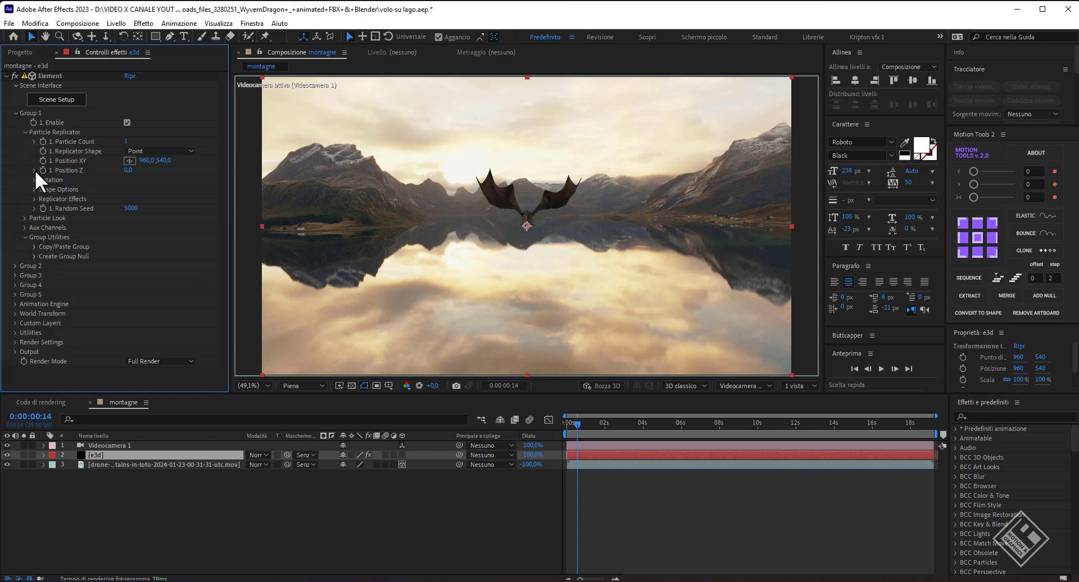
click(32, 179)
click(138, 199)
text(156)
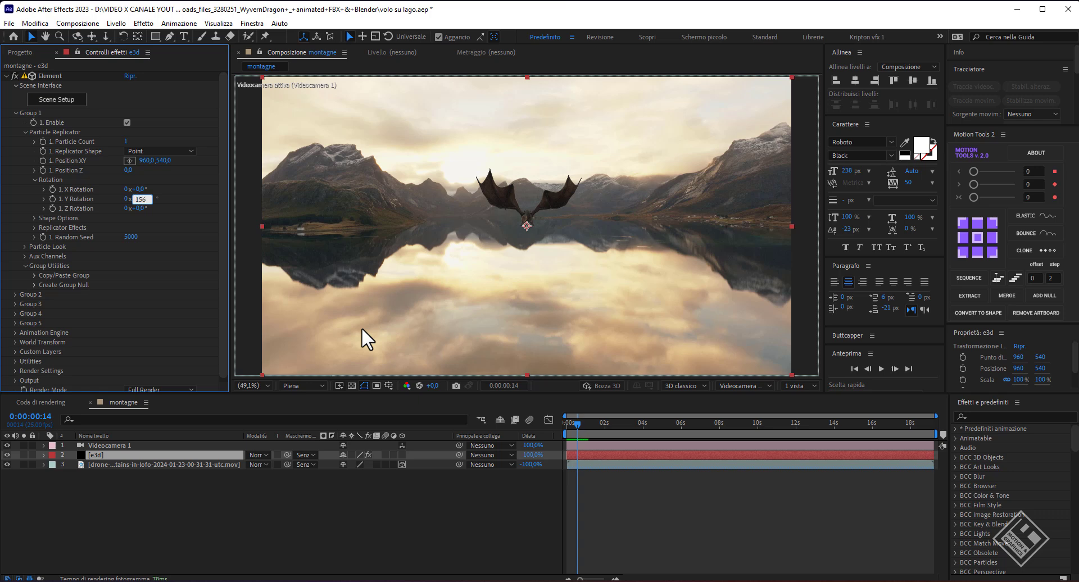
key(Return)
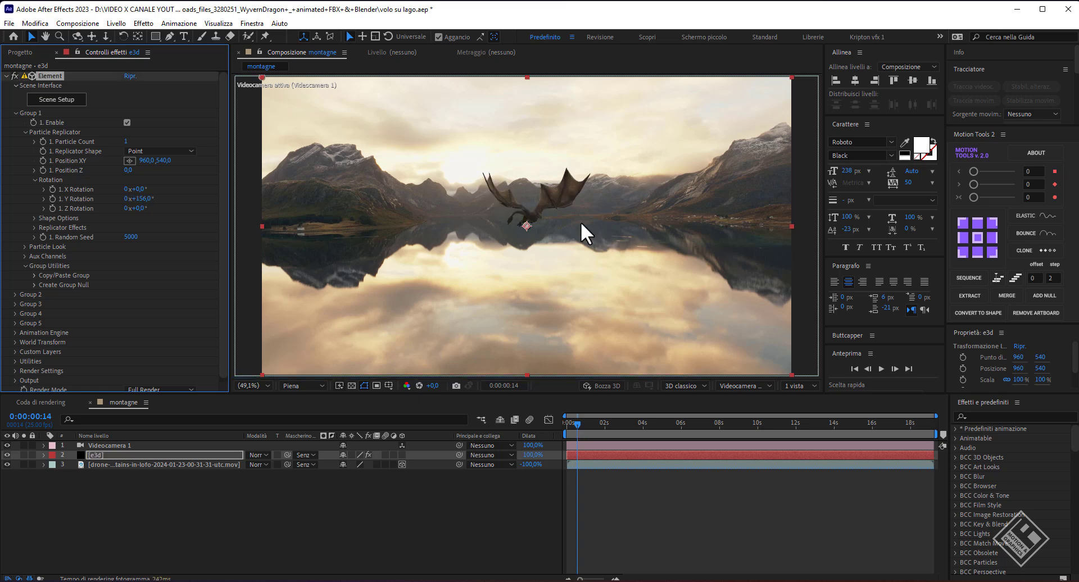
- Create a group null layer for Group 1 and select it
click(35, 285)
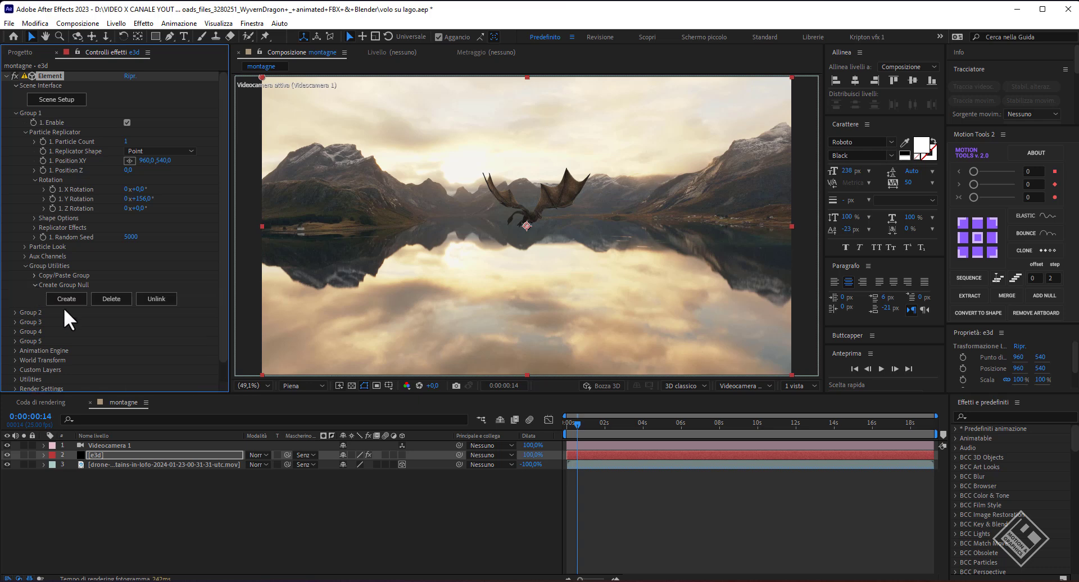
click(66, 300)
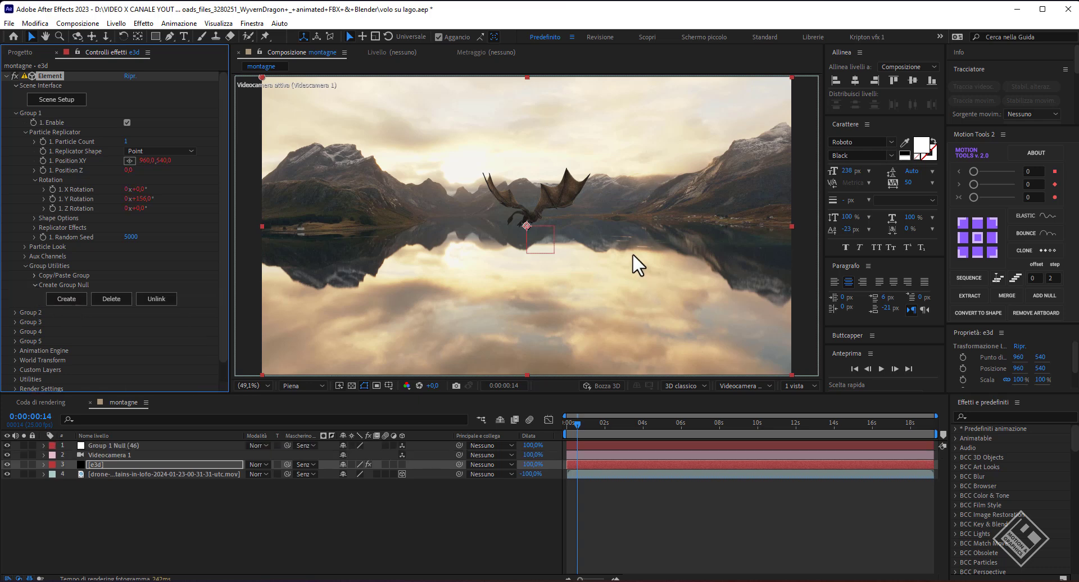
click(120, 444)
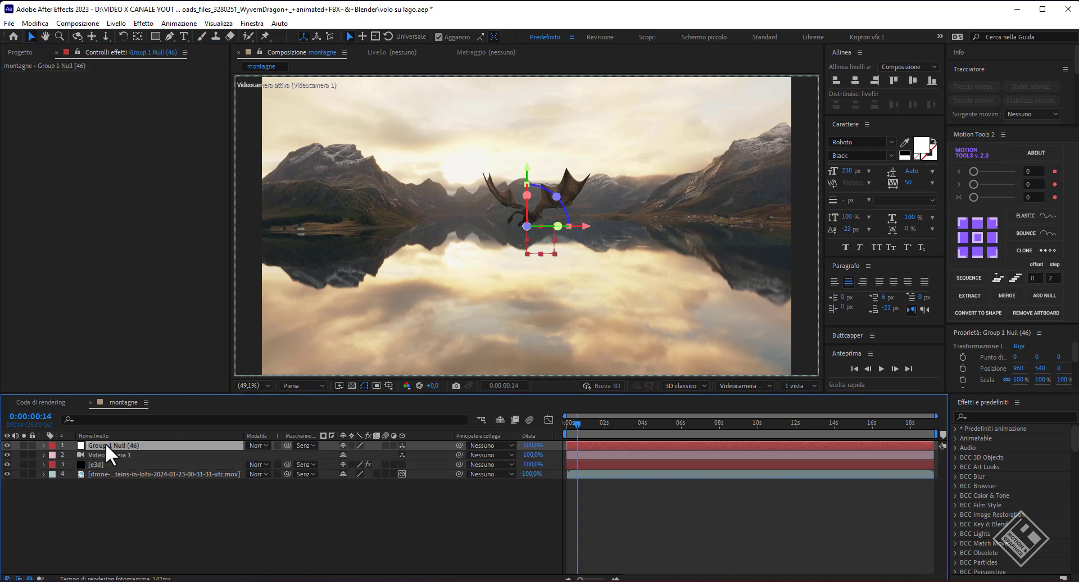
- Rename the Group 1 null to drago and show its Position
key(Return)
text(drago)
key(Return)
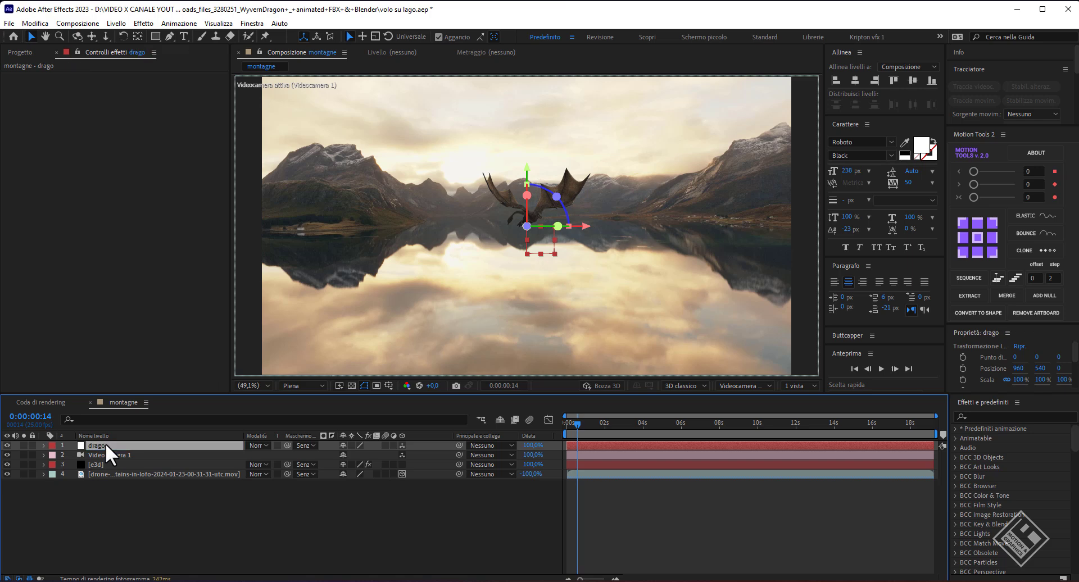
key(p)
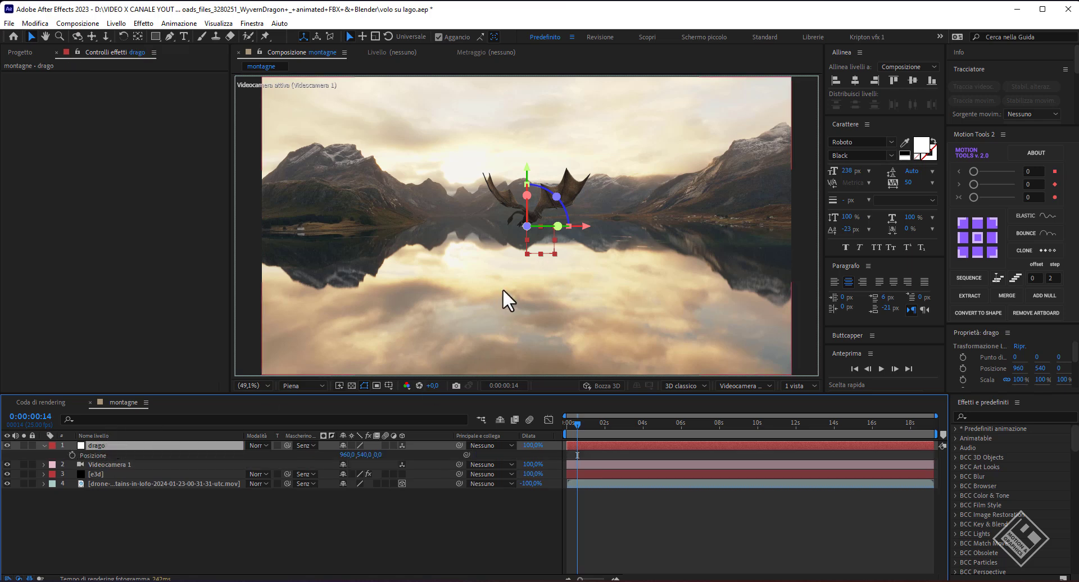
- Scrub from the start to around 12 seconds to review the wyvern's pose
click(579, 506)
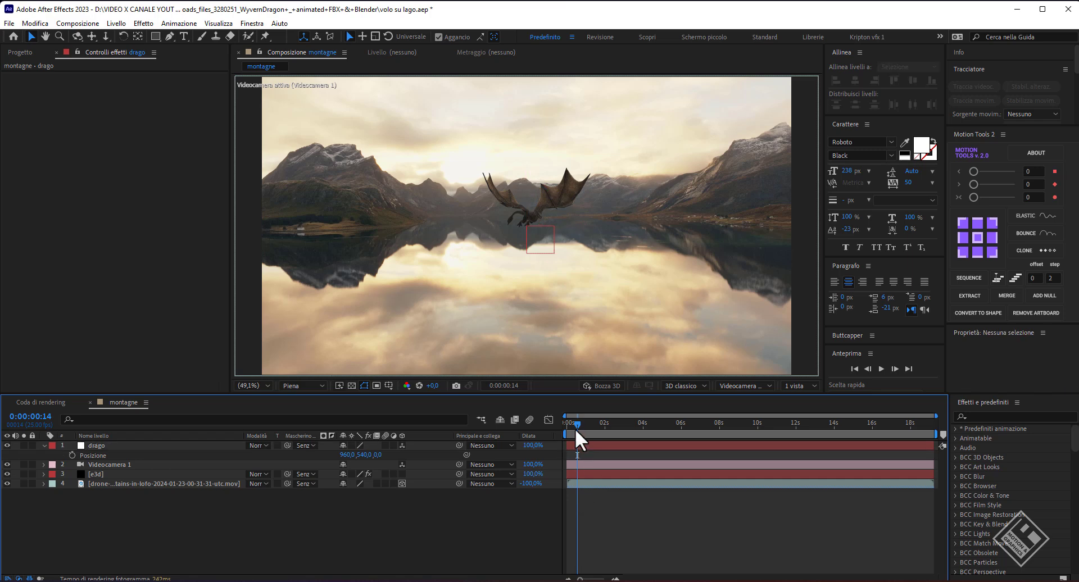
drag(577, 426, 564, 426)
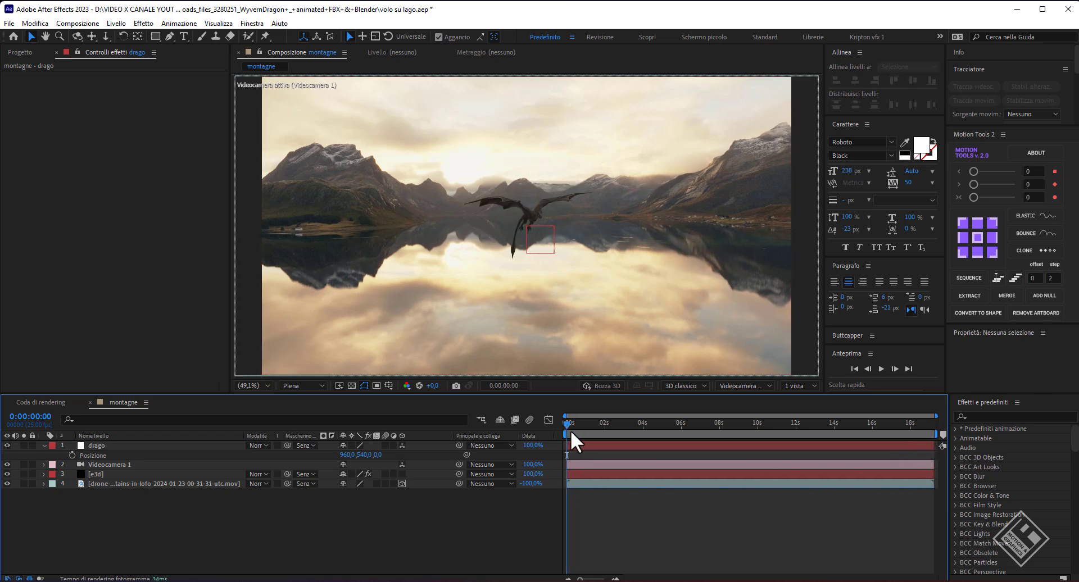
drag(566, 425, 642, 427)
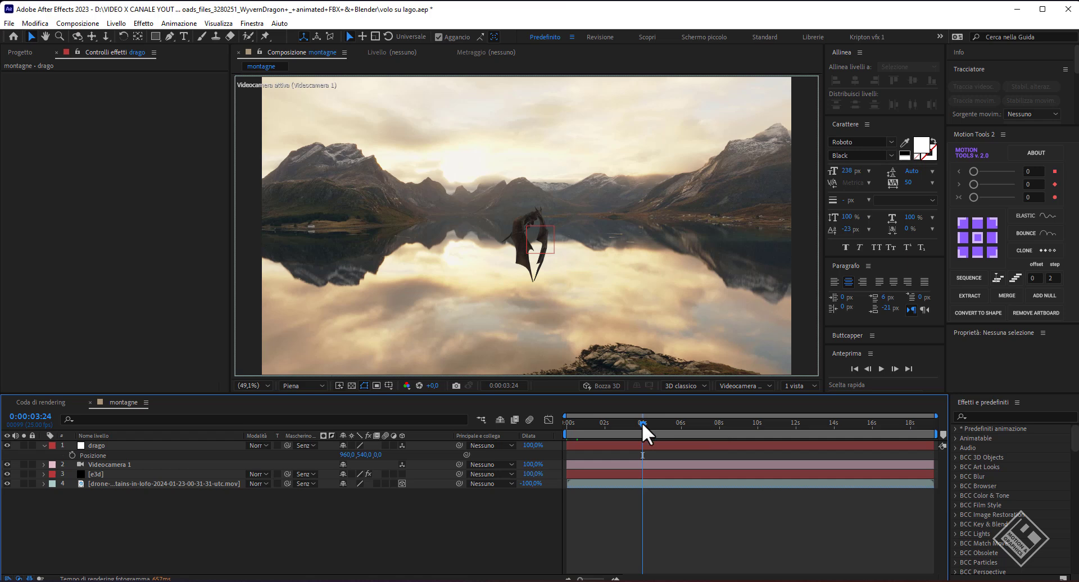
drag(642, 423, 833, 434)
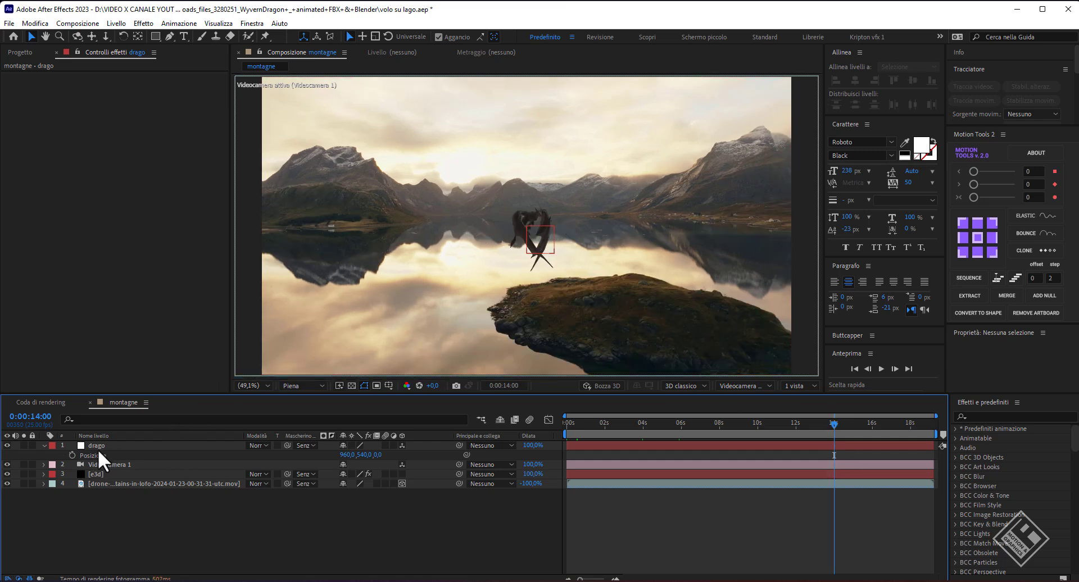
- At 14s, set the drago null's position to 1055, 540, -2950 and add a position keyframe
click(349, 455)
text(1055)
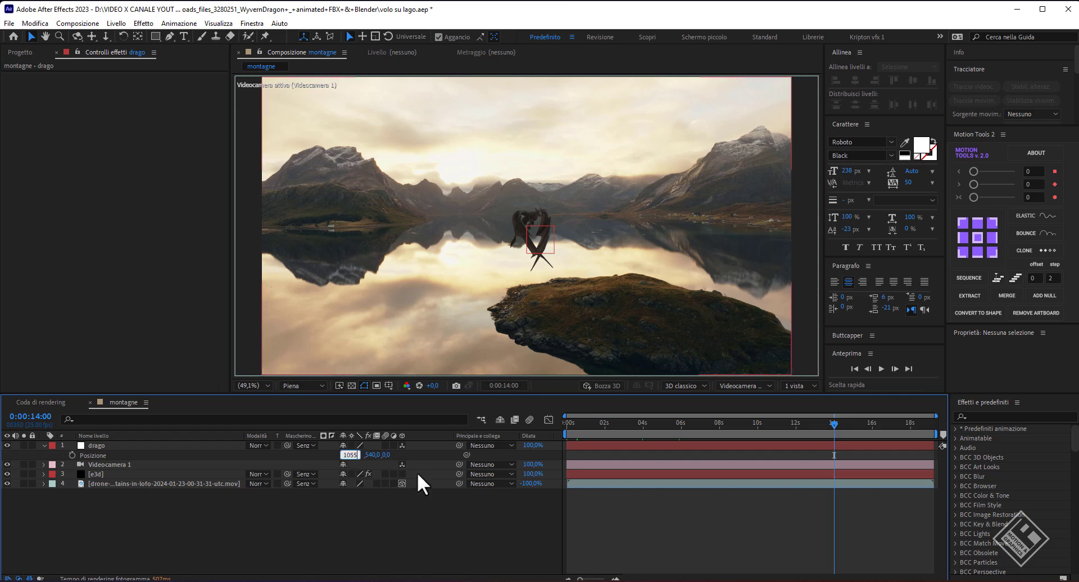
key(Tab)
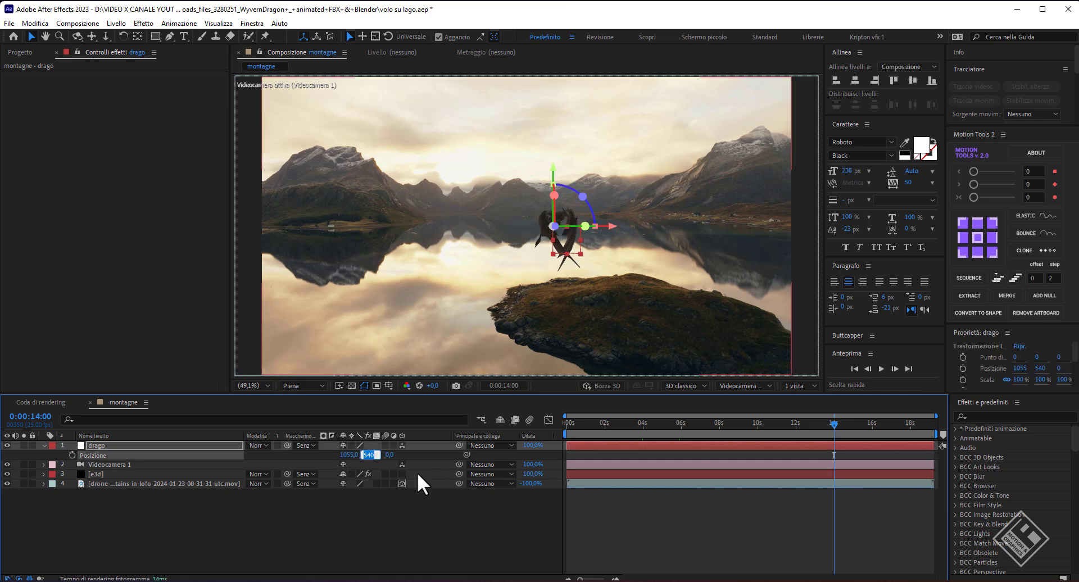
key(Tab)
text(0)
key(Return)
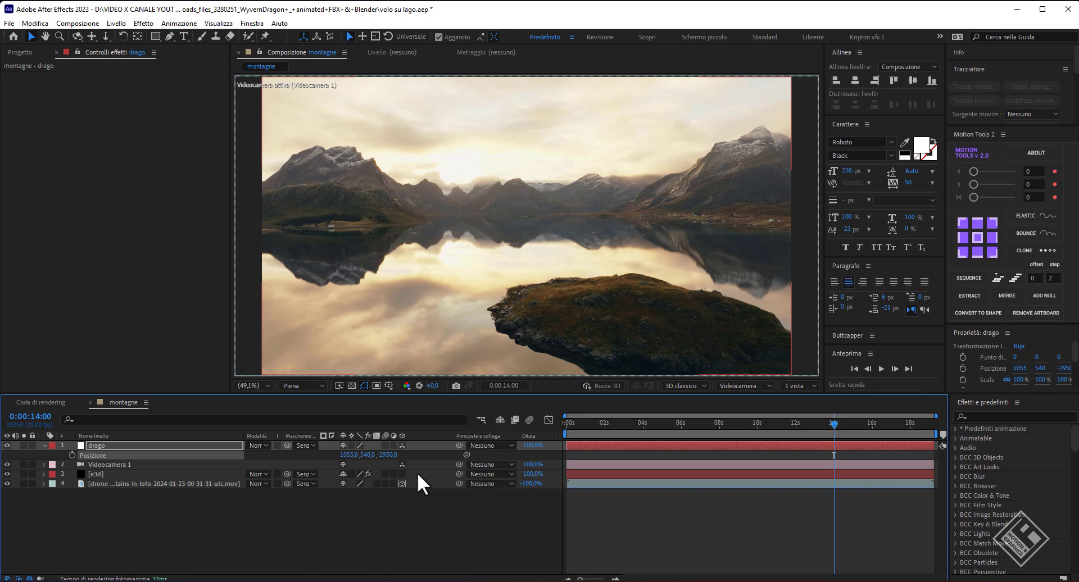
click(72, 455)
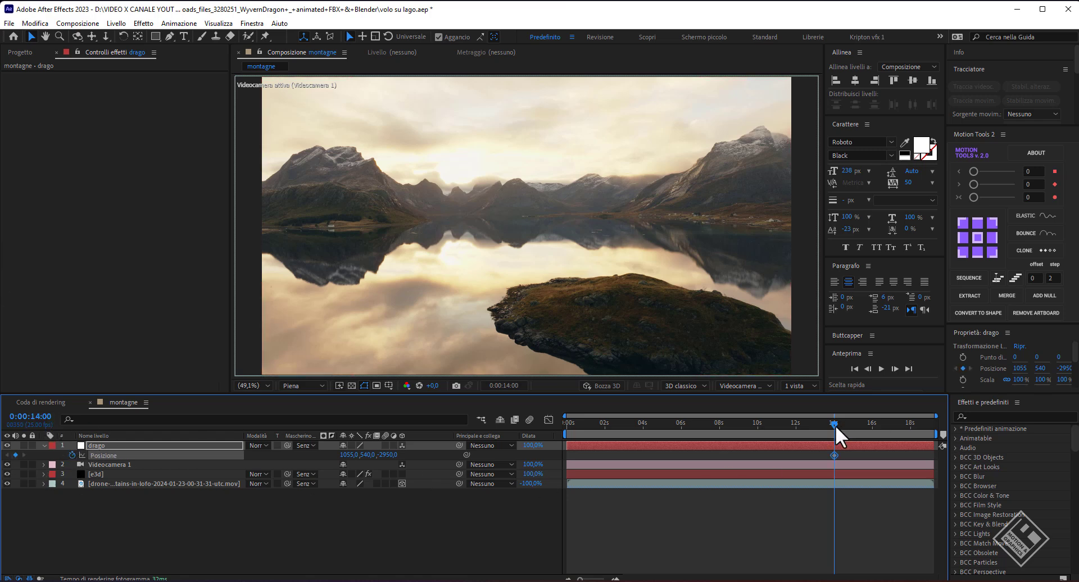
- At 0s, set the drago position to -945, -250, 16475, then deselect the layer
drag(834, 425, 456, 419)
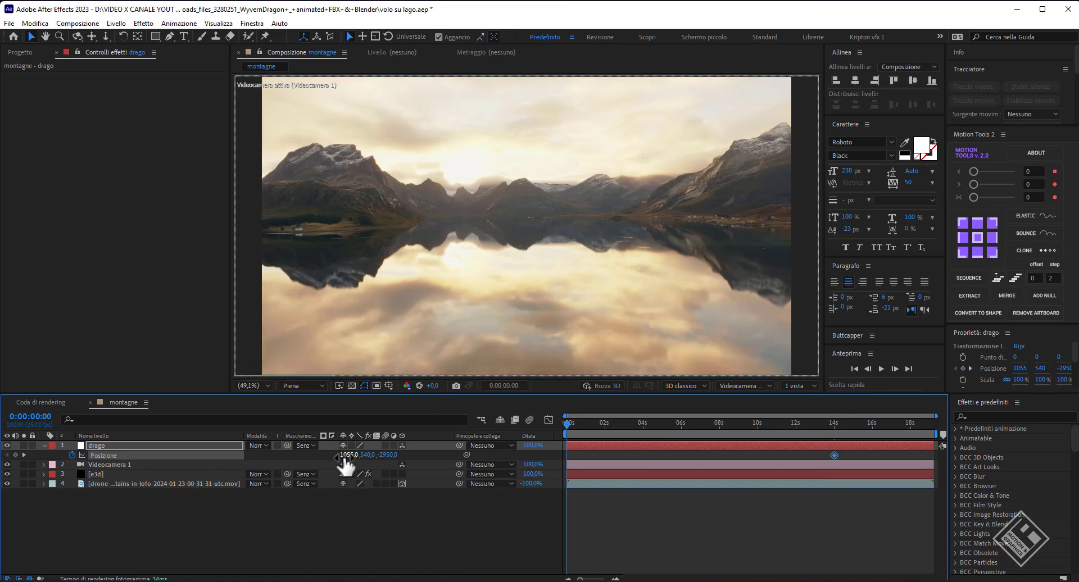
click(349, 455)
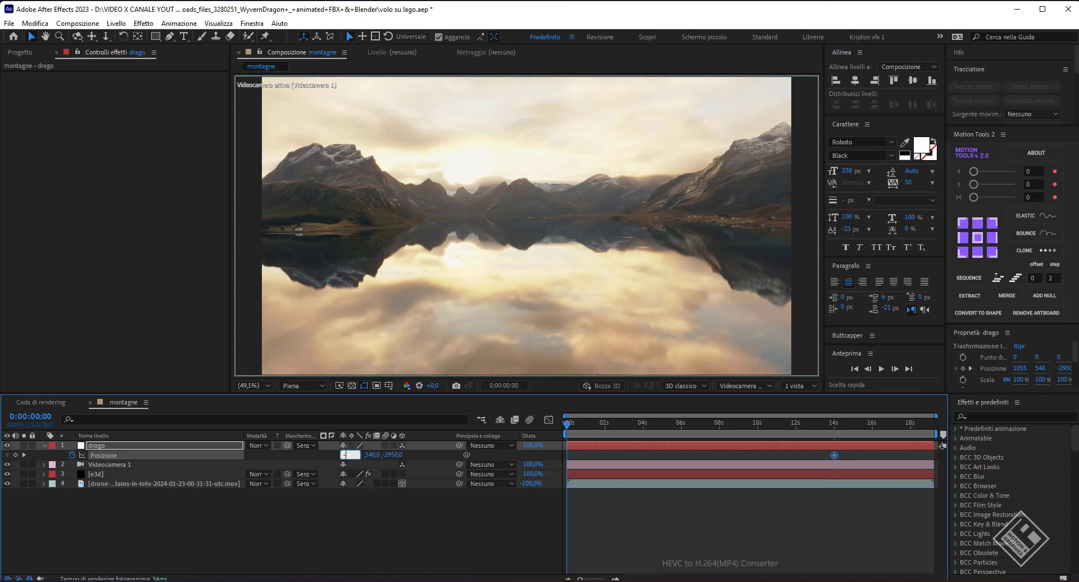
text(-945)
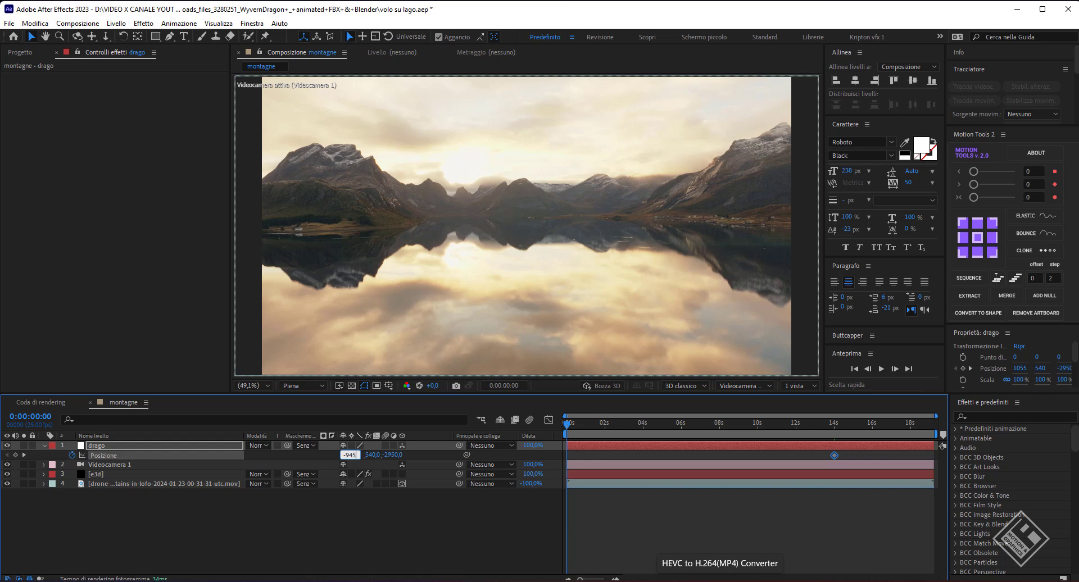
key(Tab)
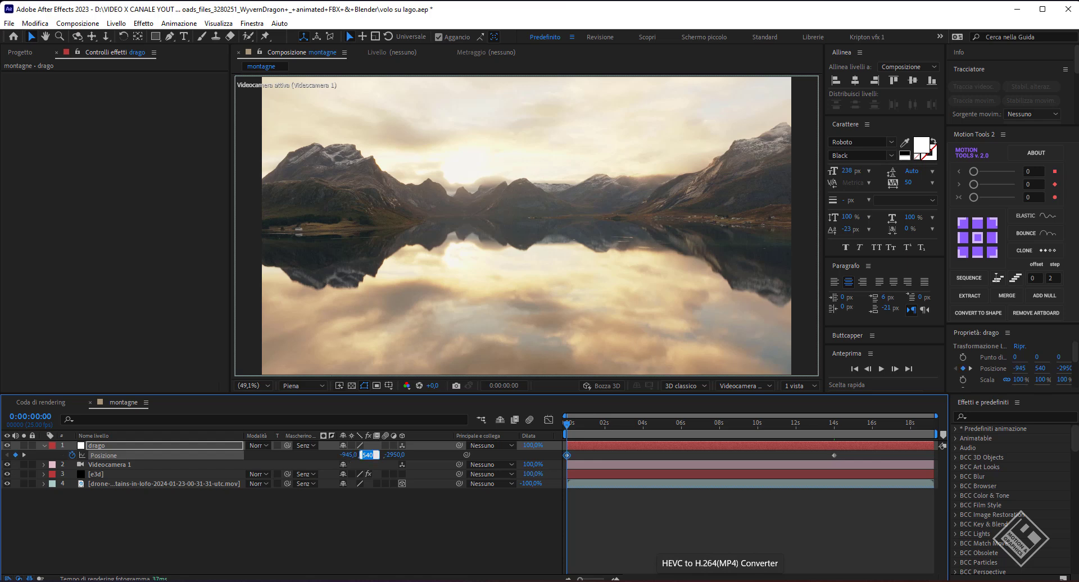
text(-2)
key(Tab)
text(1647)
text(5)
key(Return)
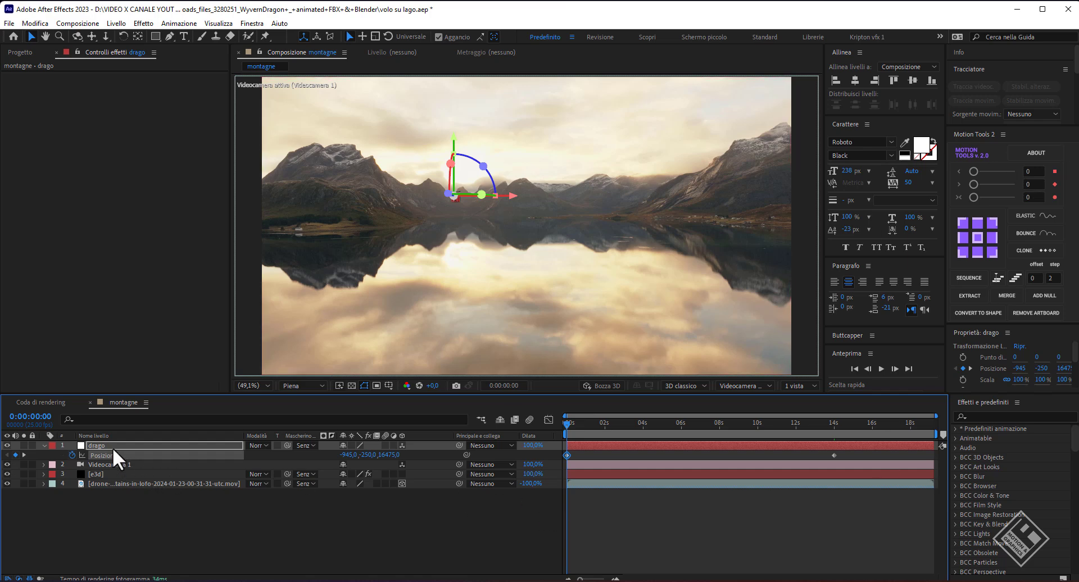
click(516, 528)
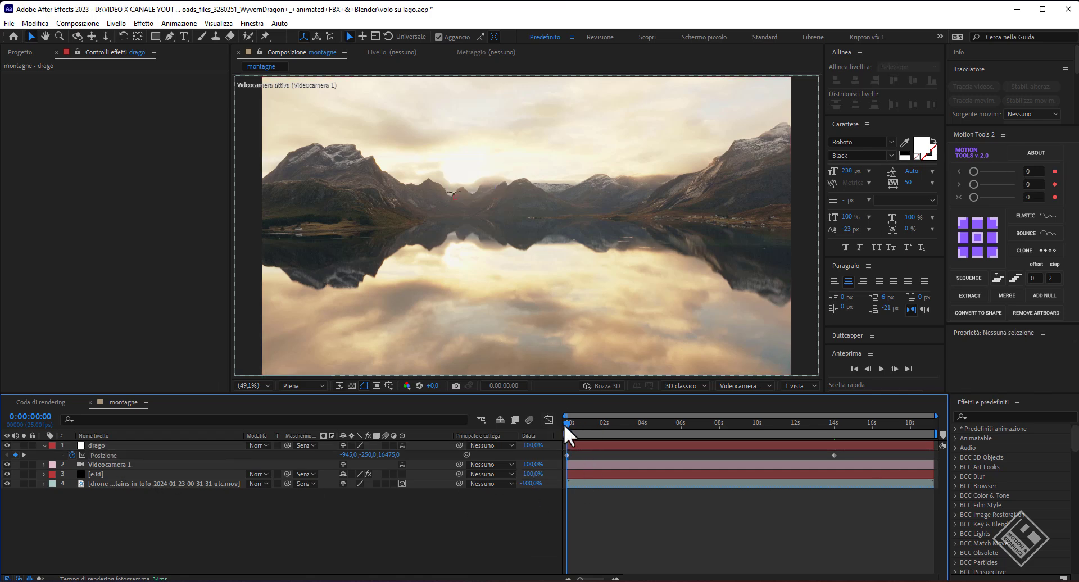
- Preview the flight and move the 14-second position keyframe to about 13 seconds
drag(564, 423, 780, 433)
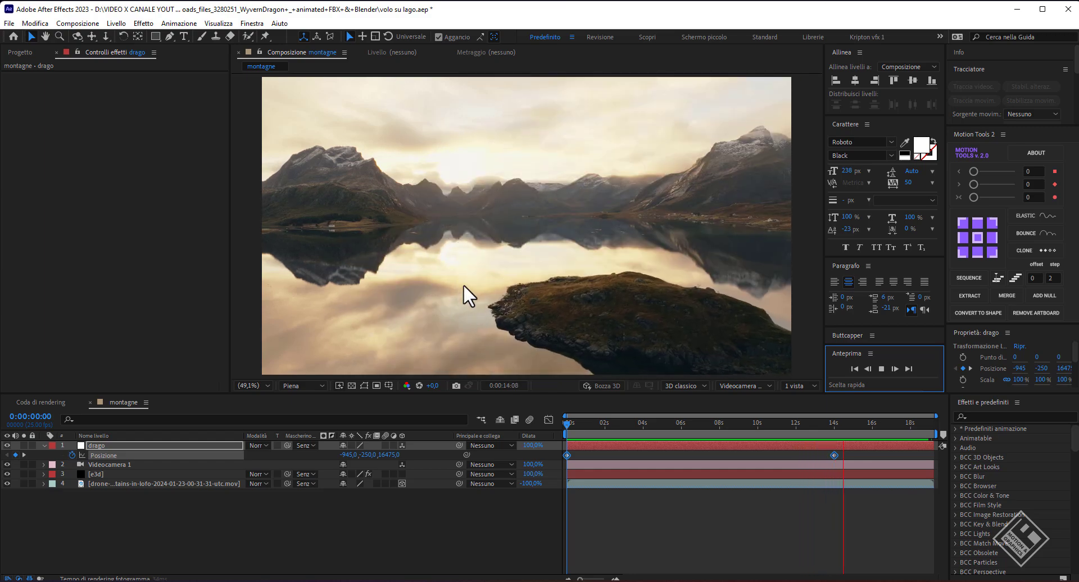
click(881, 370)
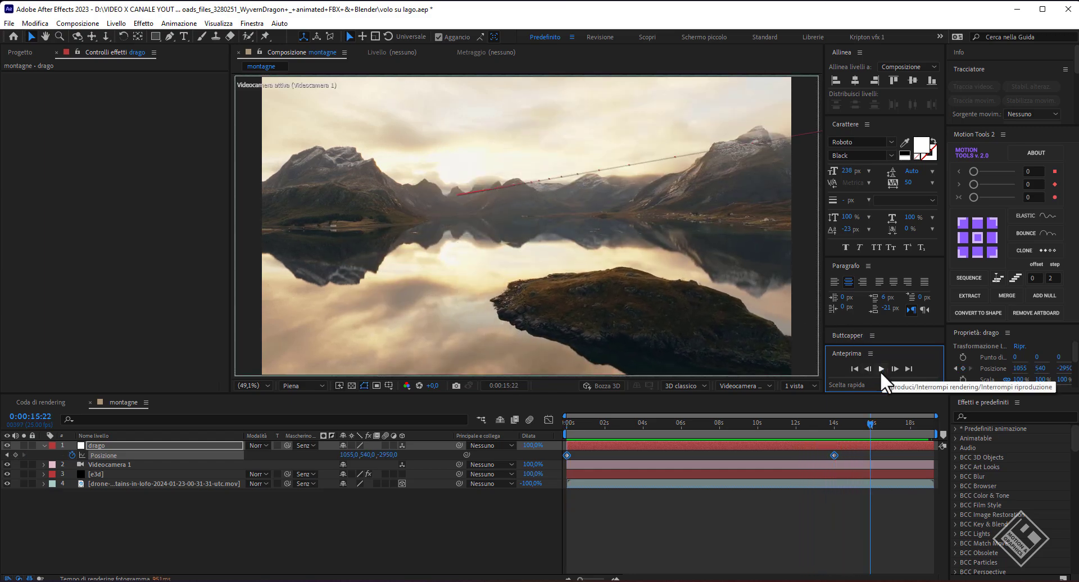
drag(868, 424, 815, 433)
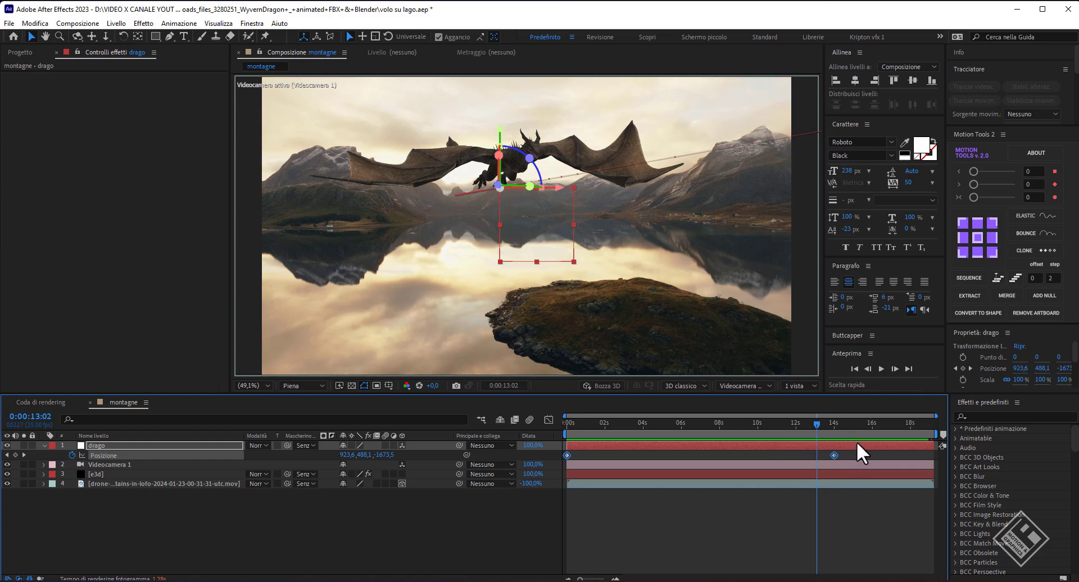
mouse_move(834, 455)
mouse_down()
mouse_move(632, 427)
mouse_move(798, 452)
mouse_up()
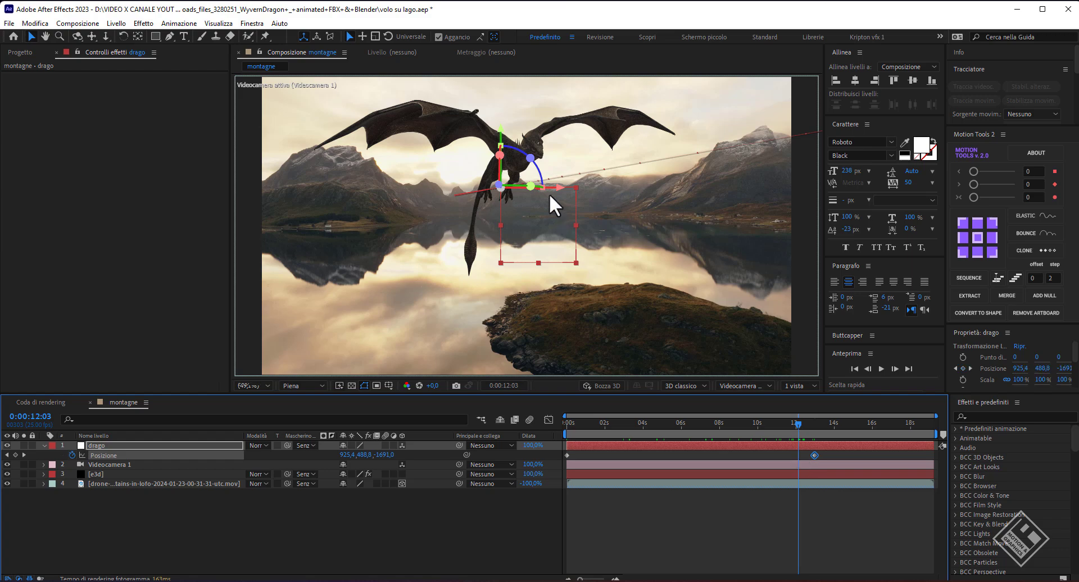
- Zoom the viewer to 100% and pan to the dragon's wings and body
key(slash)
drag(543, 187, 575, 313)
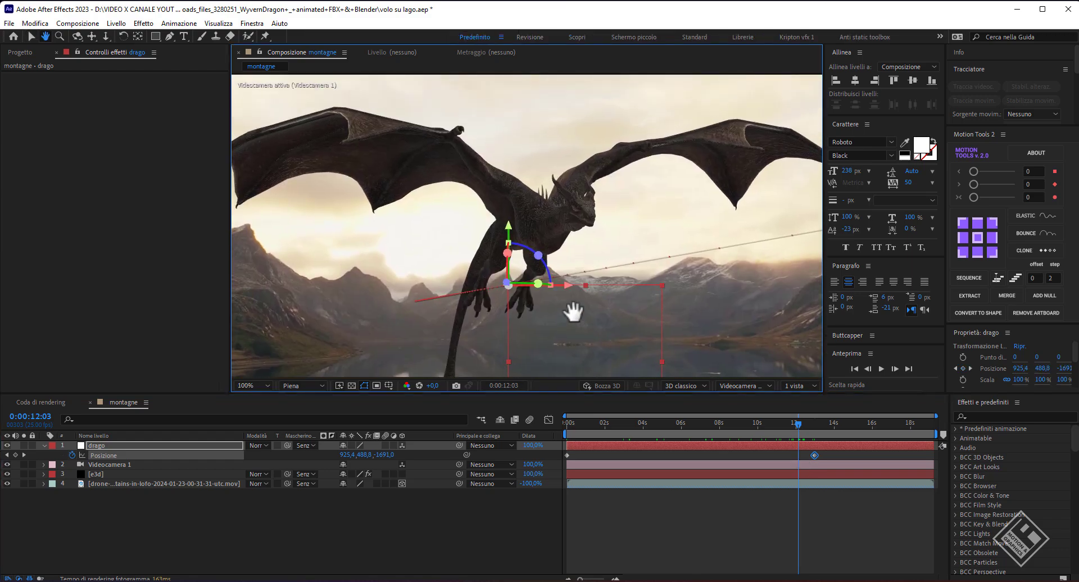
key(v)
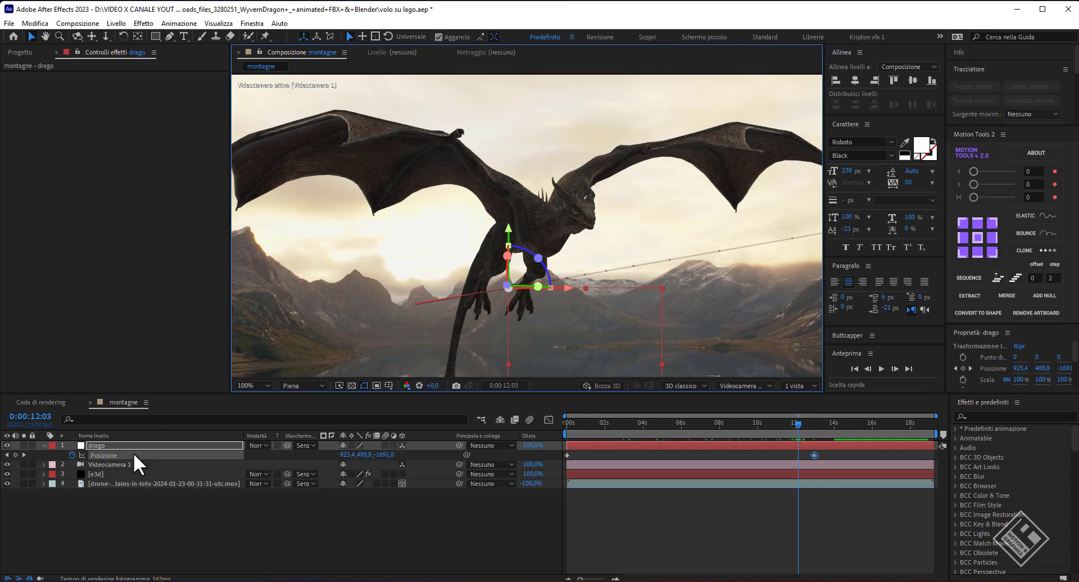
- Set the e3d layer's Physical Environment Override Layer to the drone lake footage
click(97, 474)
scroll(32, 343, down, 1)
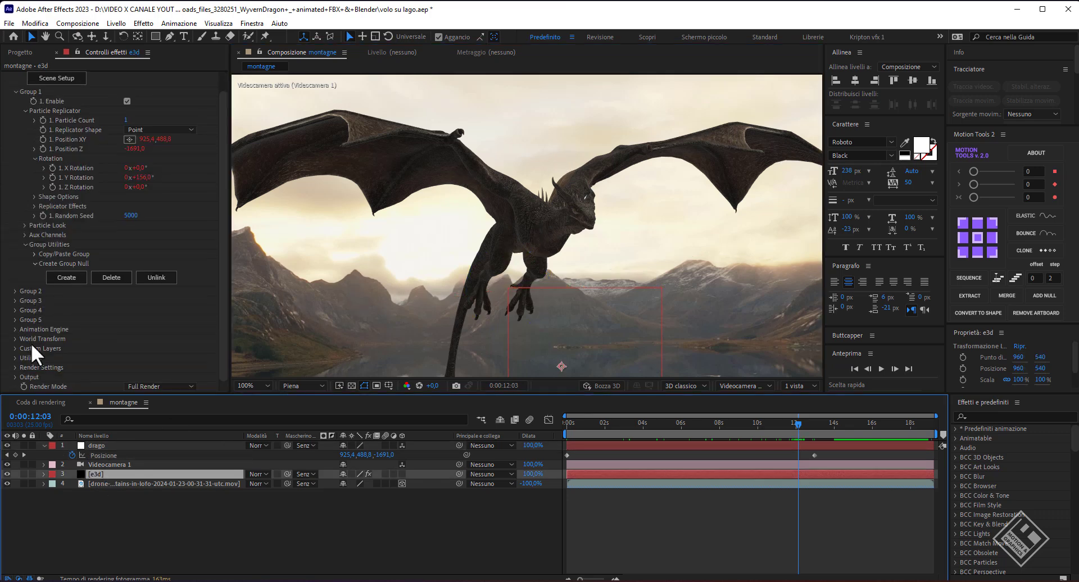
click(15, 367)
scroll(16, 364, down, 4)
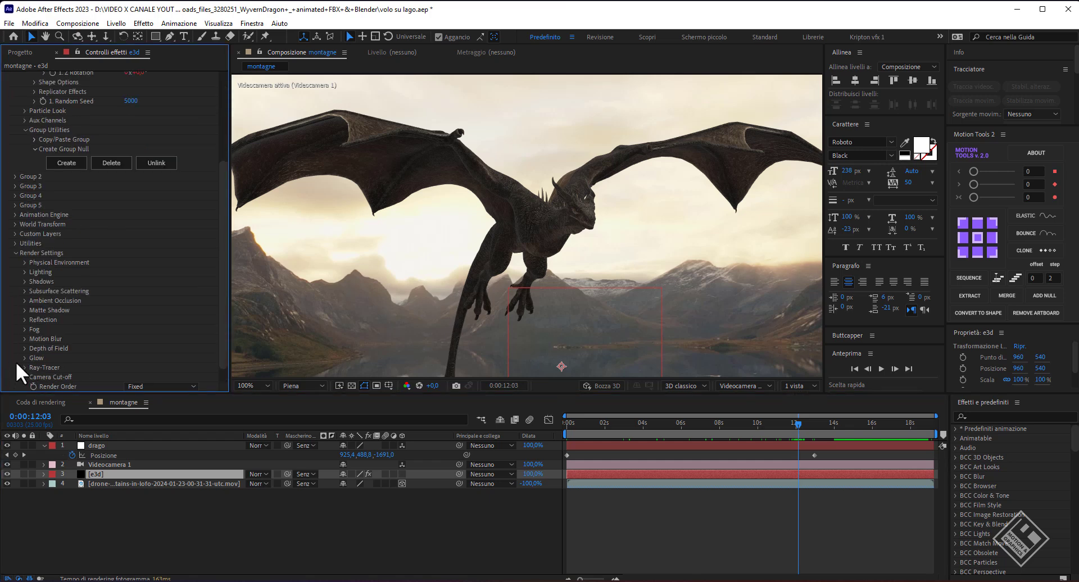
click(25, 263)
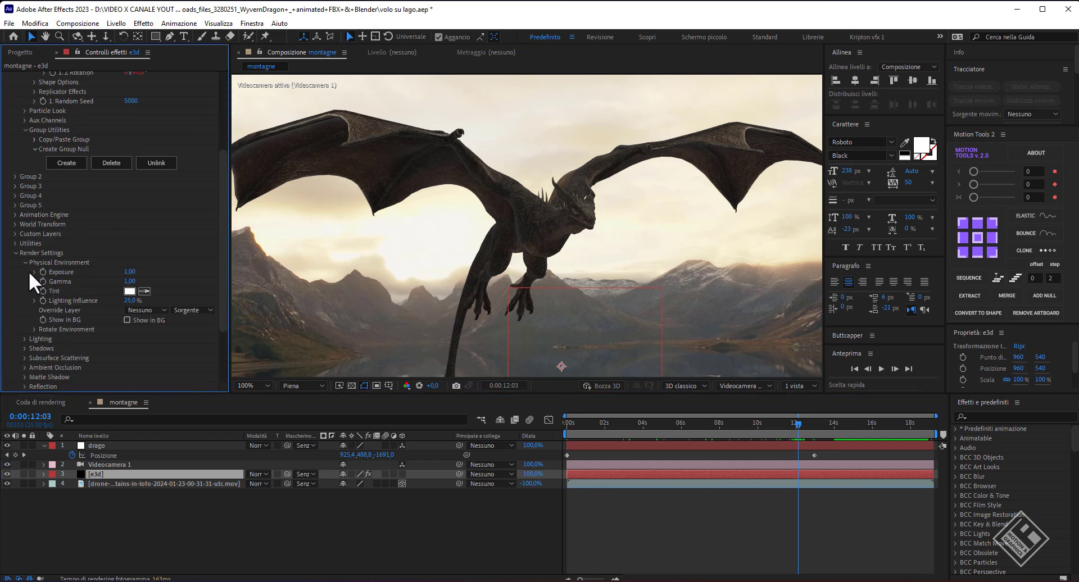
click(161, 308)
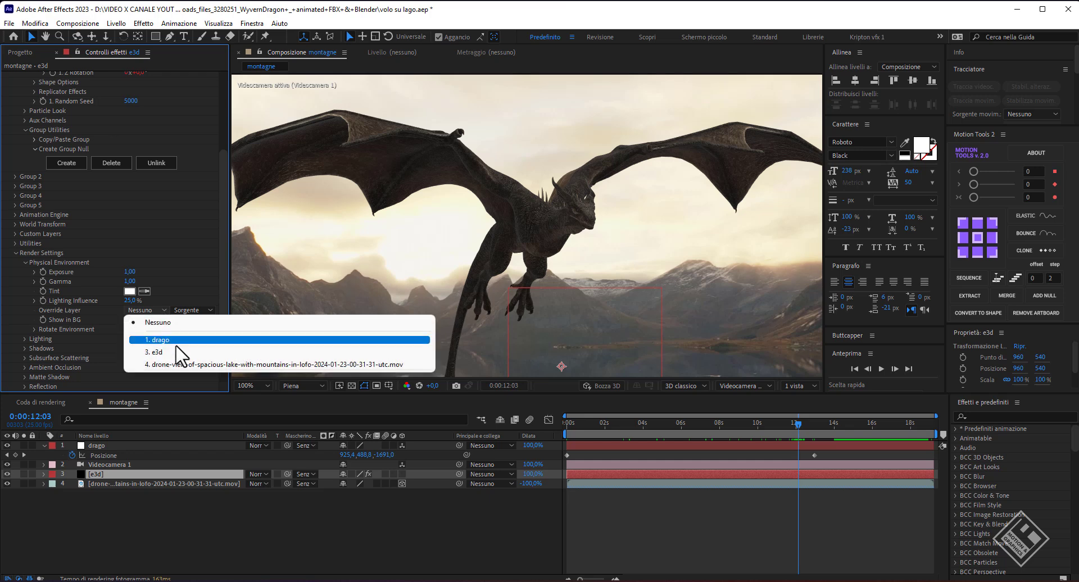
click(176, 364)
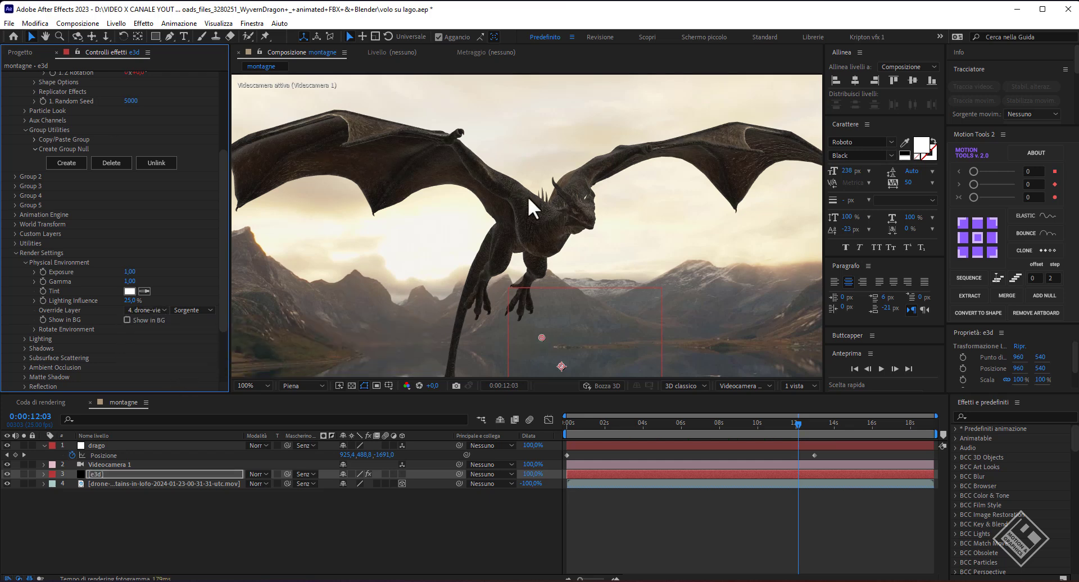
click(161, 308)
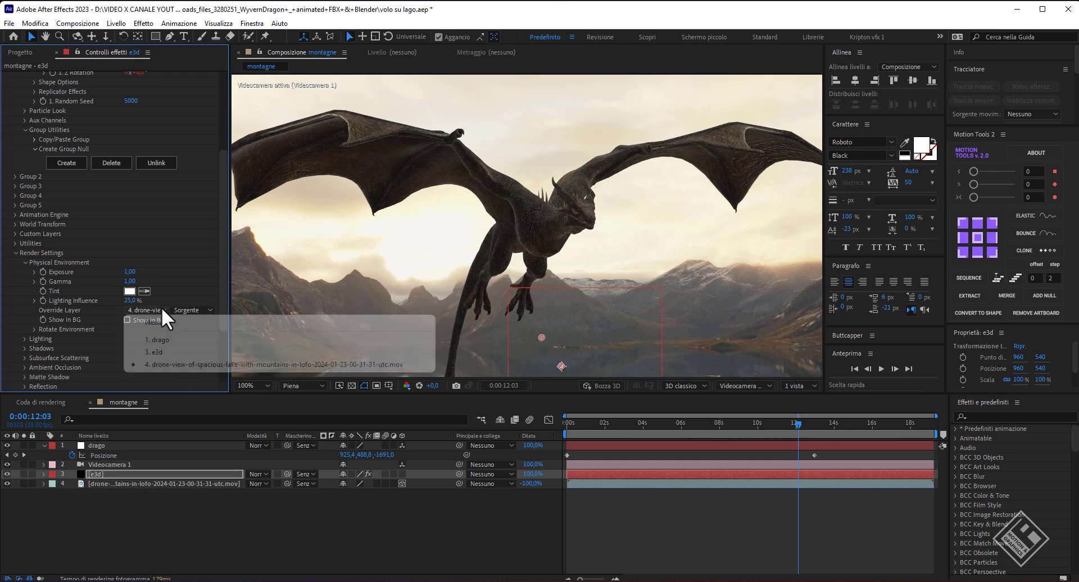
click(163, 321)
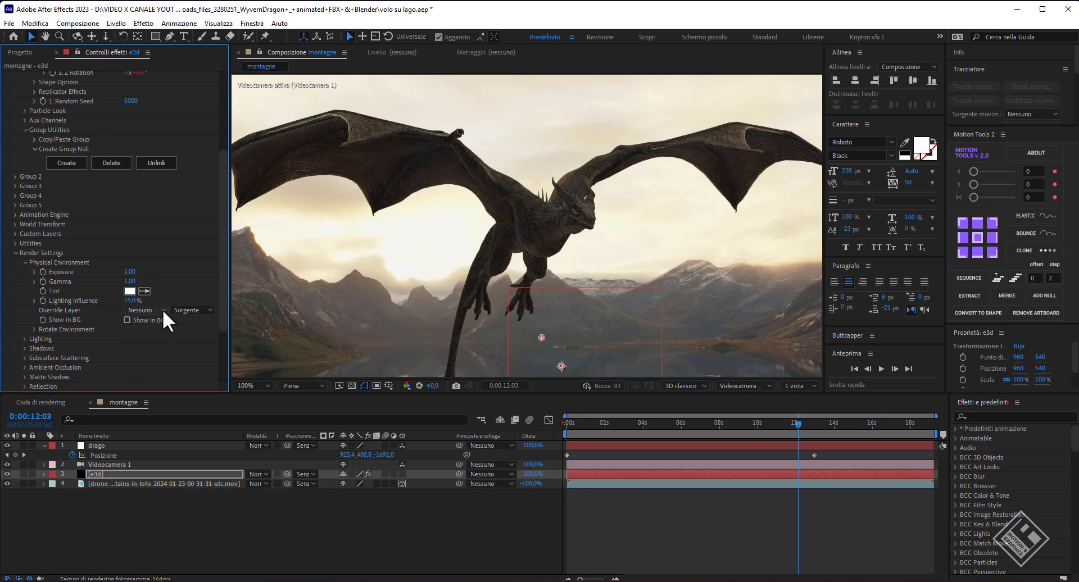
click(163, 310)
click(167, 365)
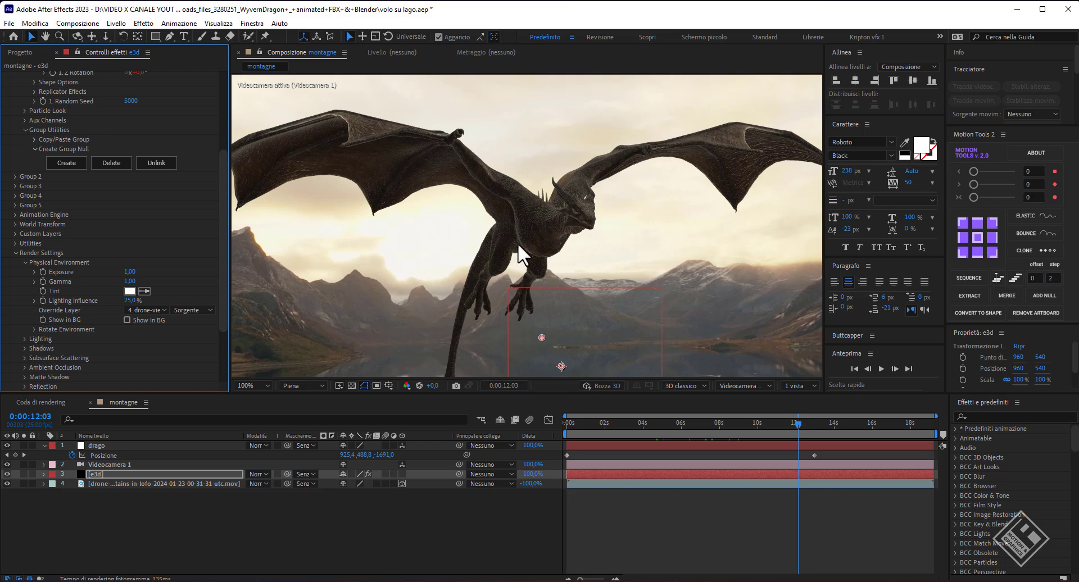
- Step forward one frame to 12:04, inspect the dragon at 50%, then fit the frame
scroll(531, 252, down, 2)
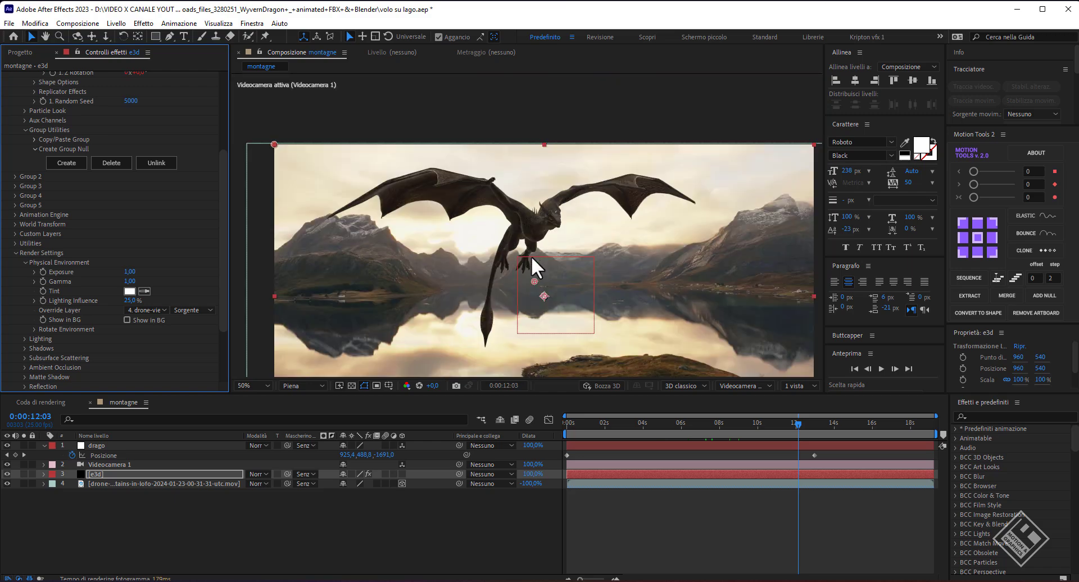
key(shift+slash)
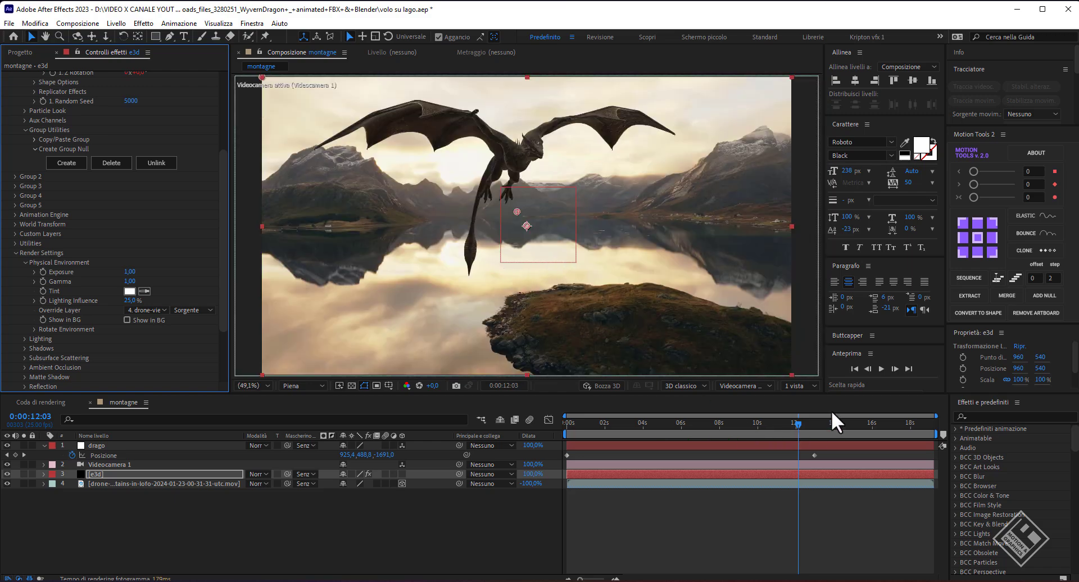
click(797, 423)
drag(797, 423, 798, 423)
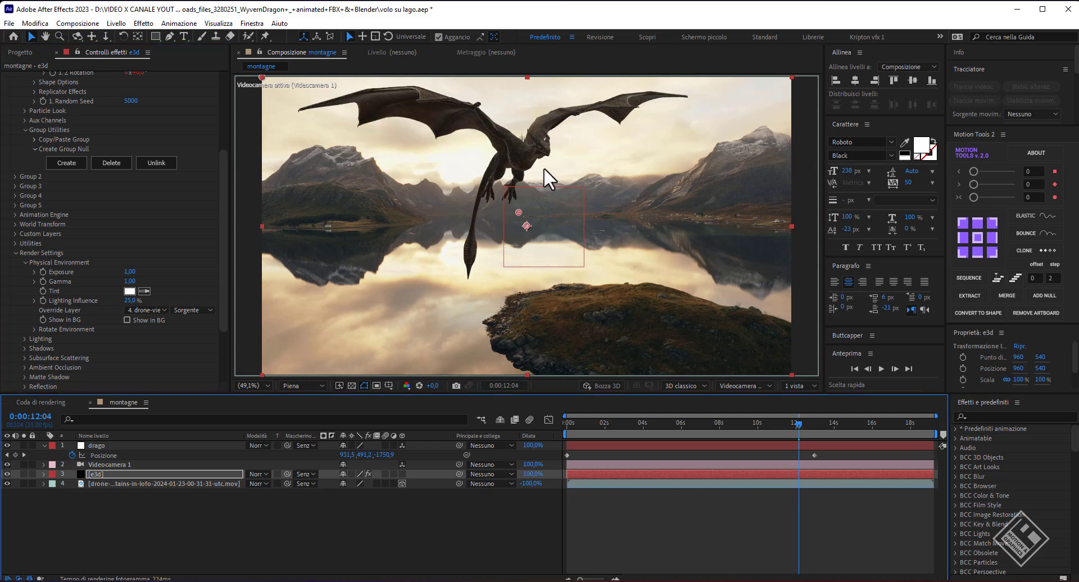
key(period)
key(h)
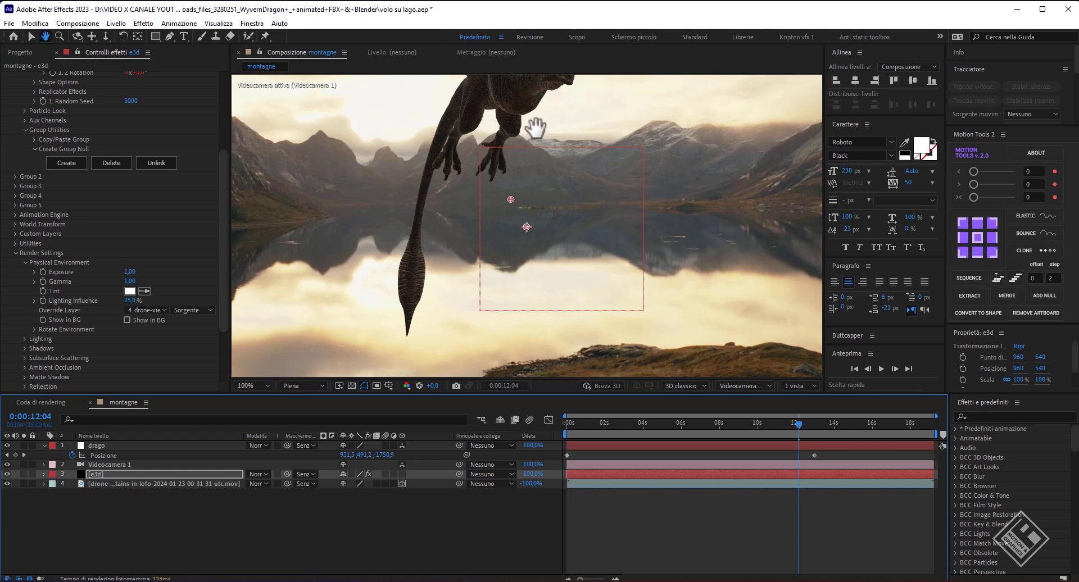
drag(535, 125, 560, 308)
scroll(559, 308, down, 2)
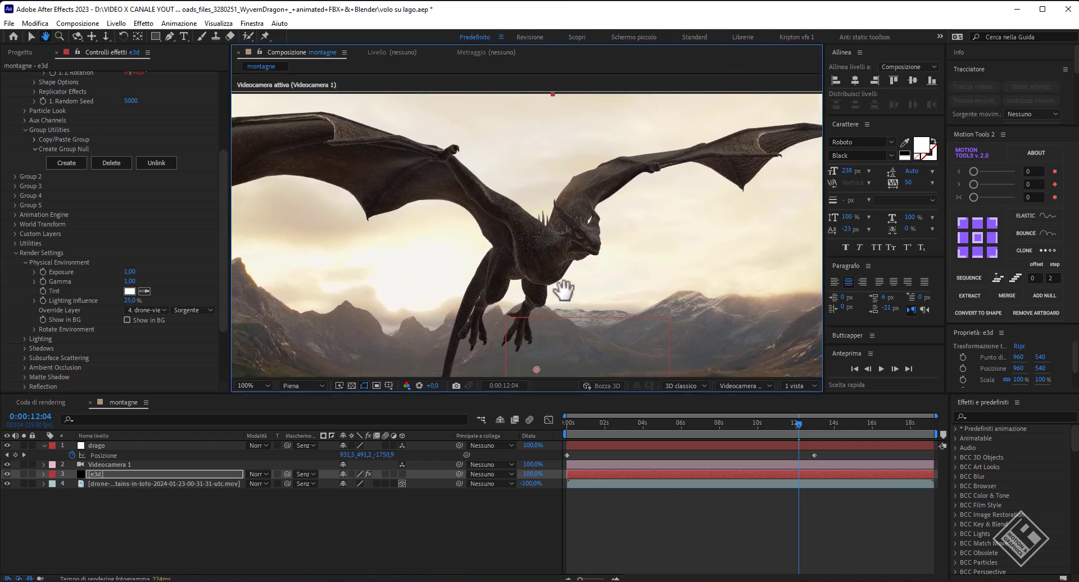
key(v)
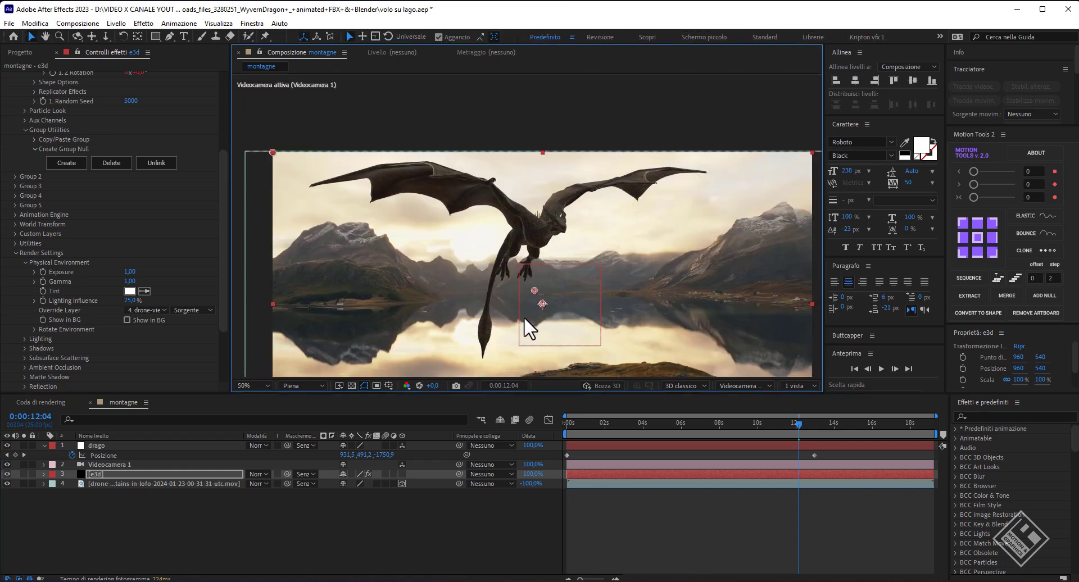
key(shift+slash)
- Add a new parallel light layer to the composition
right_click(223, 530)
mouse_move(308, 392)
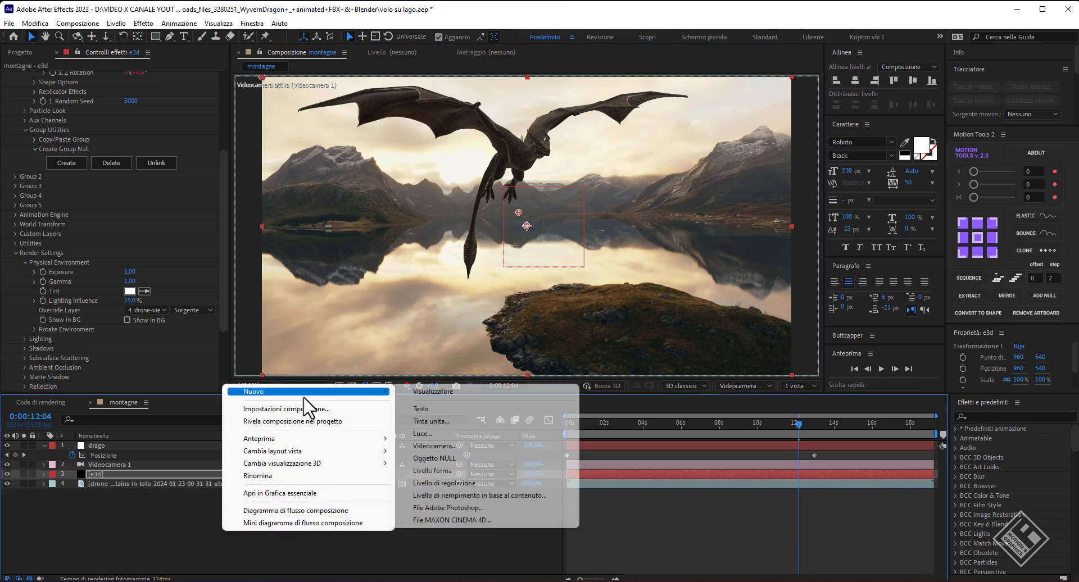
click(443, 435)
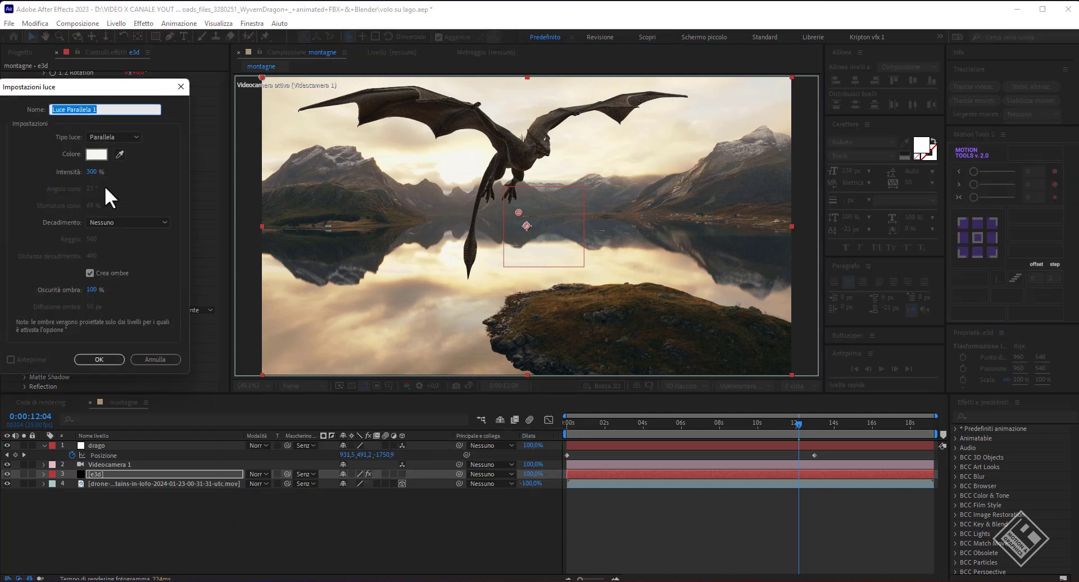
click(100, 360)
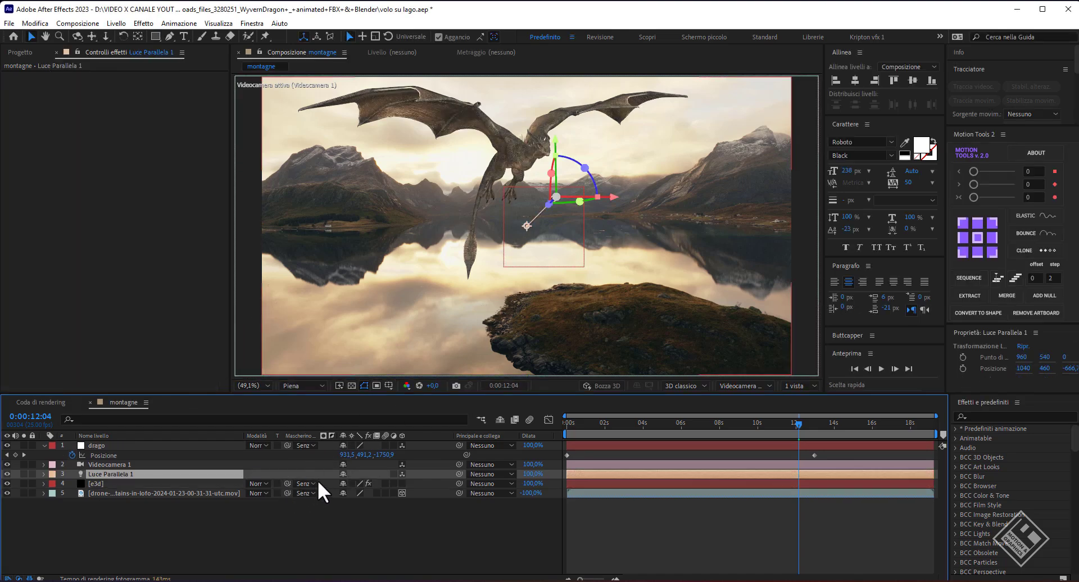
- Position the parallel light at 486, -3660, 1453
key(p)
click(369, 483)
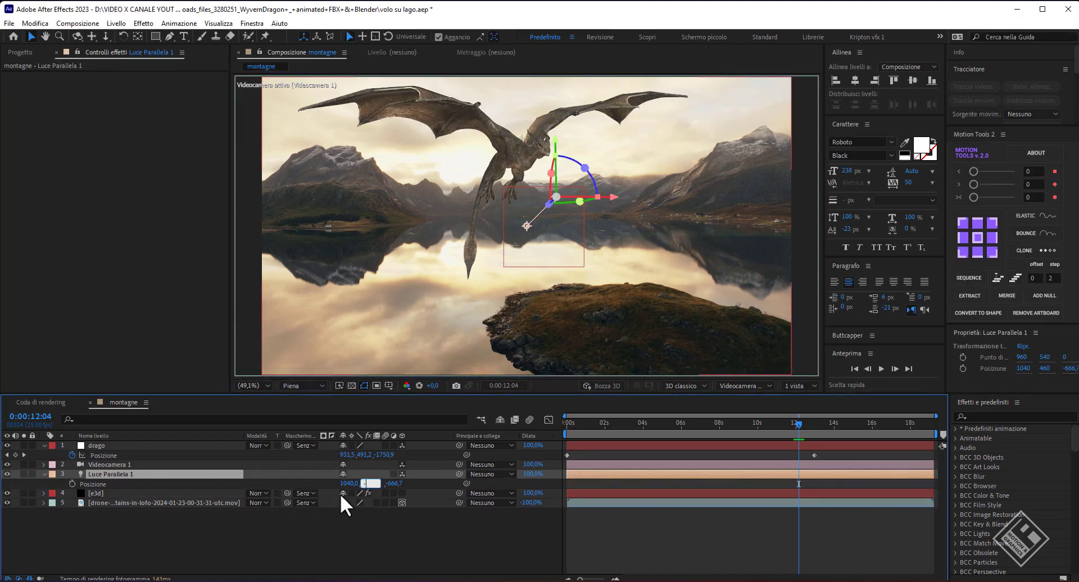
text(3660)
key(Tab)
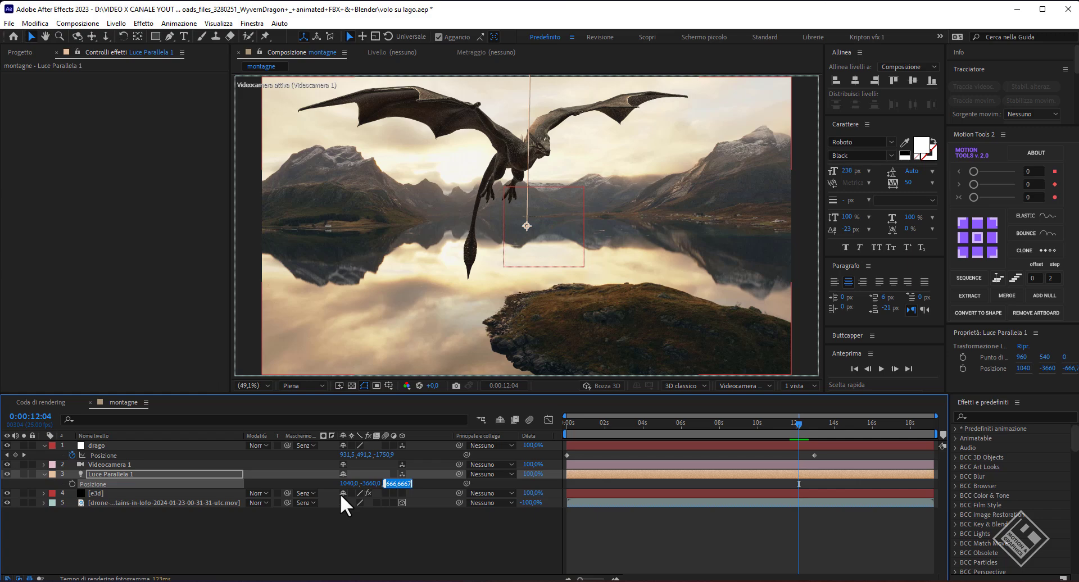
text(1)
text(453)
key(Return)
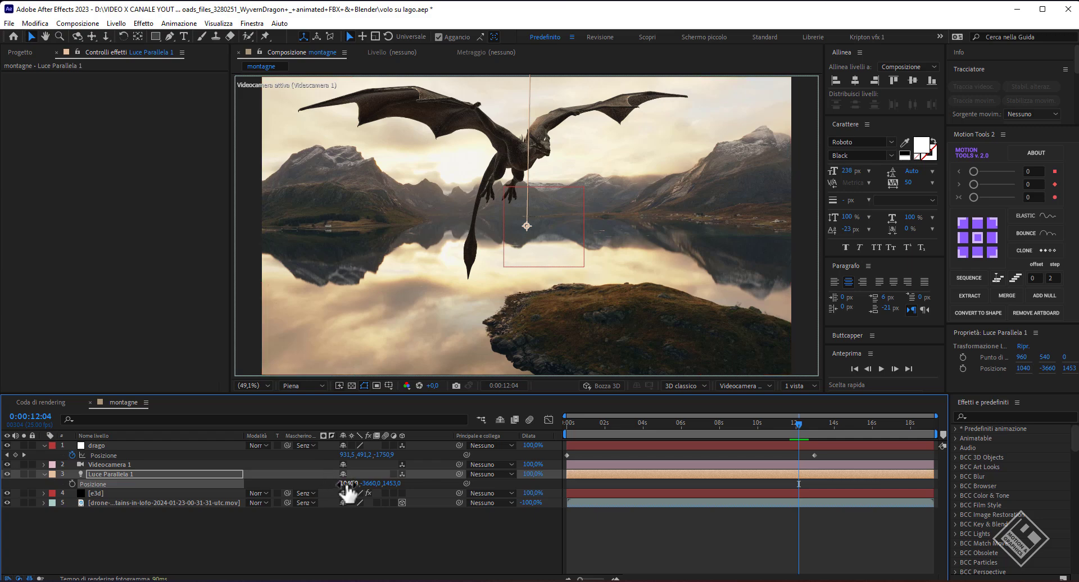
drag(346, 484, 38, 499)
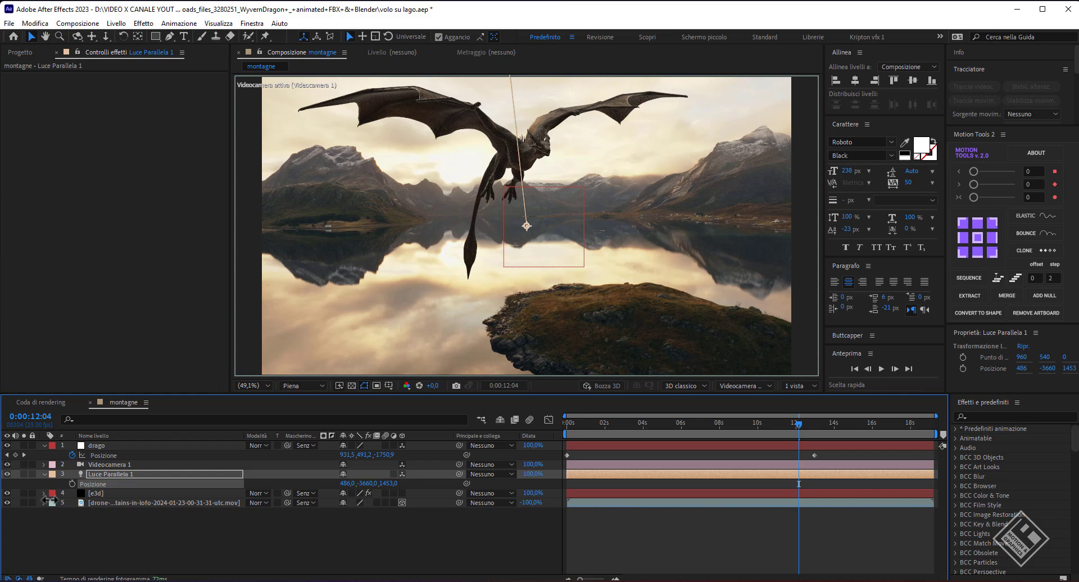
drag(38, 500, 49, 500)
- Raise the light's intensity to 206% and toggle its visibility to compare the lighting
key(slash)
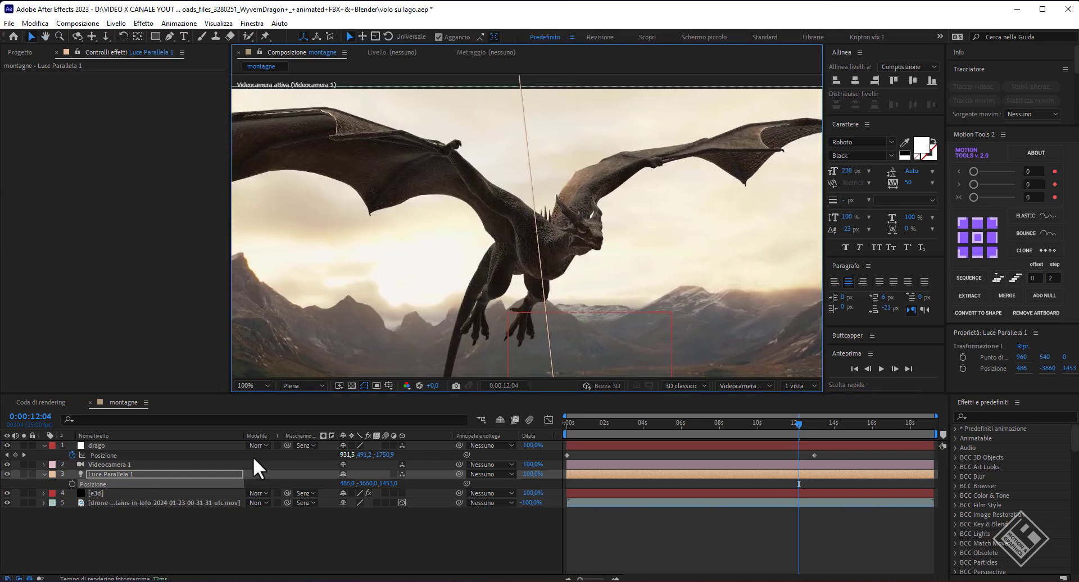
double_click(104, 474)
mouse_move(90, 172)
mouse_down()
mouse_move(39, 176)
mouse_move(103, 182)
mouse_up()
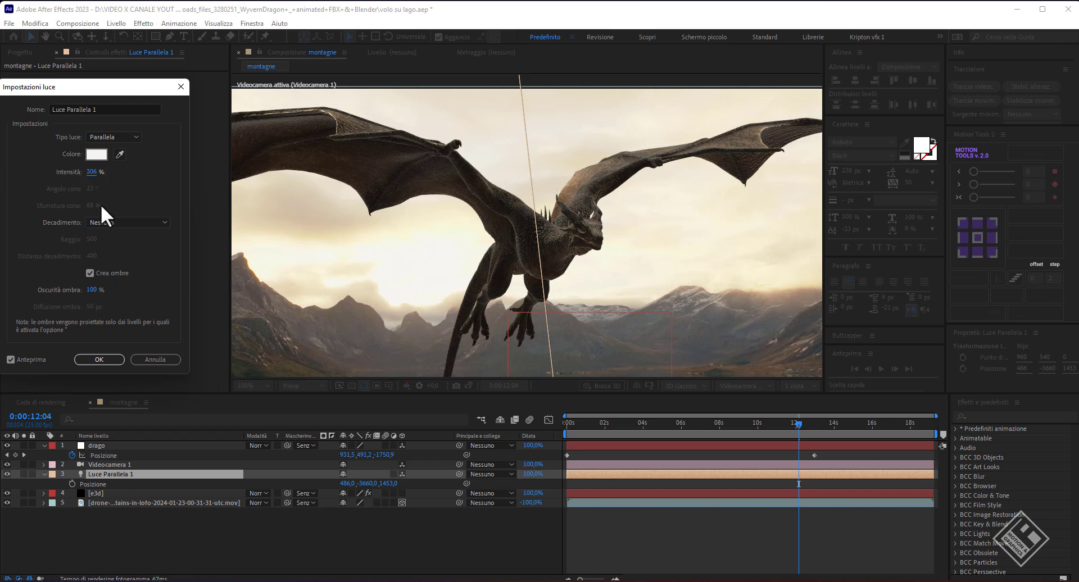
click(99, 359)
click(8, 473)
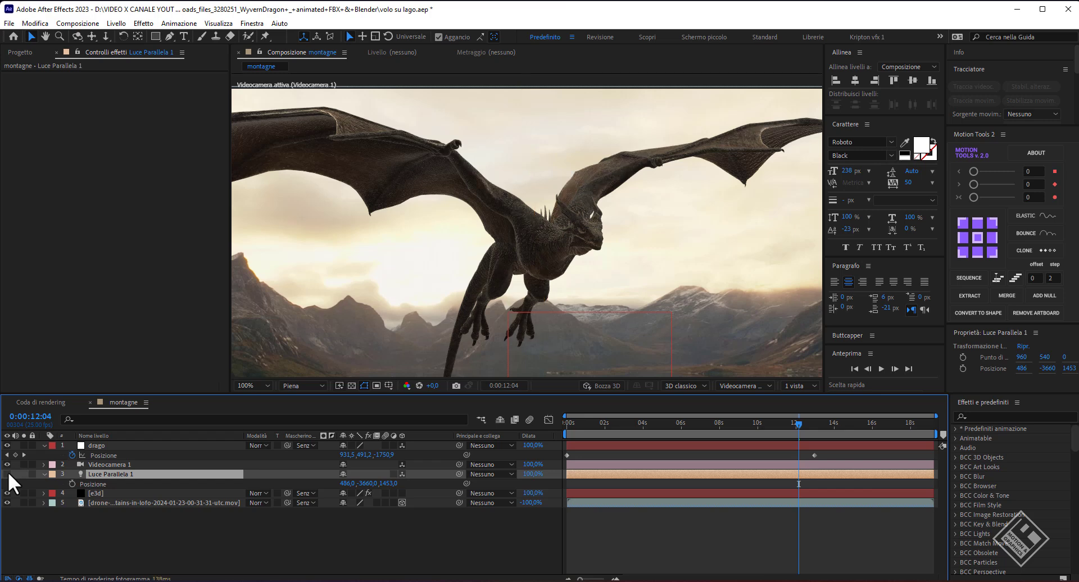
click(8, 474)
click(8, 474)
click(8, 474)
- At 10:11, disable Group 1 on the Element effect to hide the dragon, then open Scene Setup
key(shift+slash)
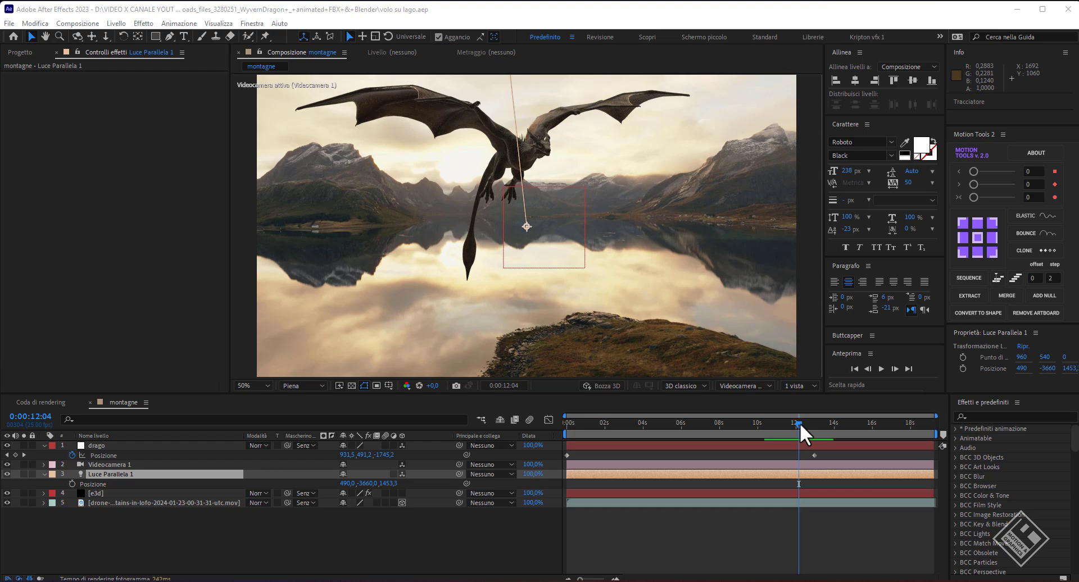
drag(800, 423, 766, 425)
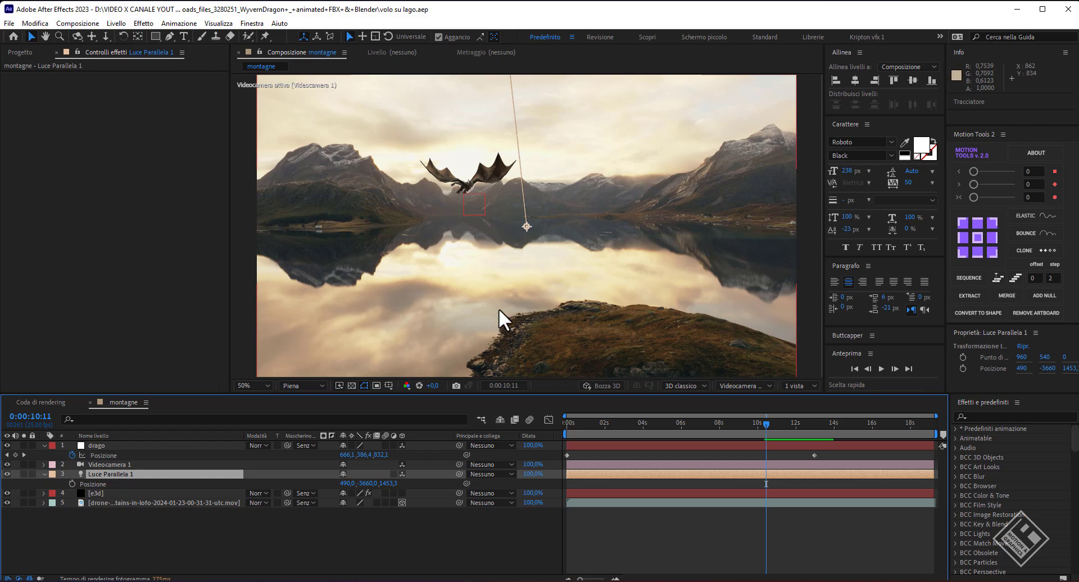
click(99, 493)
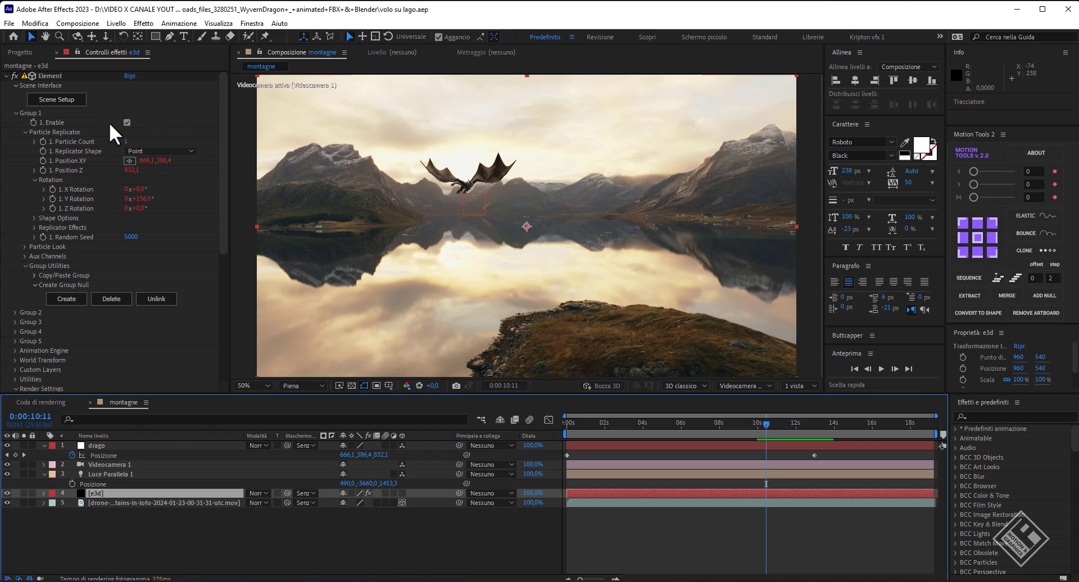
click(125, 122)
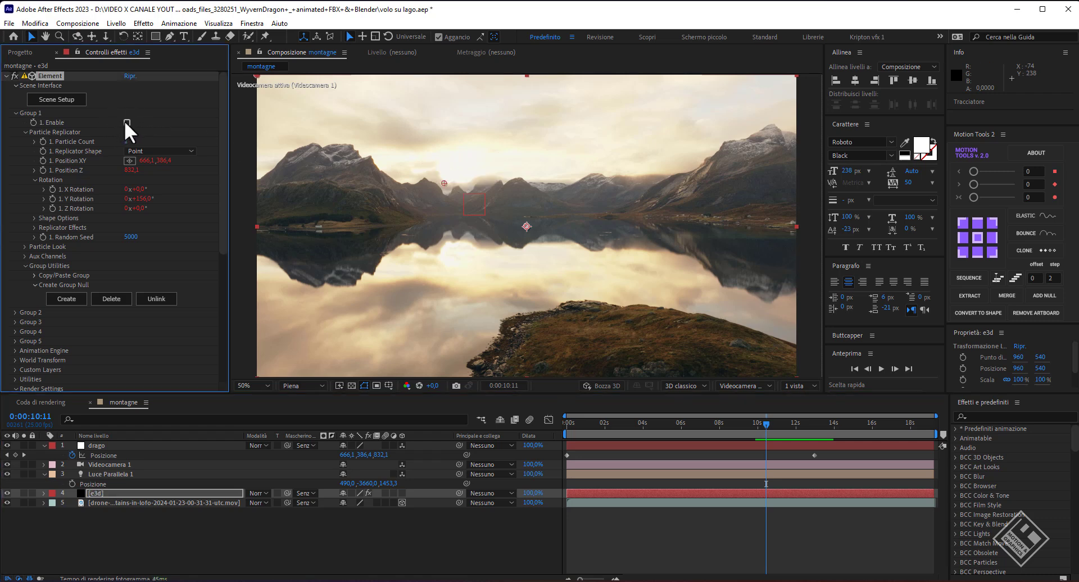
click(133, 107)
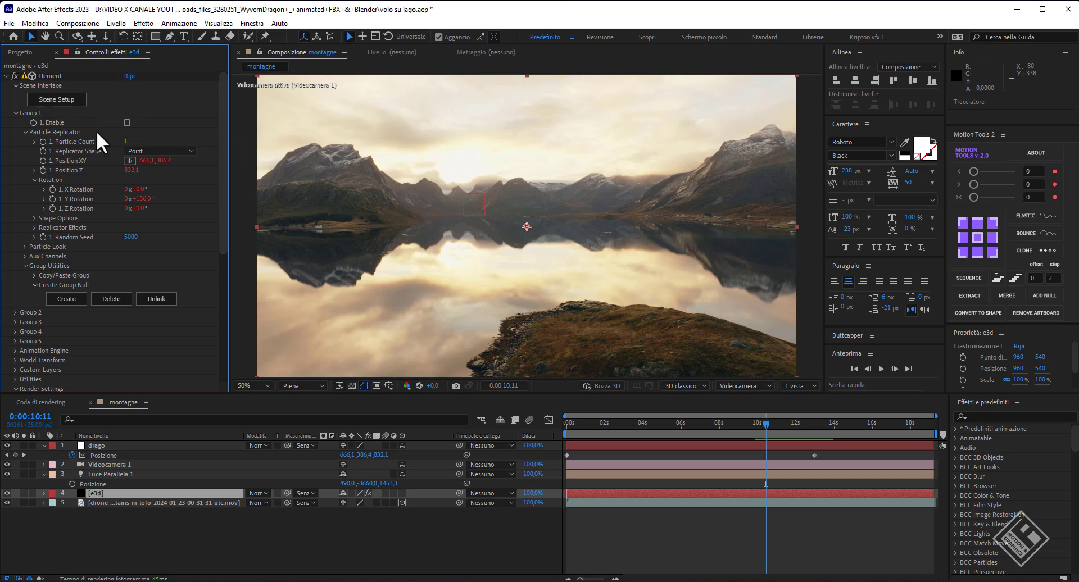
click(58, 104)
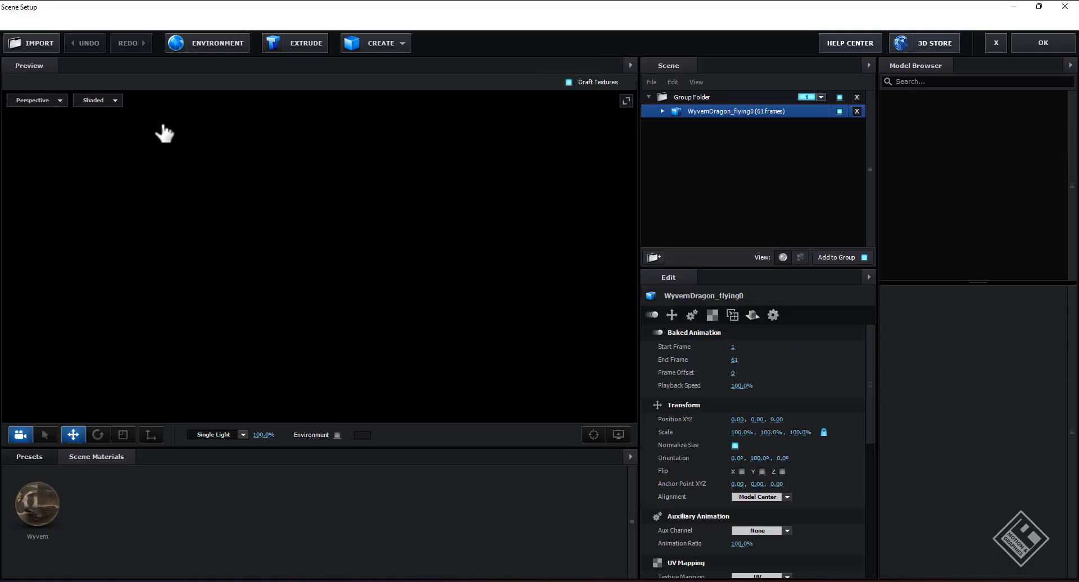
- Add a plane scaled to 10000% and lower it beneath the dragon
click(380, 42)
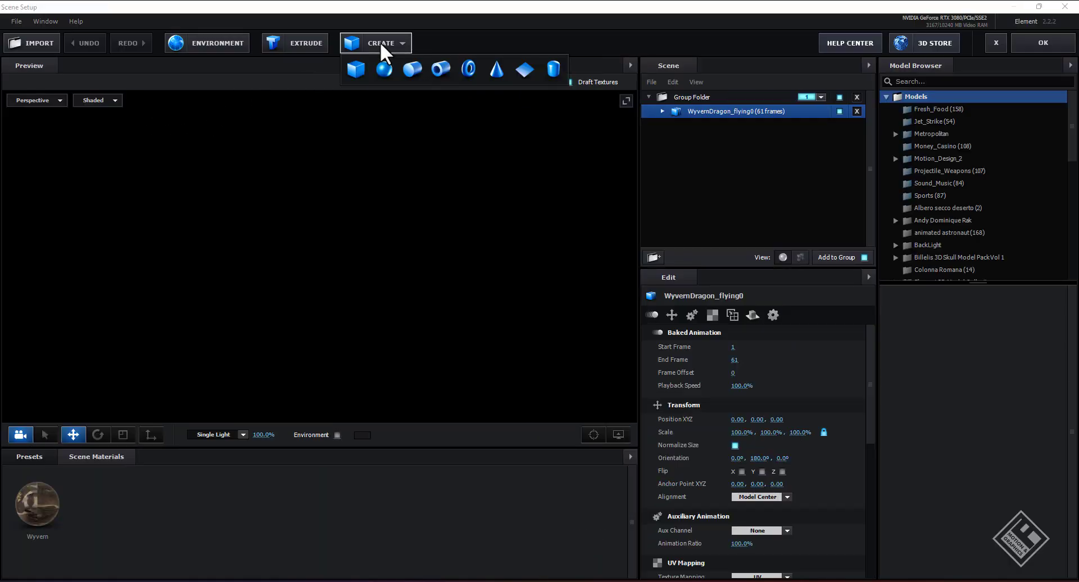
click(523, 72)
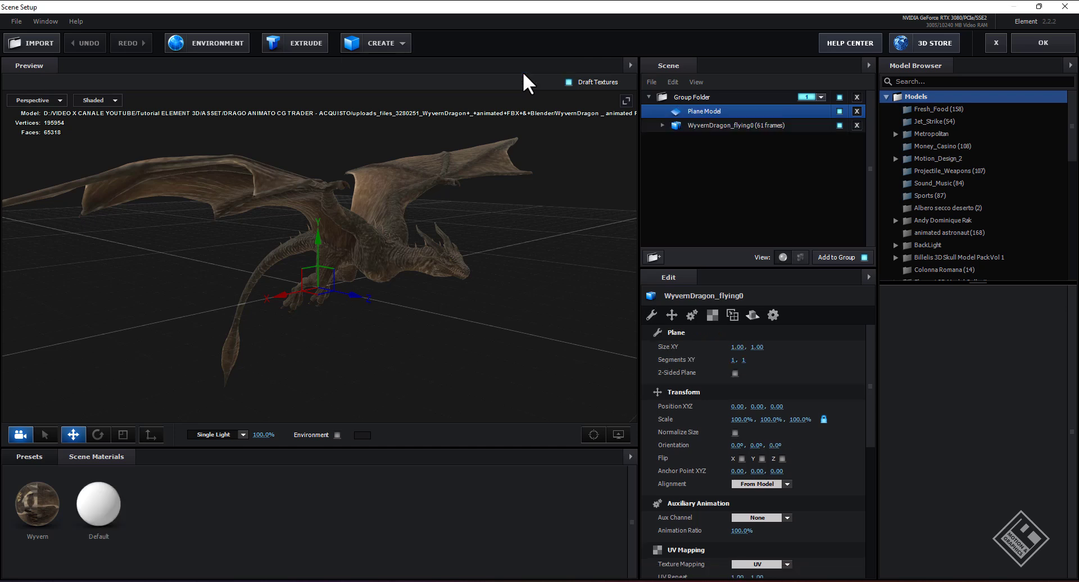
click(743, 420)
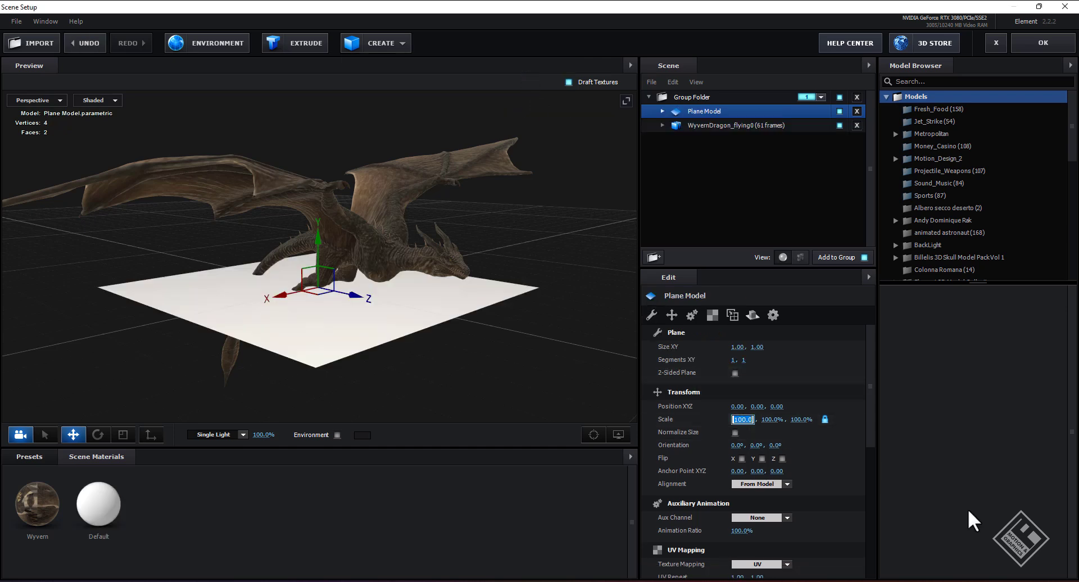
text(100)
key(Return)
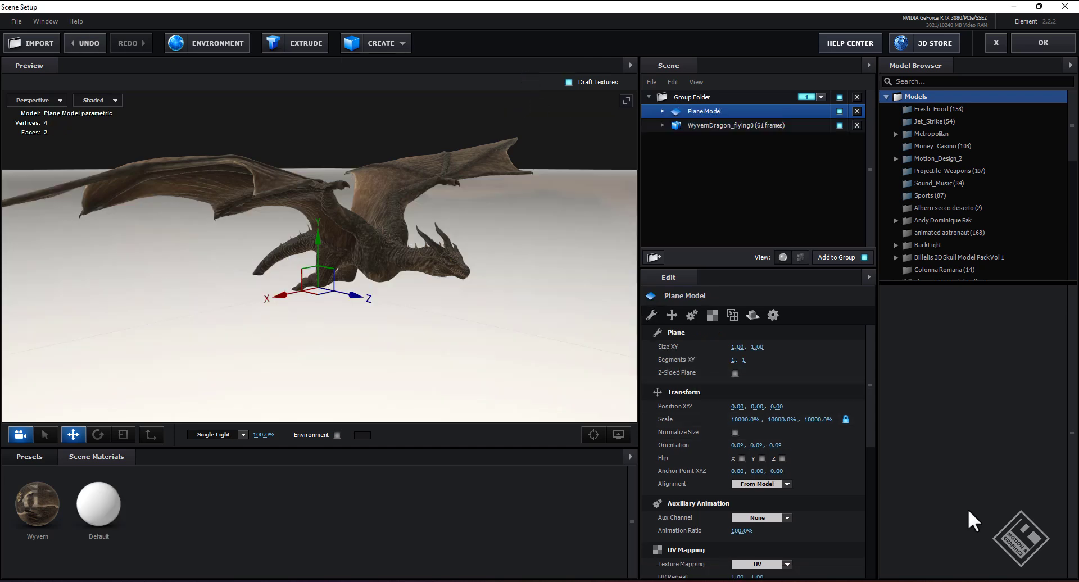
drag(318, 232, 313, 332)
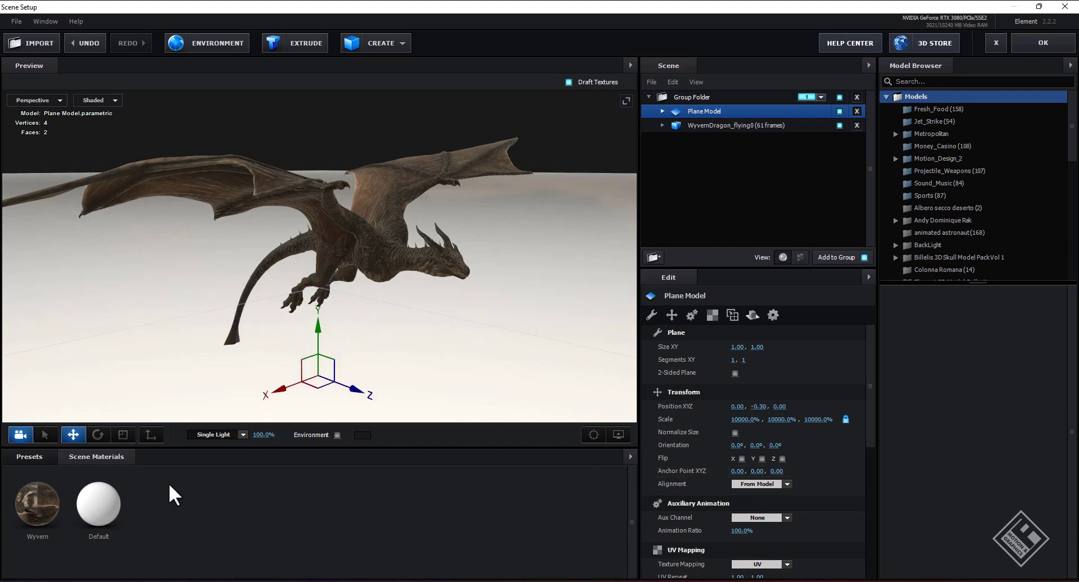
- Apply the Matte_Shadow Physical material to the plane and show its Advanced settings
click(29, 458)
click(49, 558)
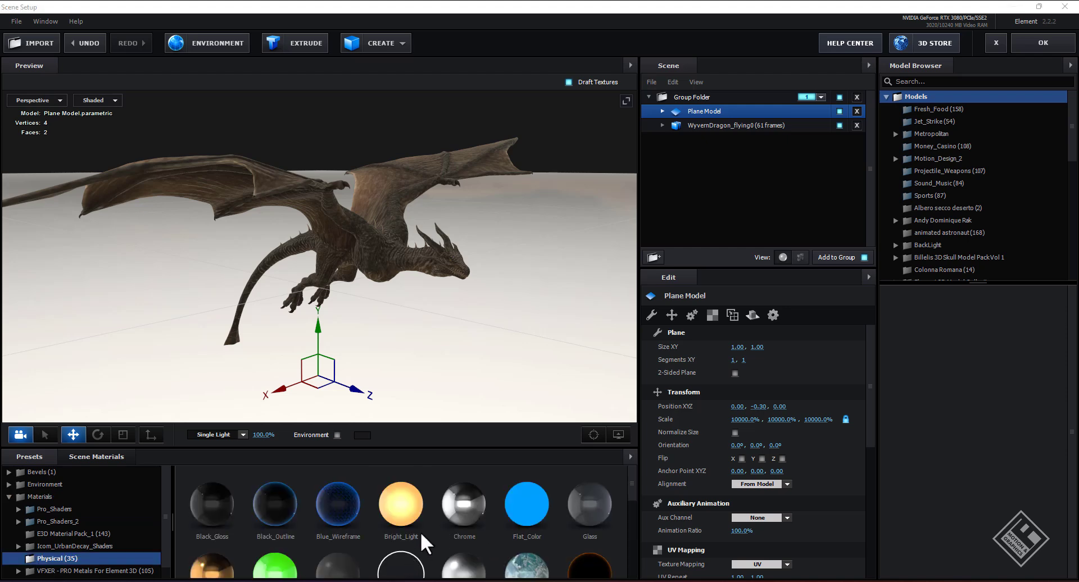
drag(446, 530, 494, 361)
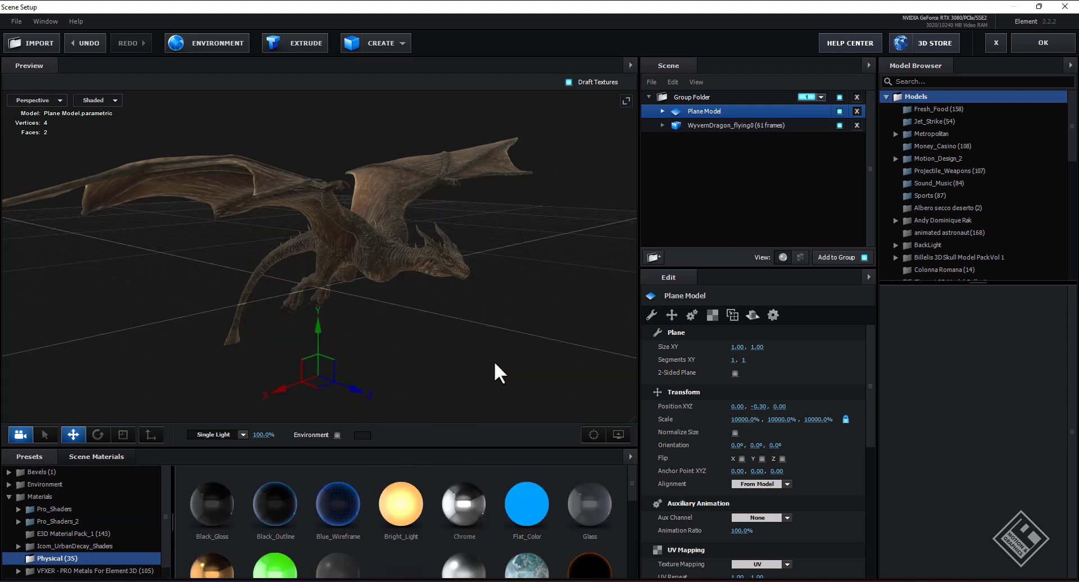
click(663, 111)
click(725, 126)
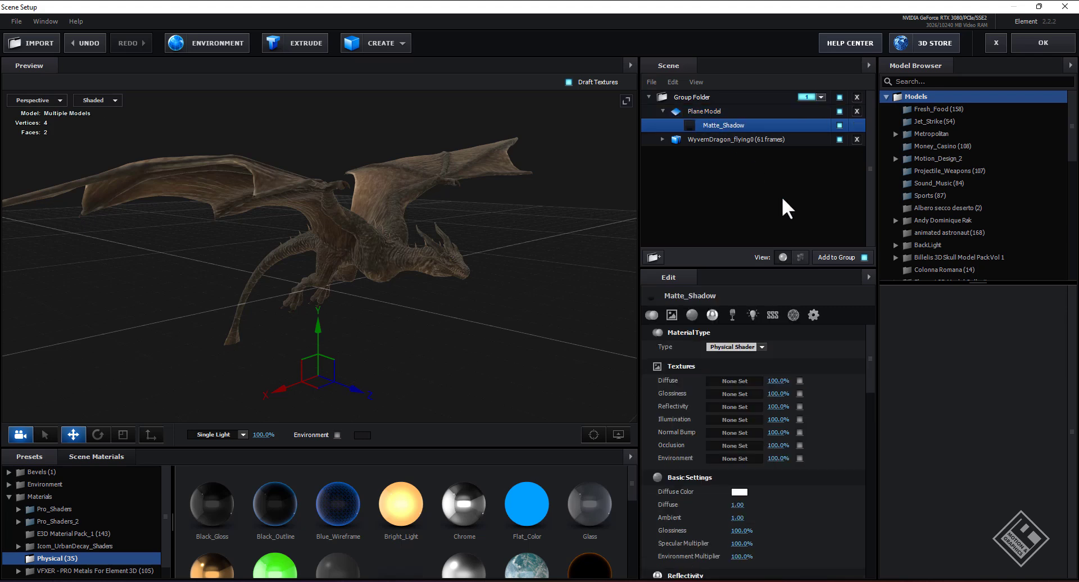
click(816, 315)
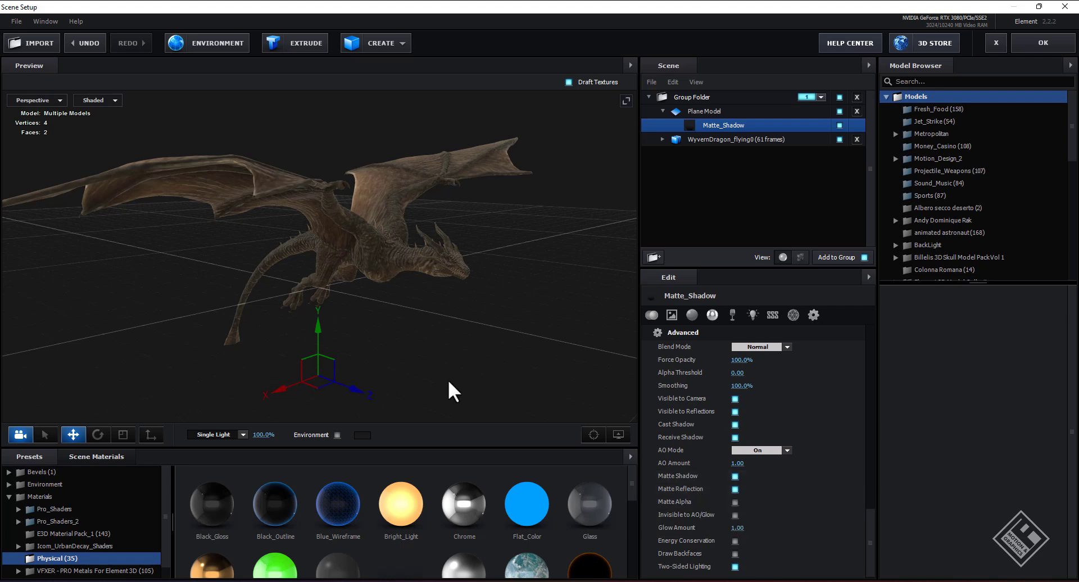
- Set the Plane Model's Reflect Mode to Mirror Surface
click(699, 110)
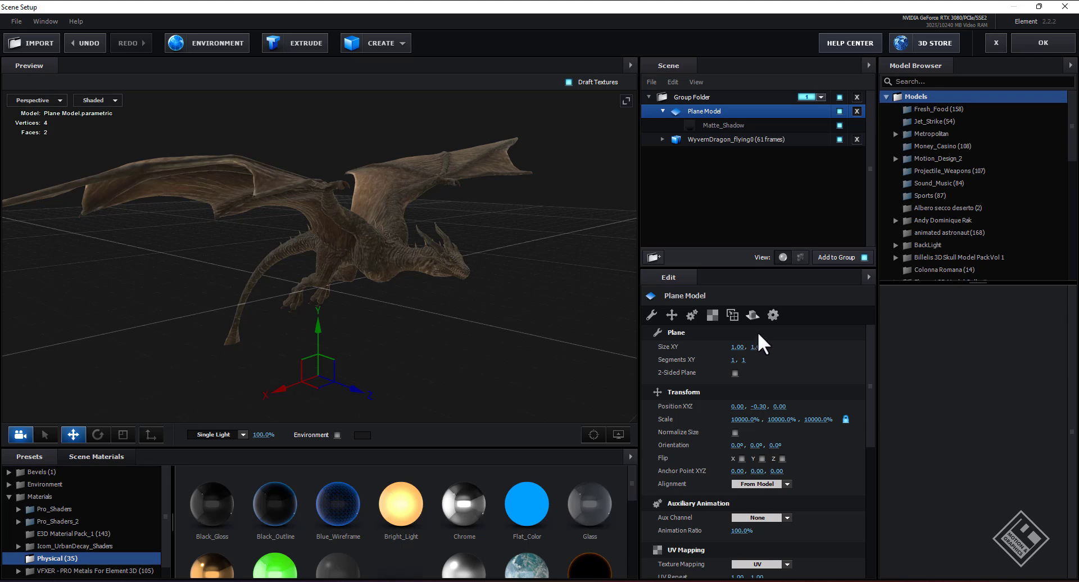
click(753, 315)
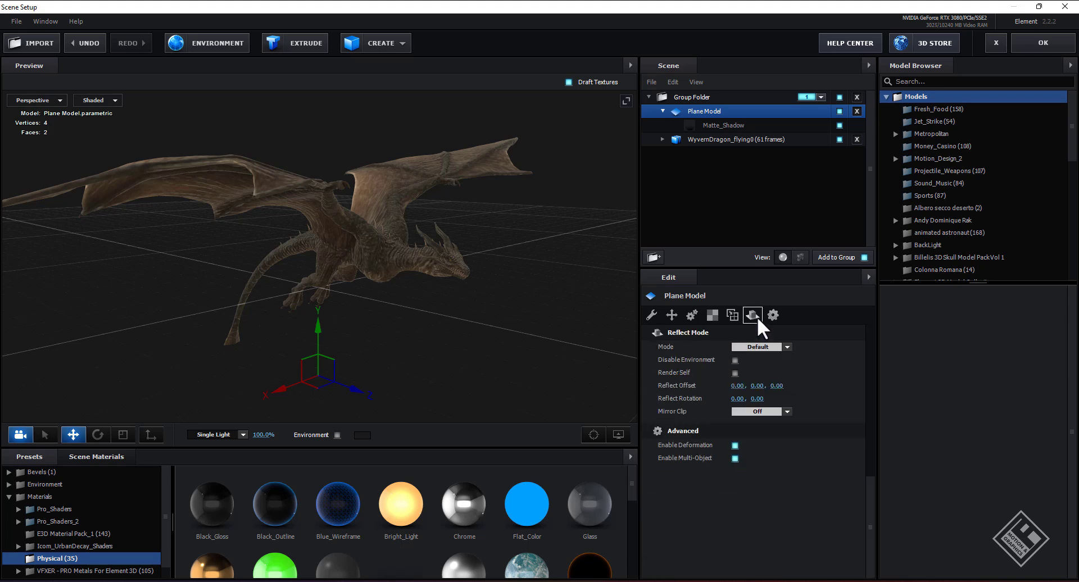
click(789, 349)
click(767, 375)
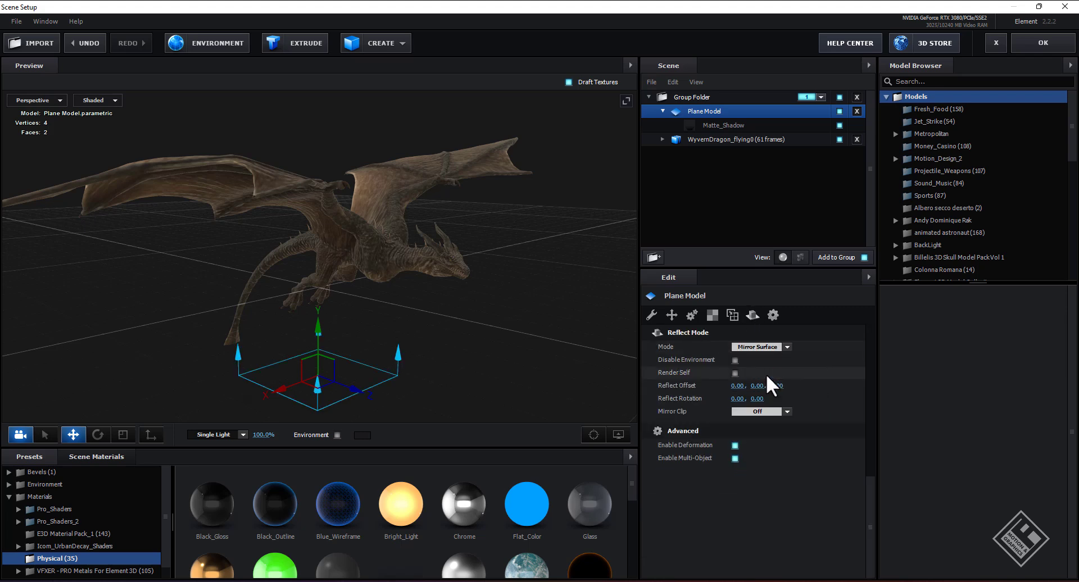
drag(508, 360, 468, 339)
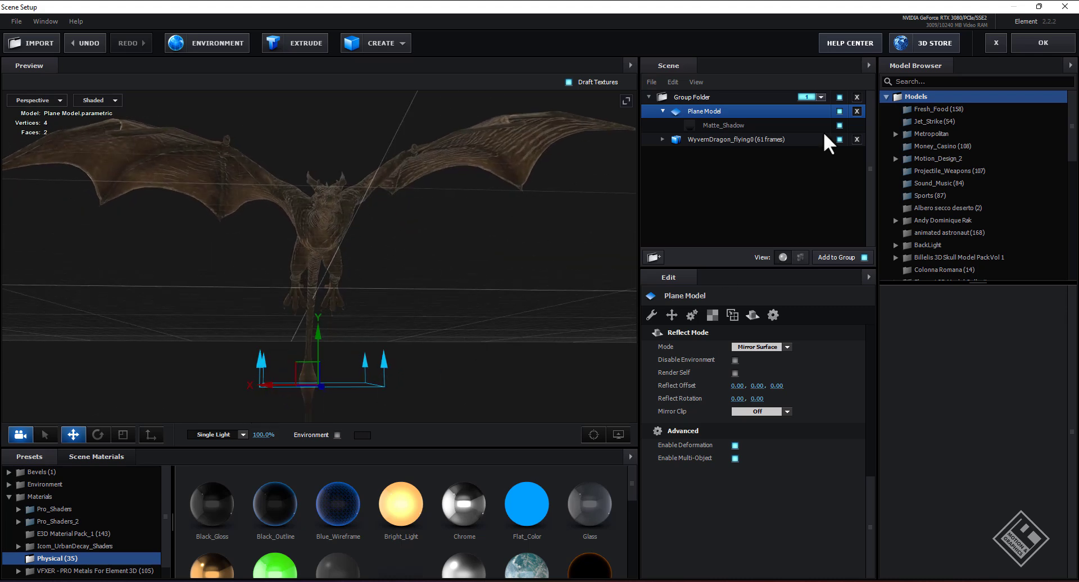
- Move the plane out of Group Folder into group 2 and apply the scene
drag(709, 110, 747, 204)
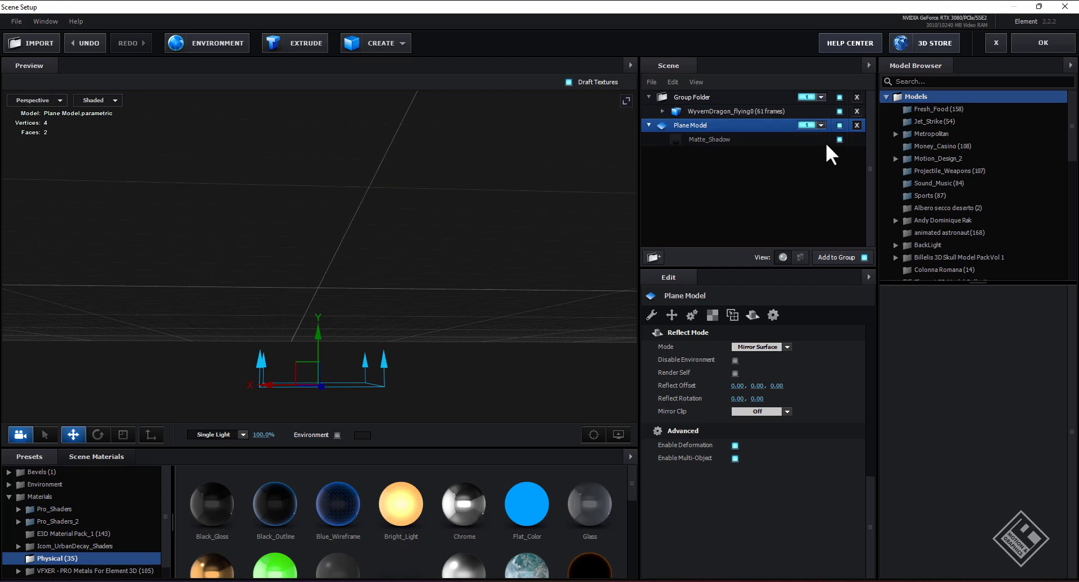
click(822, 126)
click(826, 142)
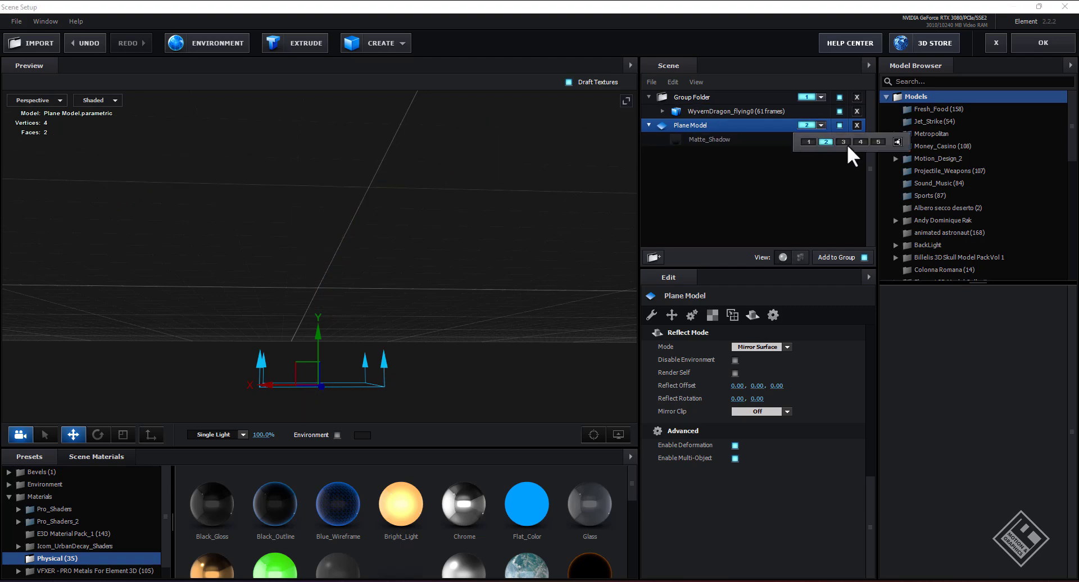
click(1039, 42)
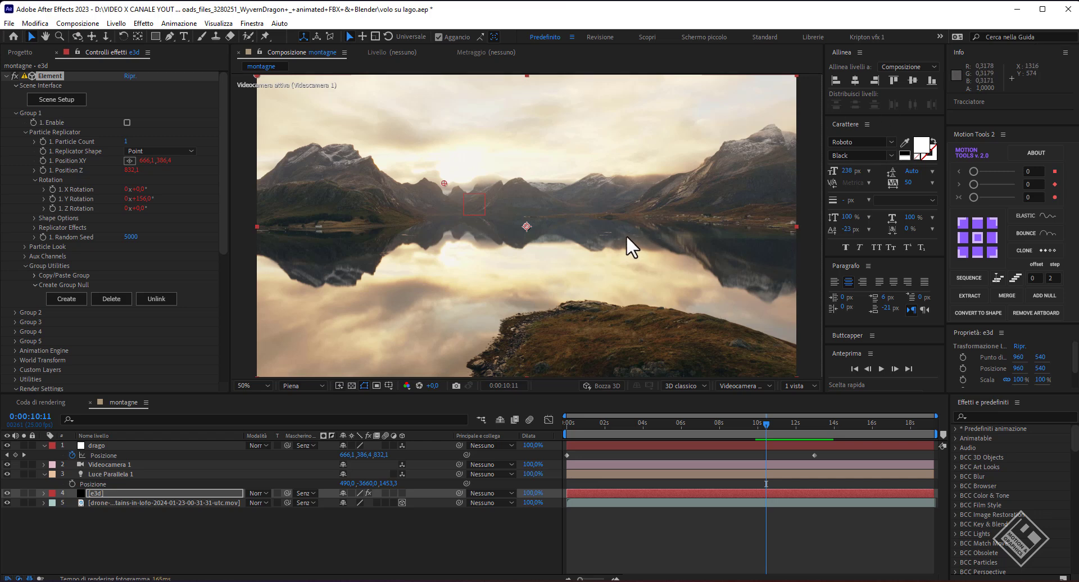
- Re-enable Group 1 and set Group 2's Position XY to 960, 566 at 11:04
click(127, 123)
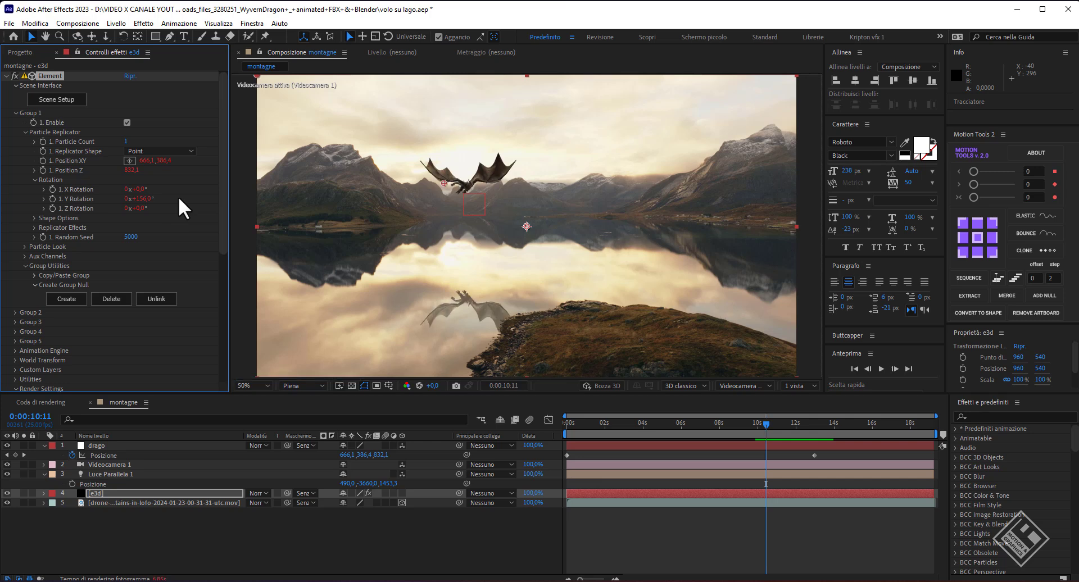
click(15, 313)
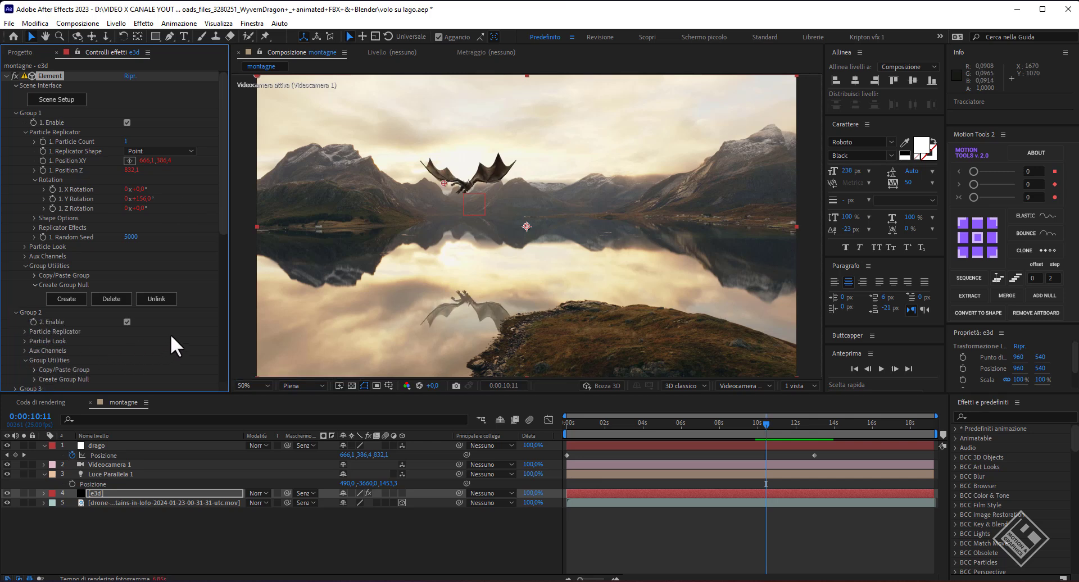
click(24, 332)
scroll(26, 332, down, 1)
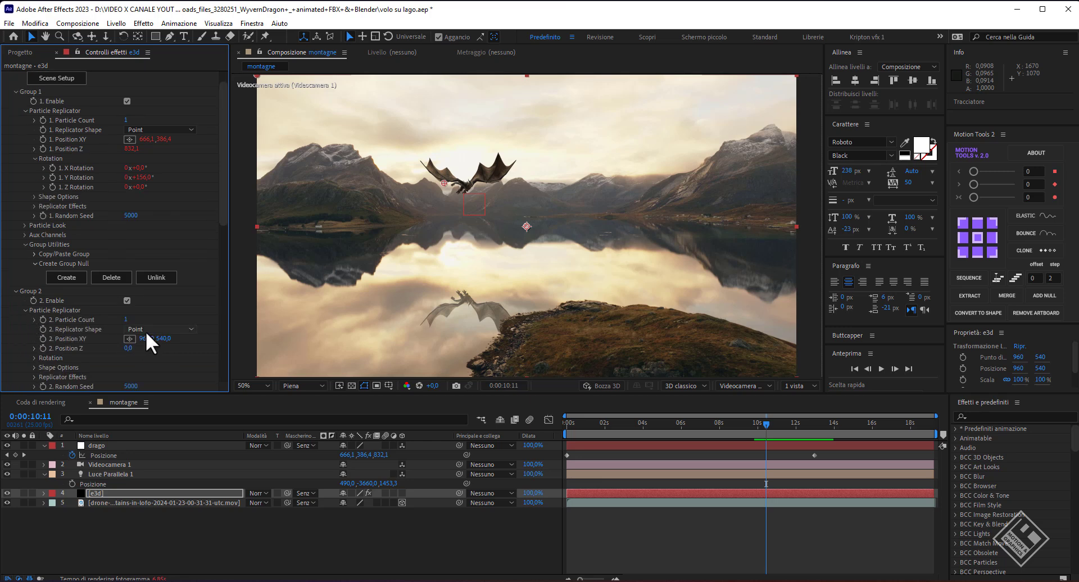
drag(167, 338, 128, 339)
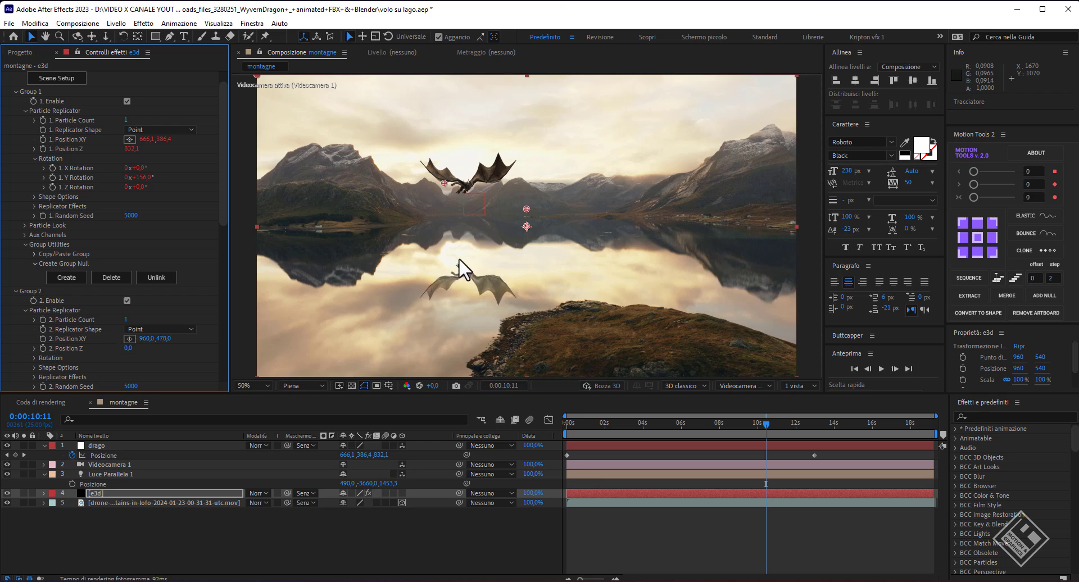
drag(771, 422, 780, 423)
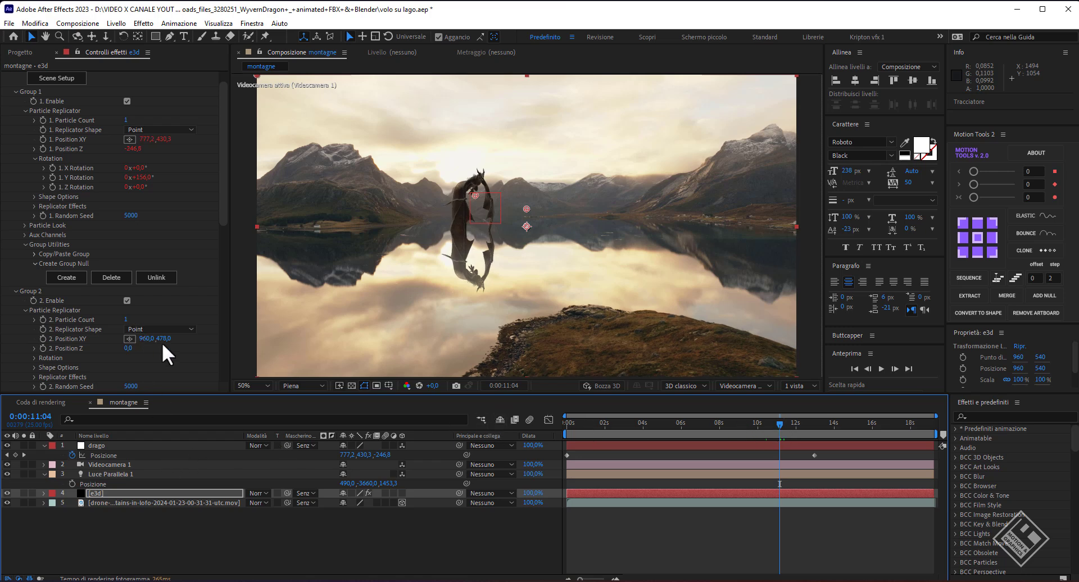
drag(160, 339, 219, 338)
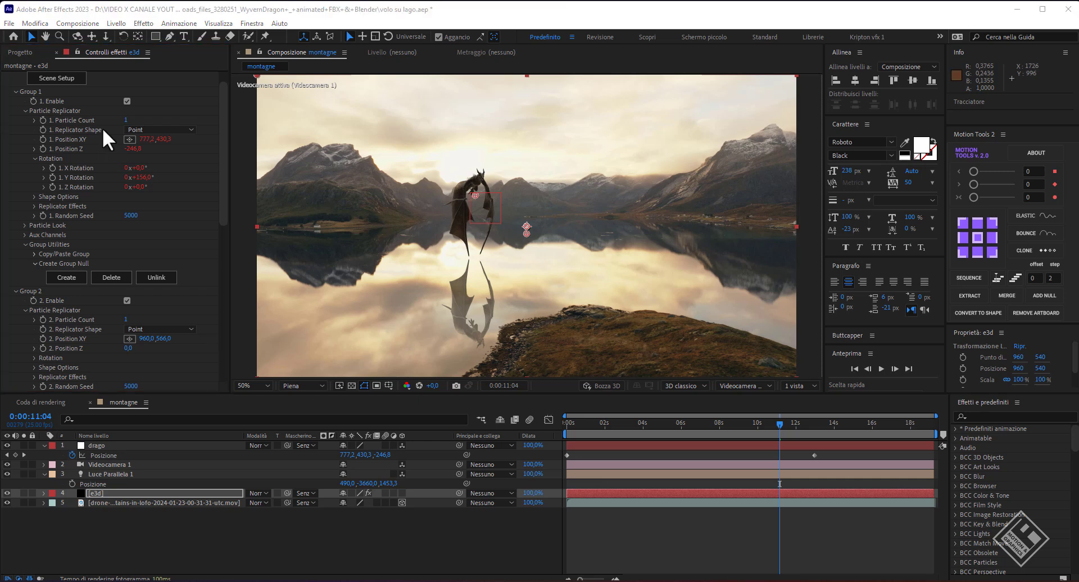
- Disable Group 1 to hide the dragon and reopen Element Scene Setup
click(126, 101)
scroll(129, 82, up, 2)
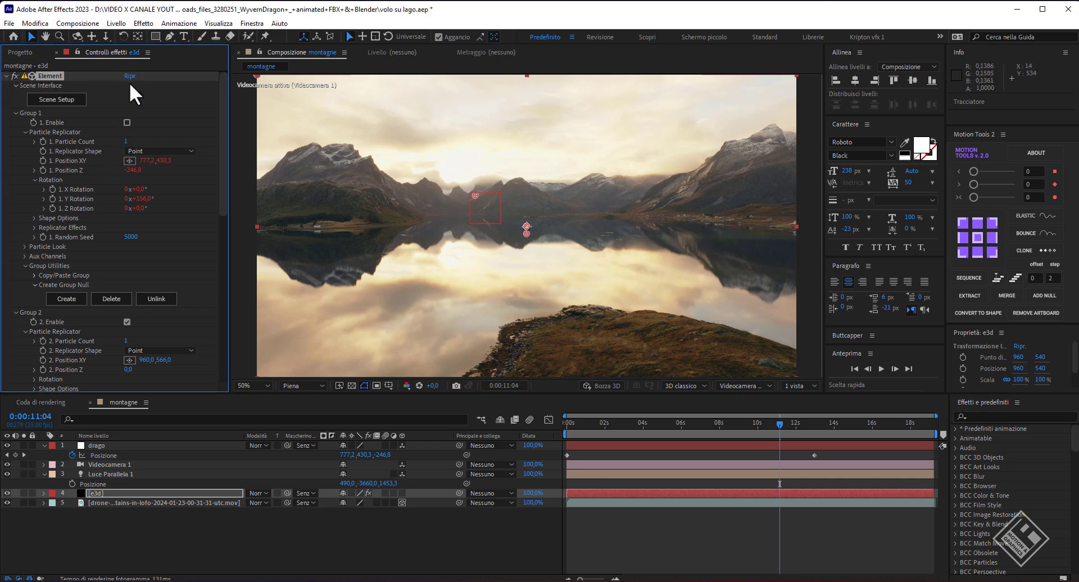
click(70, 103)
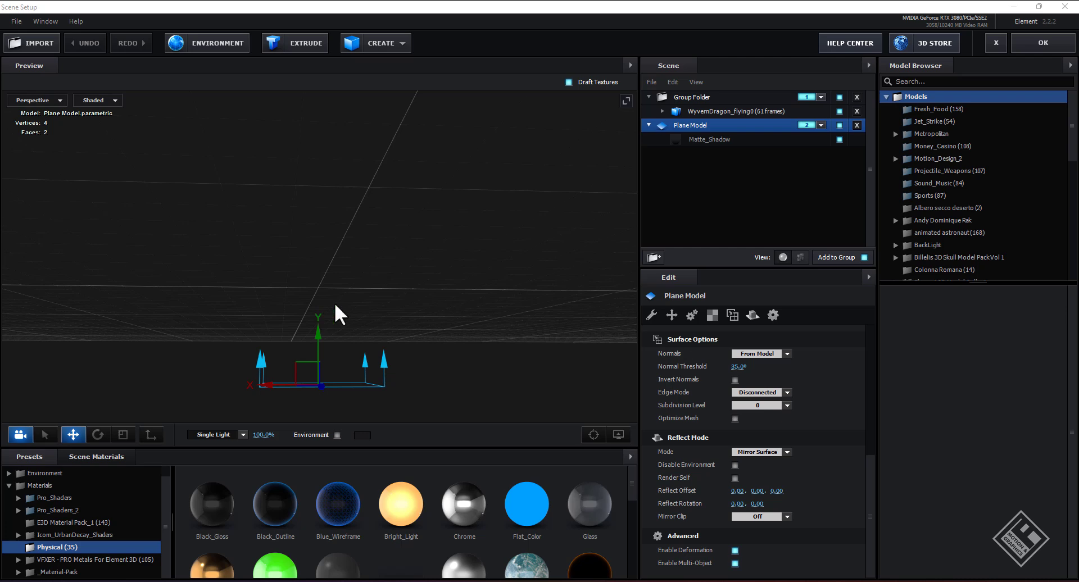
- Give the Matte_Shadow material 80% glossiness and close Scene Setup with OK
click(705, 136)
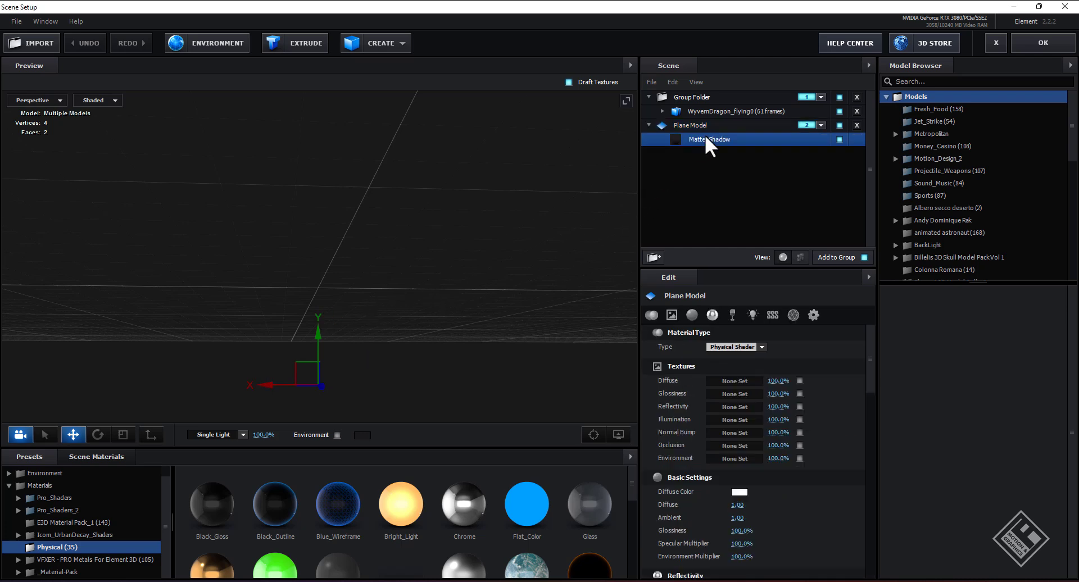
scroll(733, 423, down, 3)
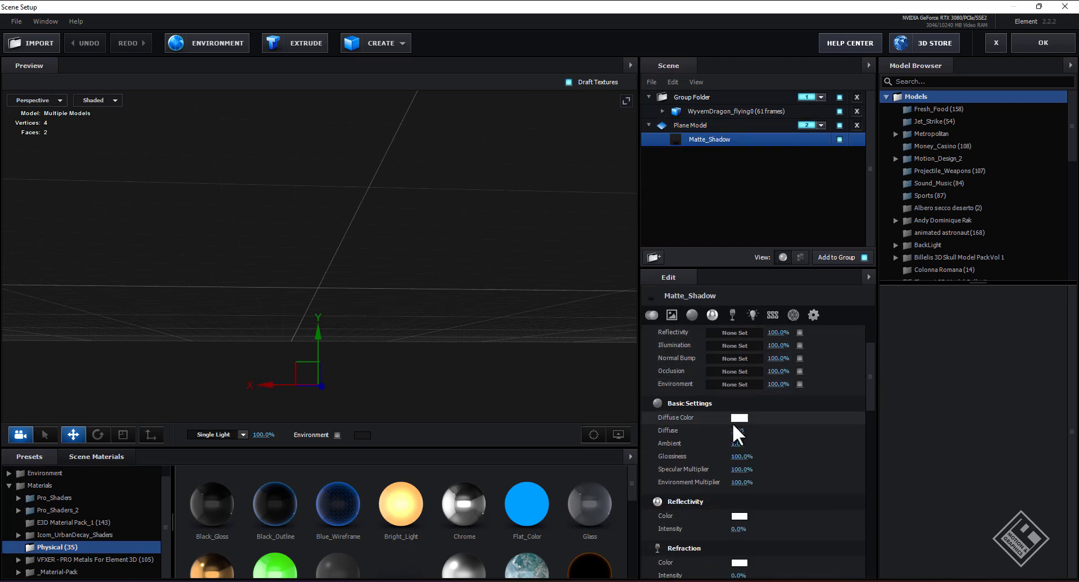
scroll(720, 419, down, 1)
click(731, 412)
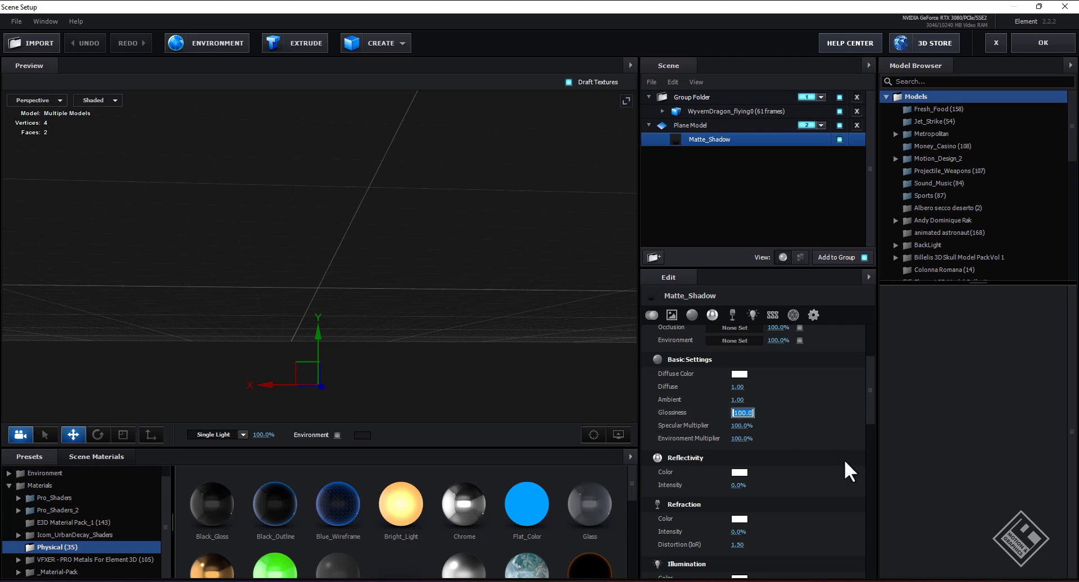
text(80)
key(Return)
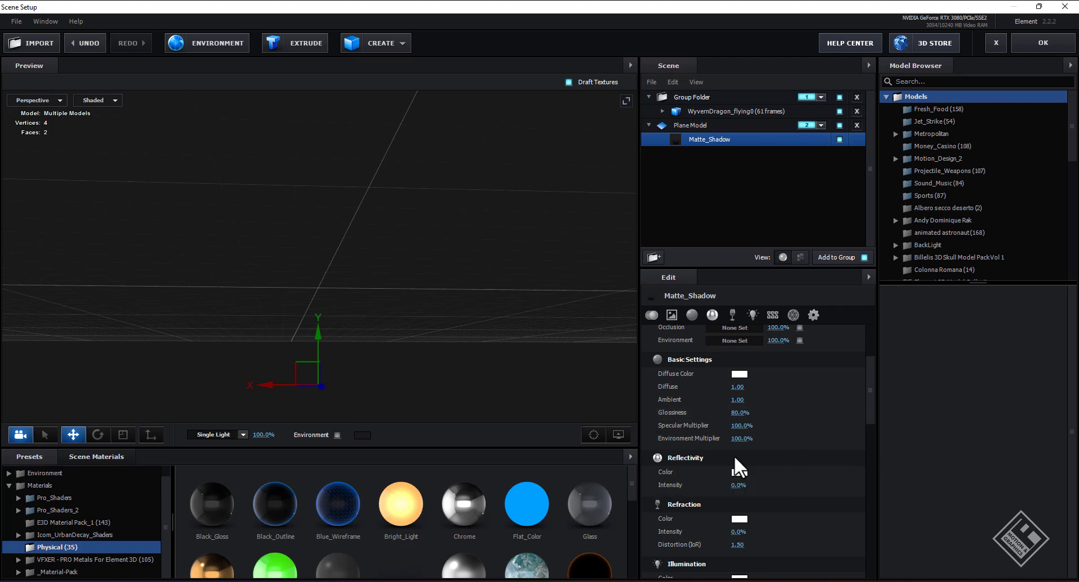
click(1040, 40)
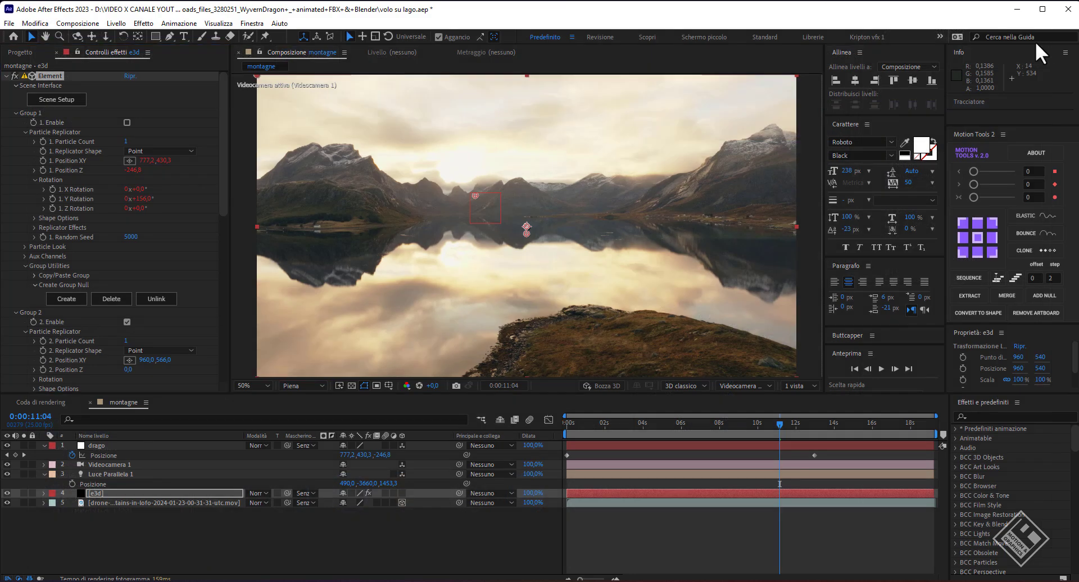
- Turn on Group 1's Enable for e3d and play a preview of the wyvern's flight
click(125, 122)
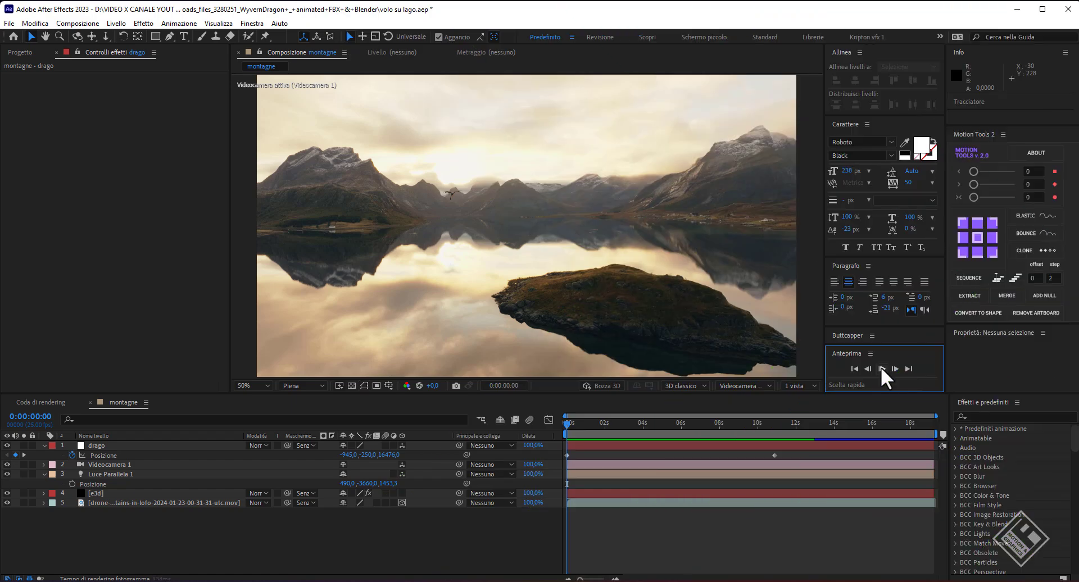
click(881, 368)
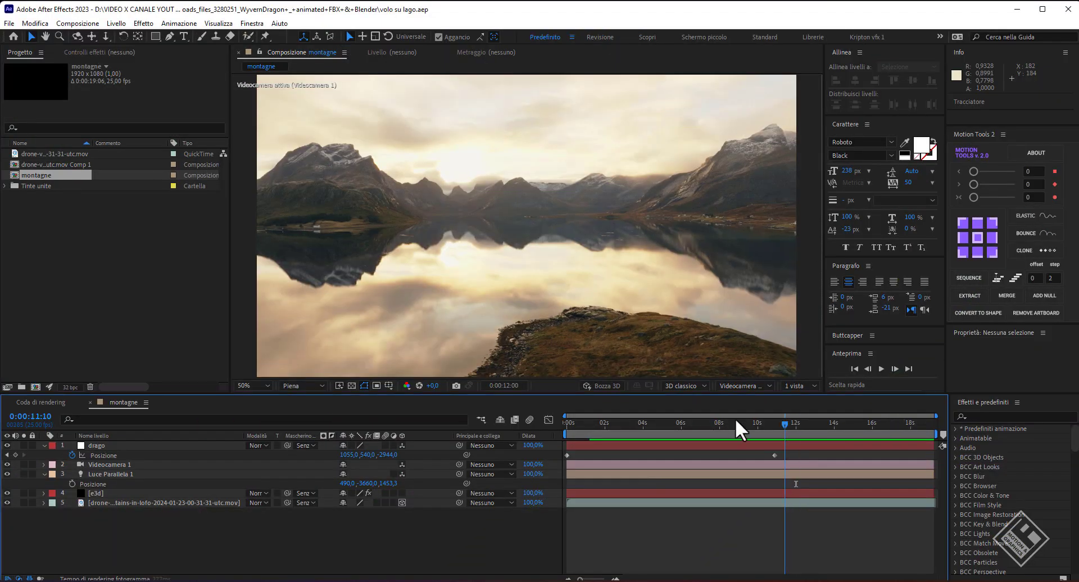
- At frame 0:00:07:17, enable shadows in the e3d layer's Element render settings
drag(721, 422, 714, 422)
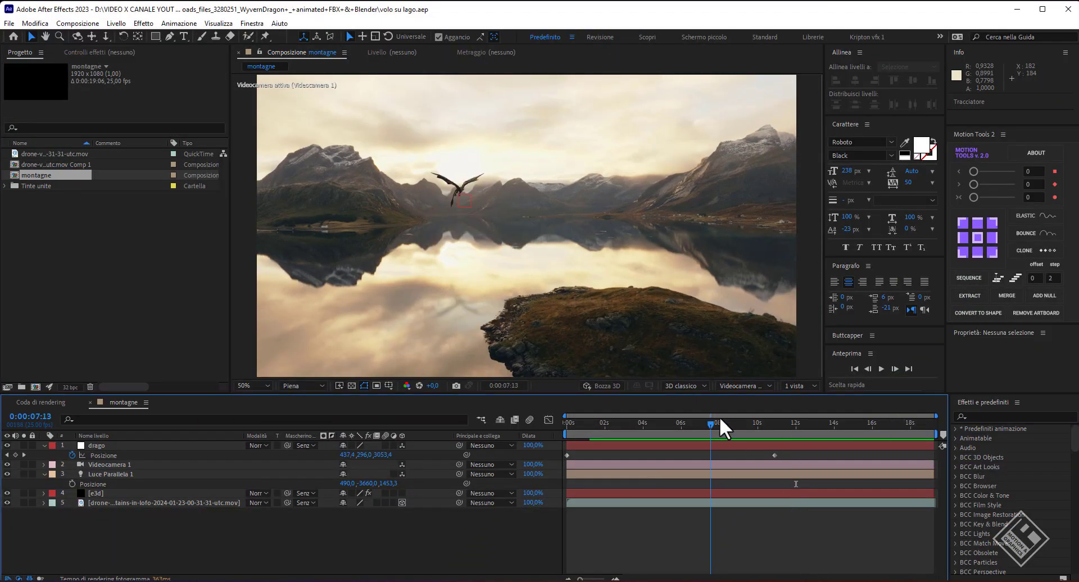
click(90, 493)
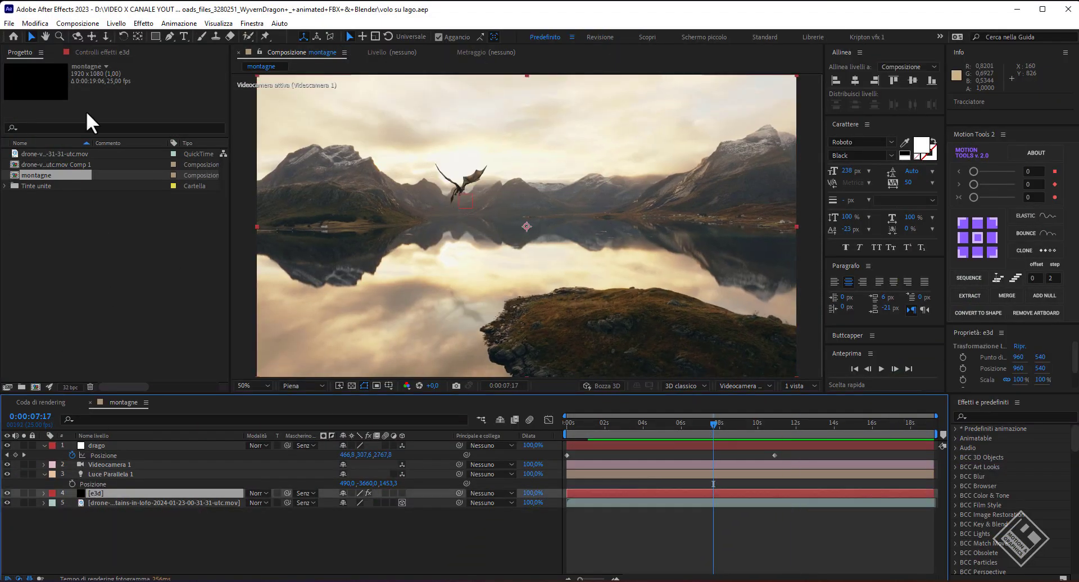
click(102, 54)
scroll(61, 264, down, 3)
scroll(67, 251, down, 5)
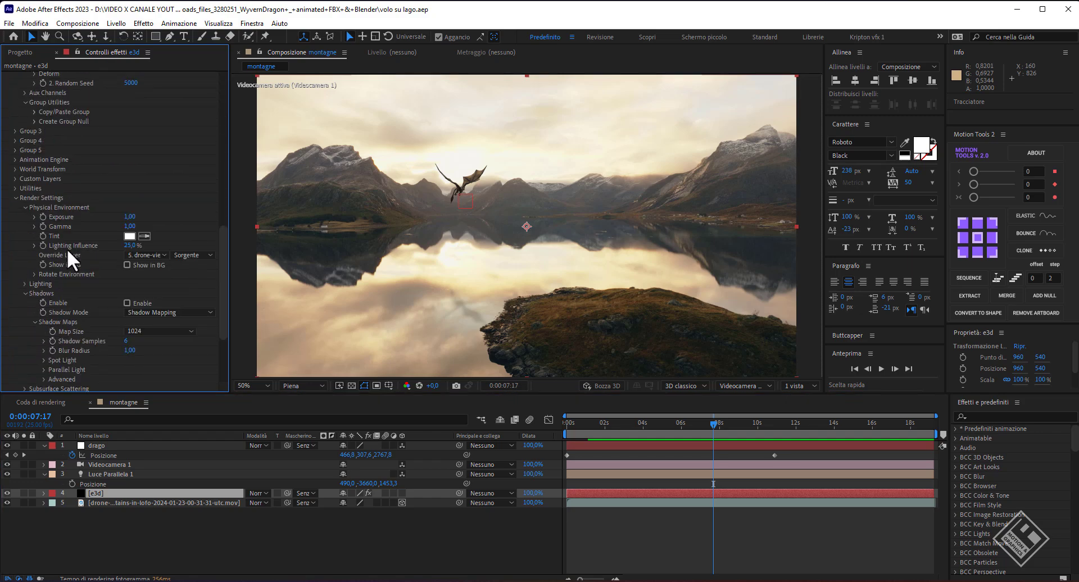
scroll(68, 252, down, 5)
click(127, 201)
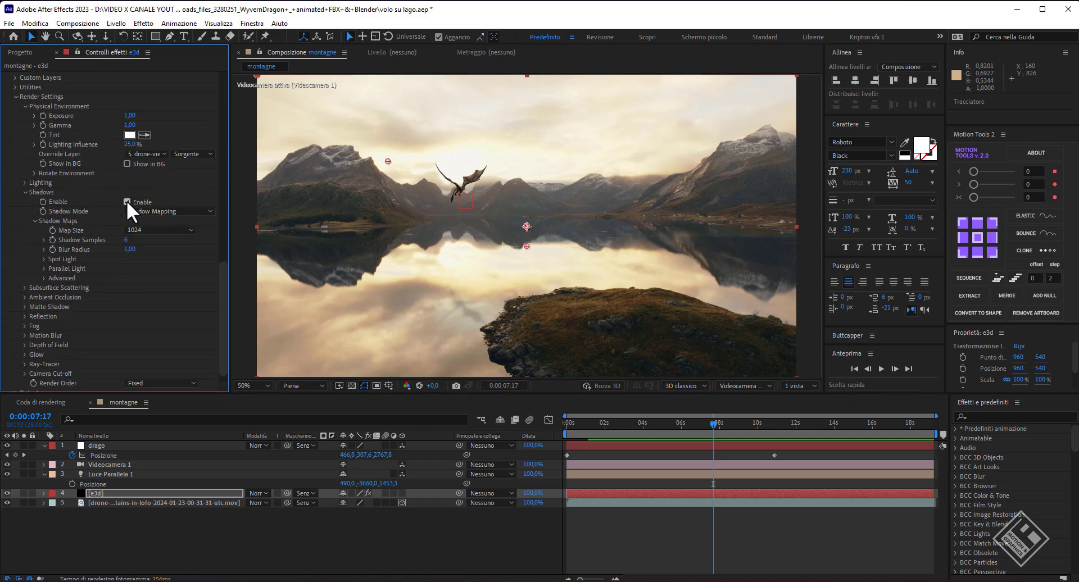
- Parent the parallel light layer to the drago layer
drag(734, 423, 750, 425)
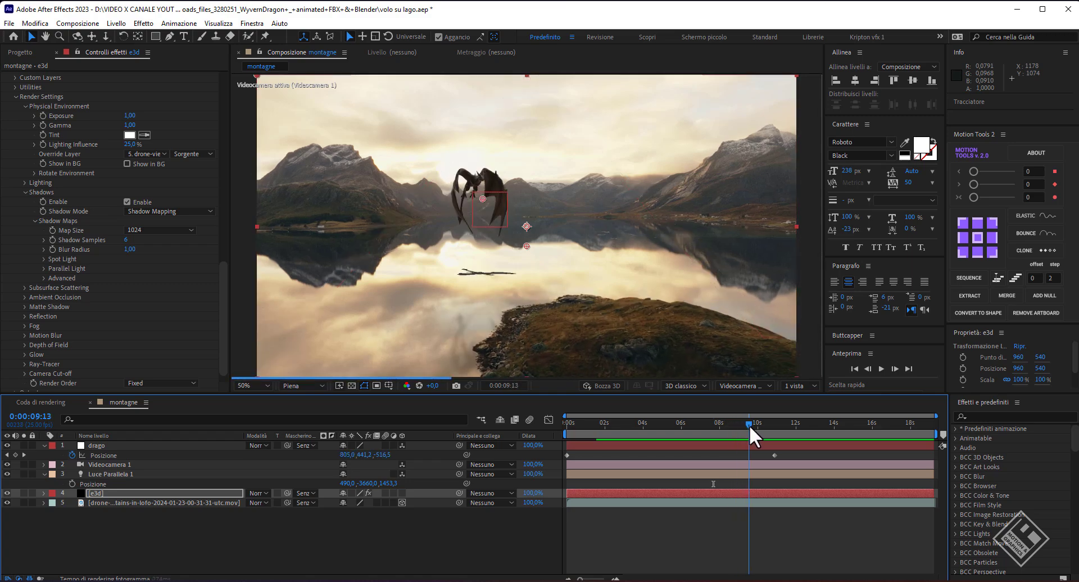
click(117, 473)
drag(460, 474, 95, 446)
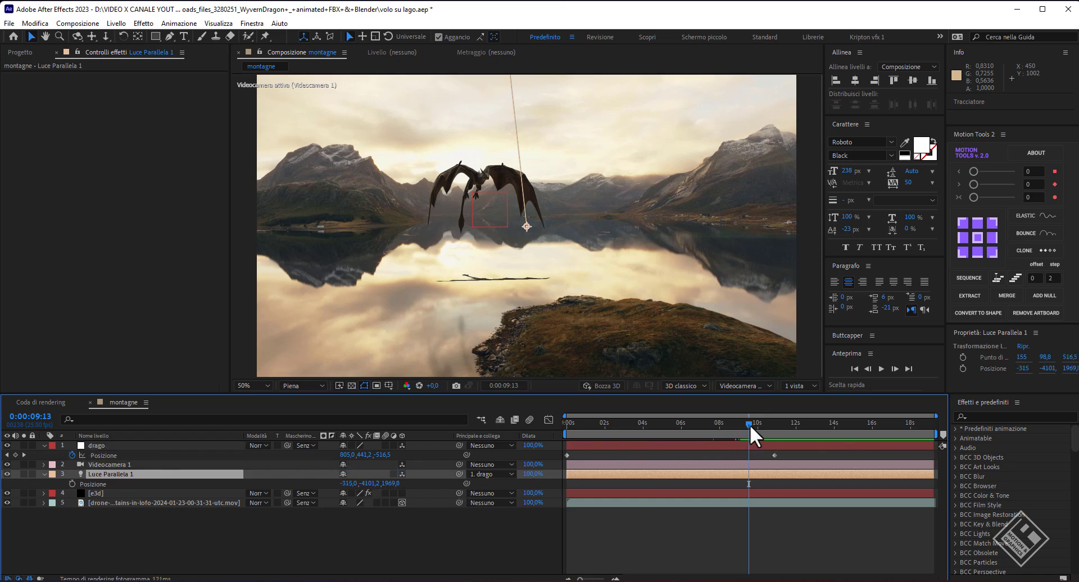
mouse_move(750, 425)
mouse_down()
mouse_move(690, 424)
mouse_move(759, 434)
mouse_move(750, 439)
mouse_up()
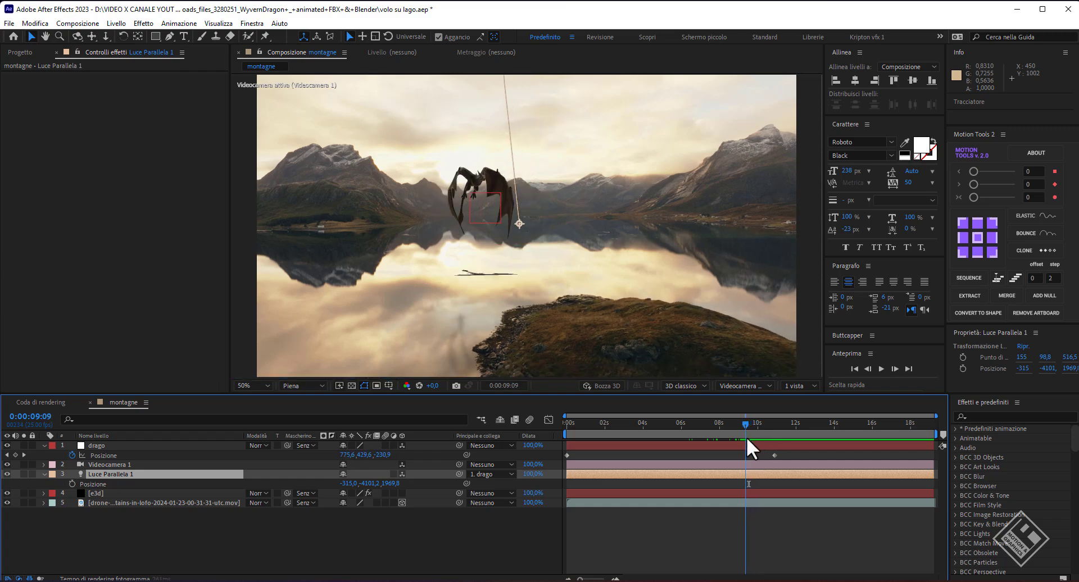
- Set the e3d shadow samples to 10 and shadow blur radius to 25
click(94, 493)
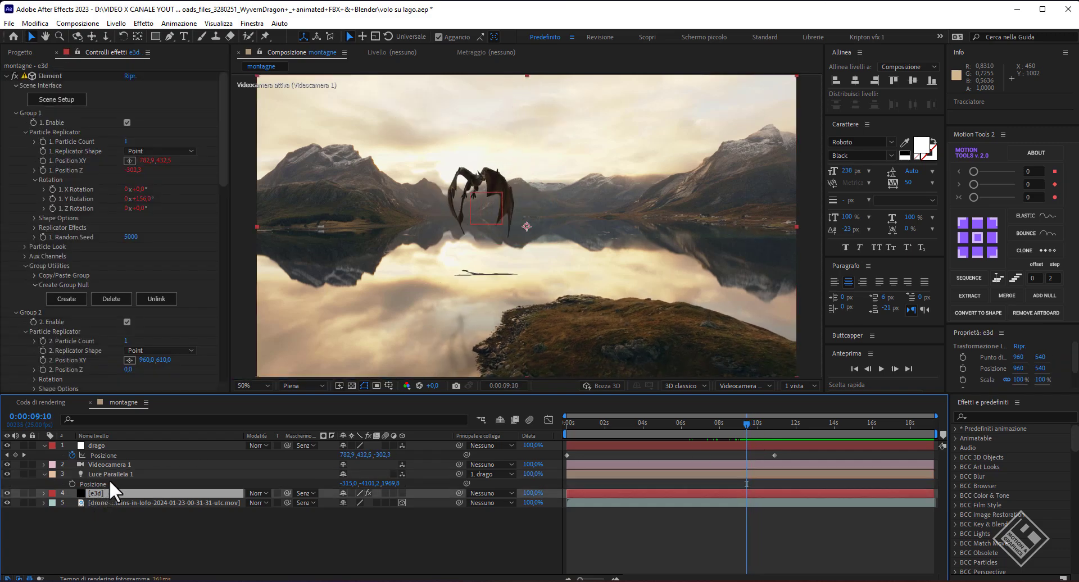
scroll(150, 328, down, 3)
scroll(170, 316, down, 3)
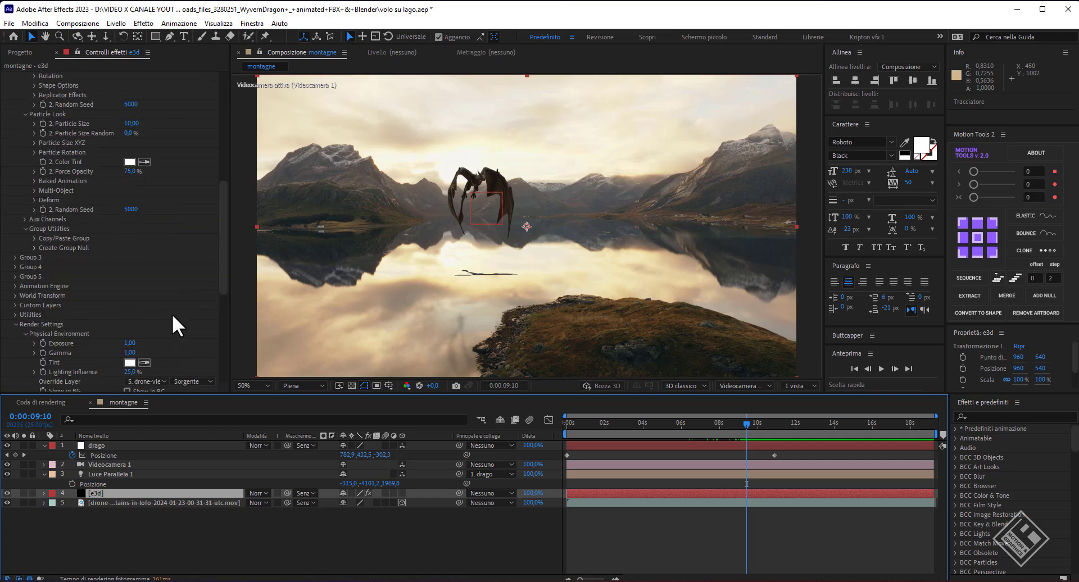
scroll(172, 313, down, 3)
scroll(172, 313, down, 3)
scroll(160, 325, down, 3)
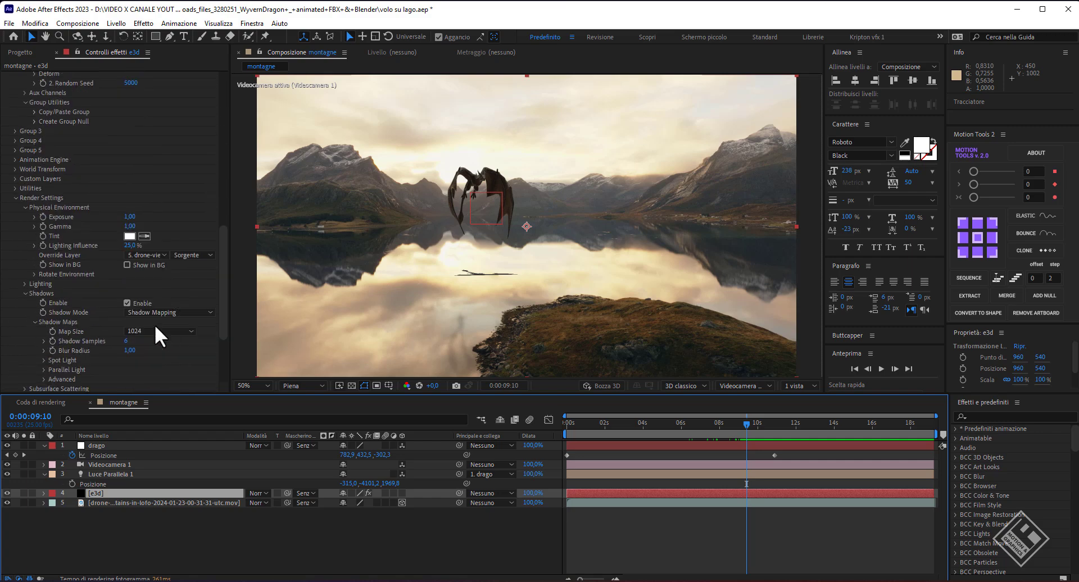
click(128, 343)
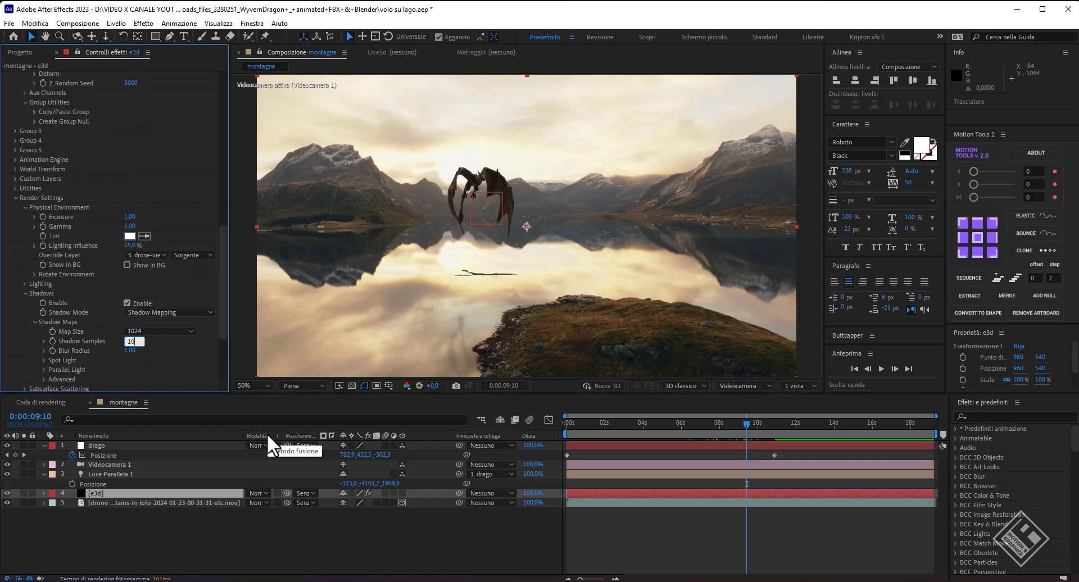
key(Tab)
text(25)
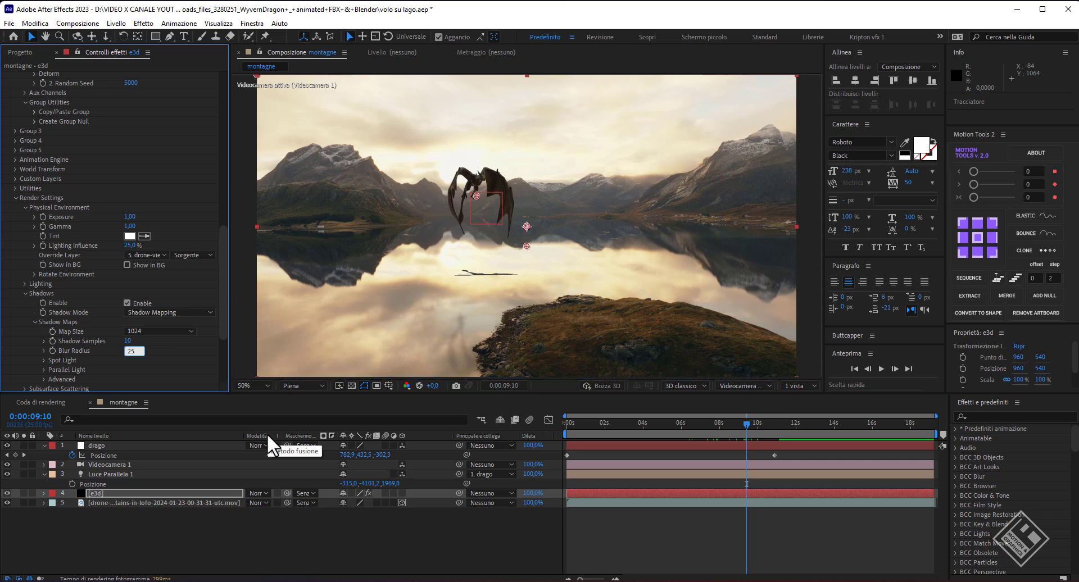
key(Return)
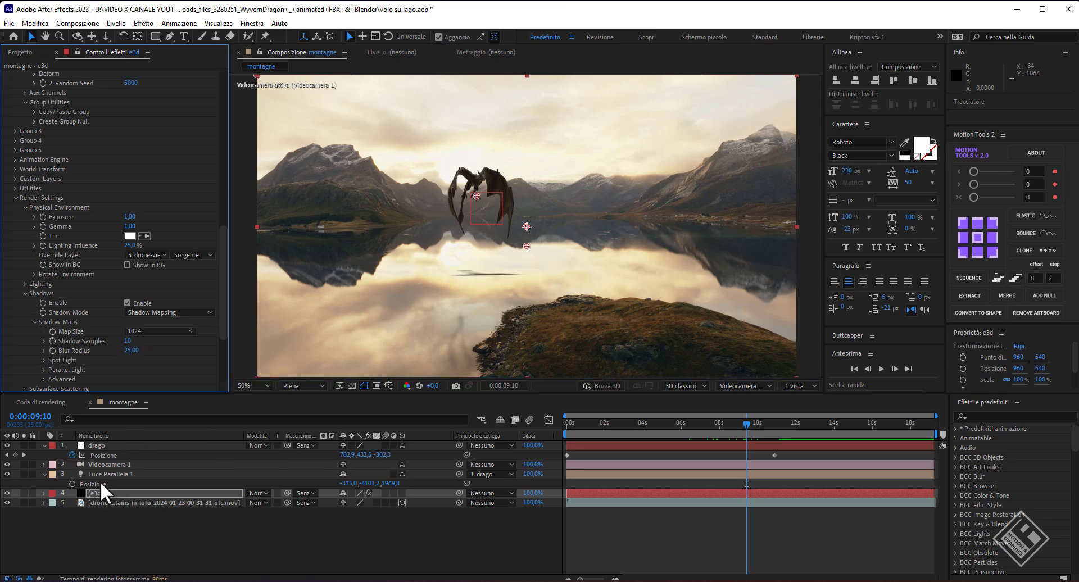
- Set the parallel light's shadow darkness to 50% and review the shadows around 0:00:06:20
double_click(101, 472)
double_click(112, 290)
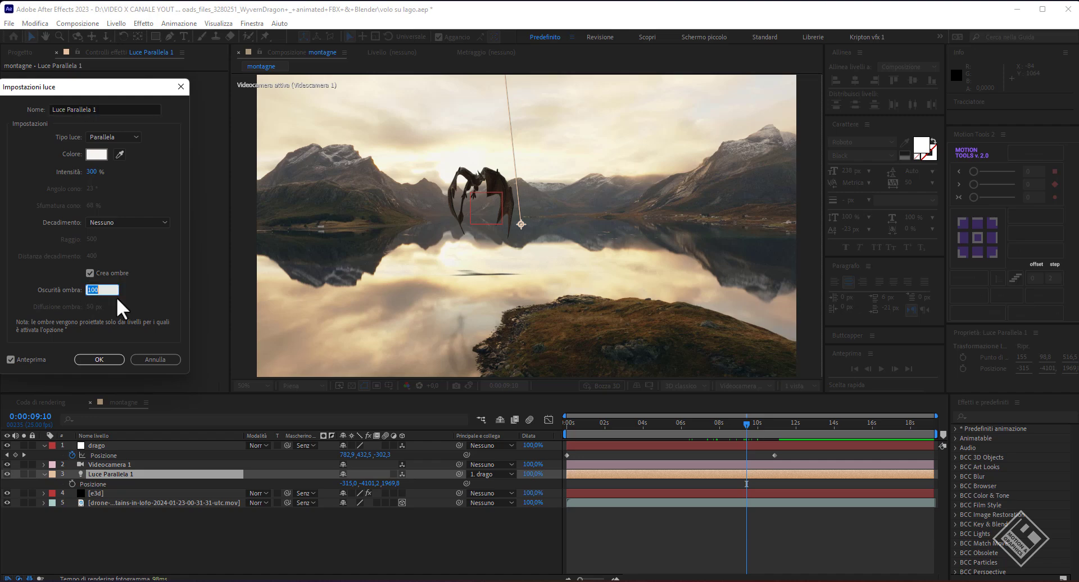
key(Return)
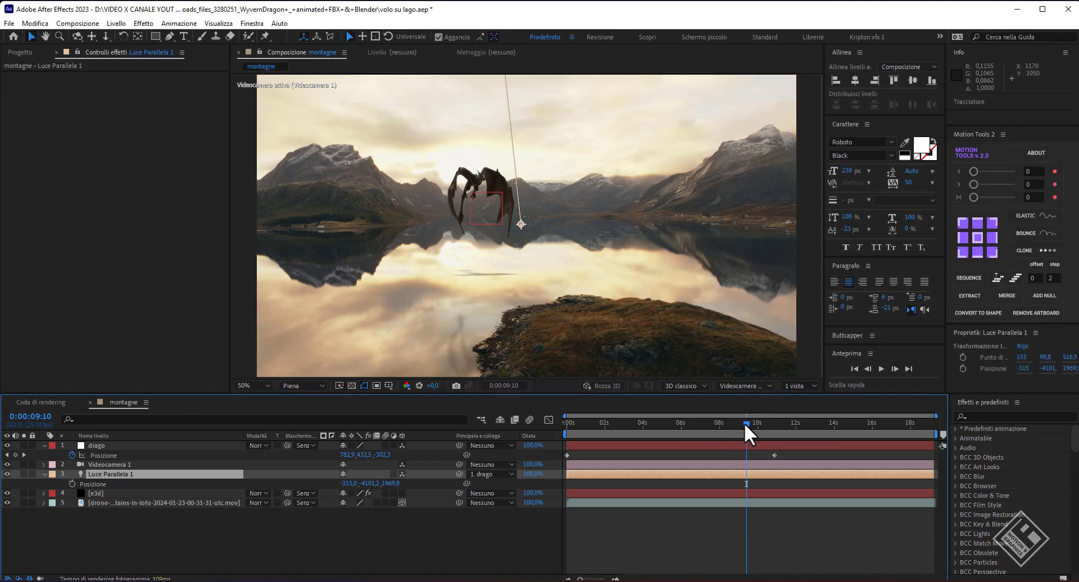
mouse_move(745, 423)
mouse_down()
mouse_move(696, 424)
mouse_move(753, 426)
mouse_up()
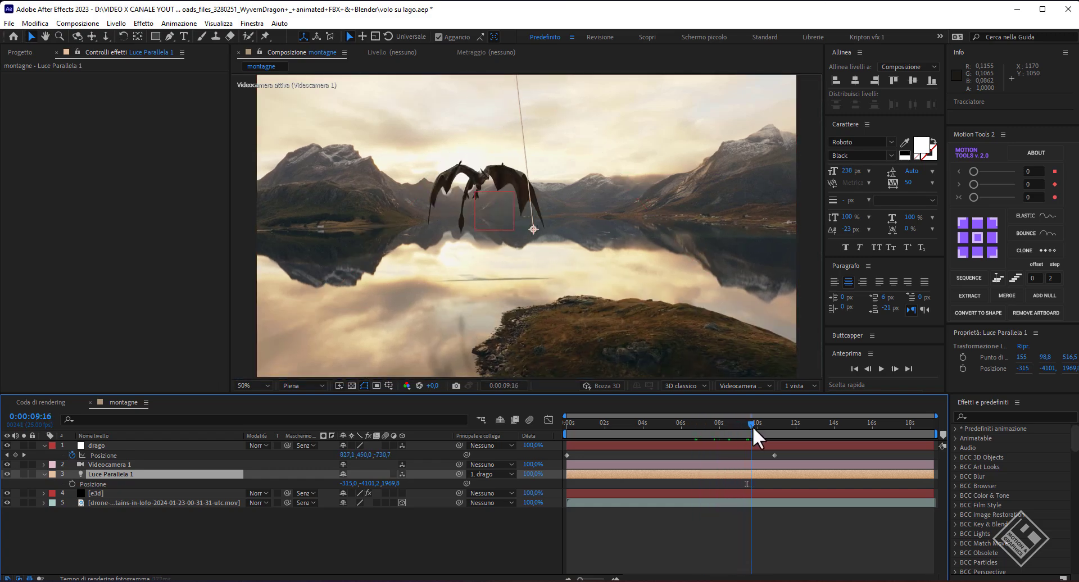
click(106, 492)
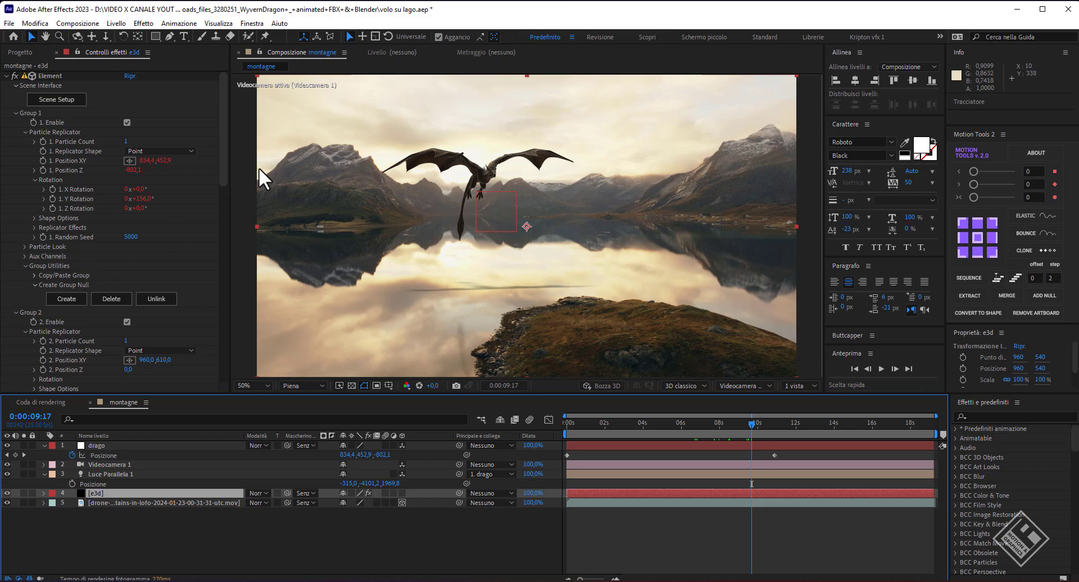
- Turn on ambient occlusion in Ray-Traced mode
drag(220, 161, 218, 362)
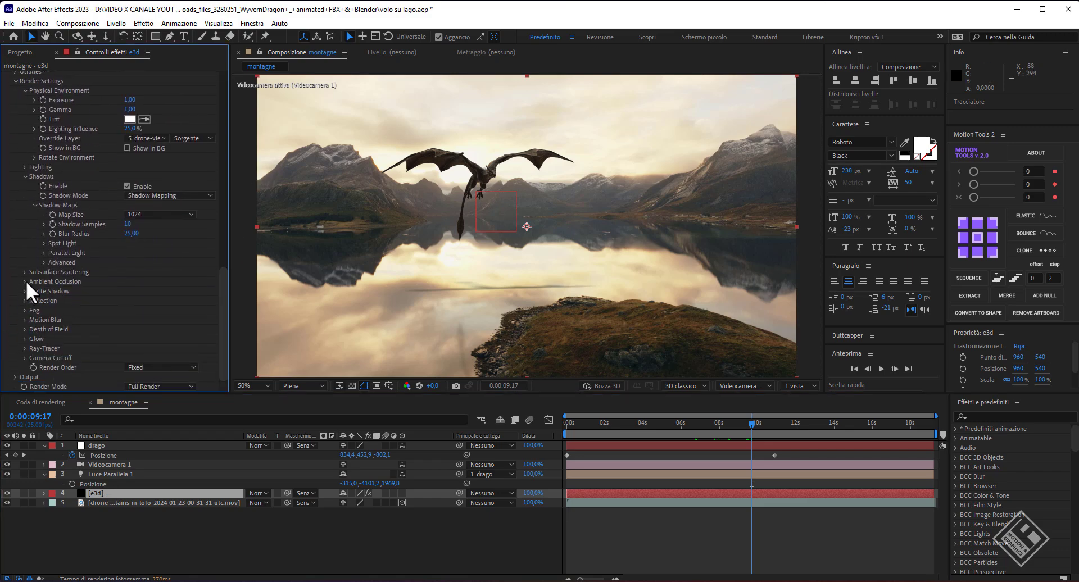
click(25, 282)
click(127, 253)
click(142, 262)
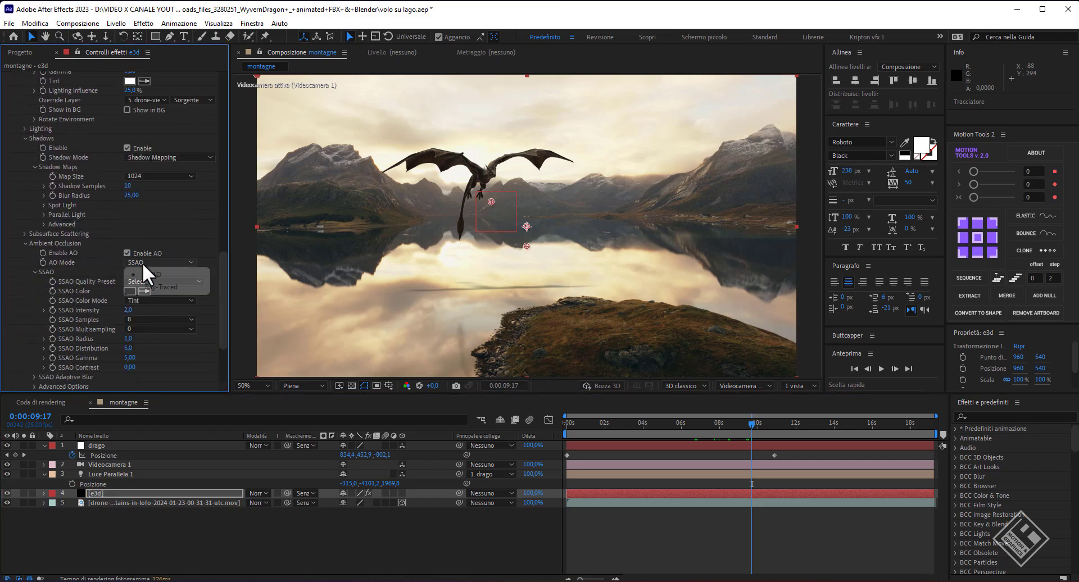
click(154, 286)
- Enable fog with start distance 1380, range 3000 and Exponential falloff, then review the frames
scroll(74, 289, down, 2)
scroll(75, 289, down, 5)
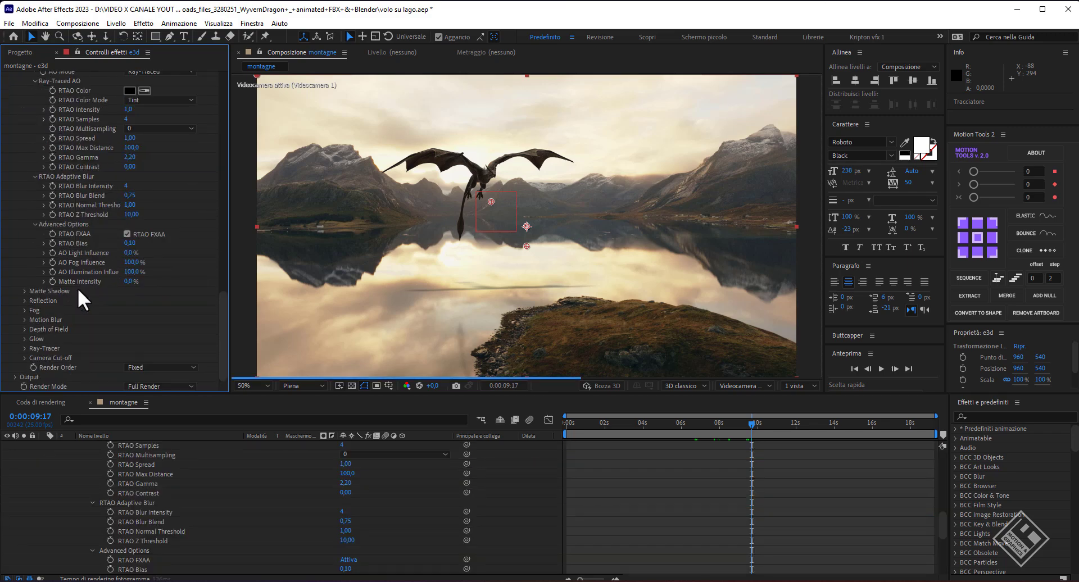
click(25, 311)
click(127, 320)
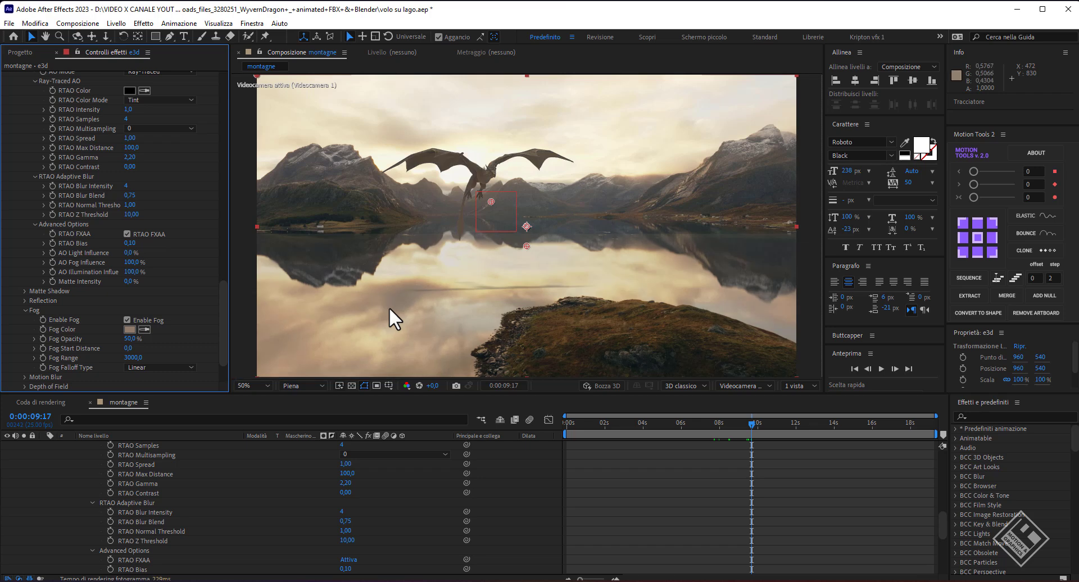
click(129, 349)
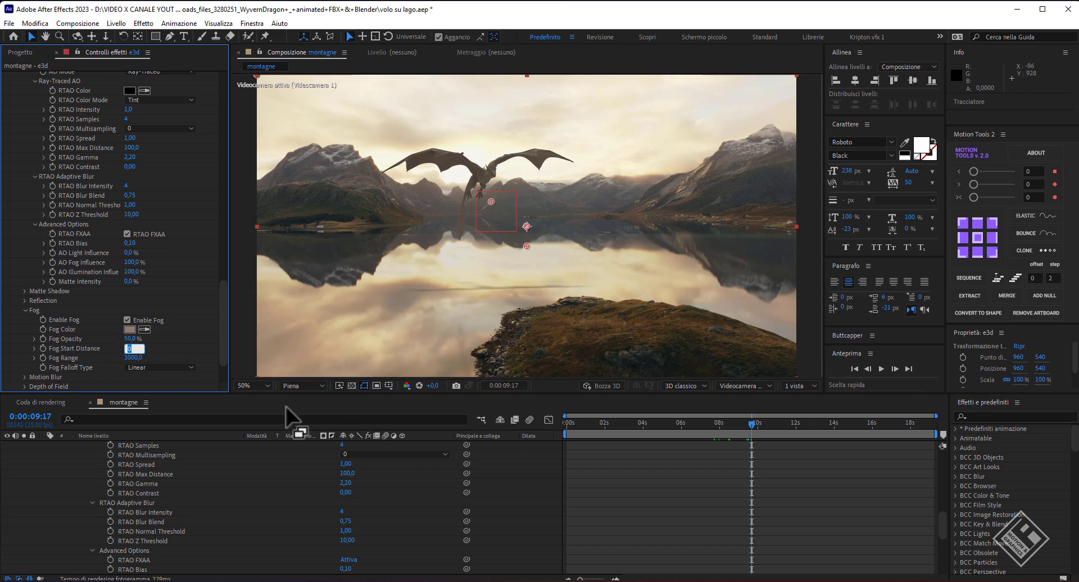
text(1380)
key(Tab)
click(163, 367)
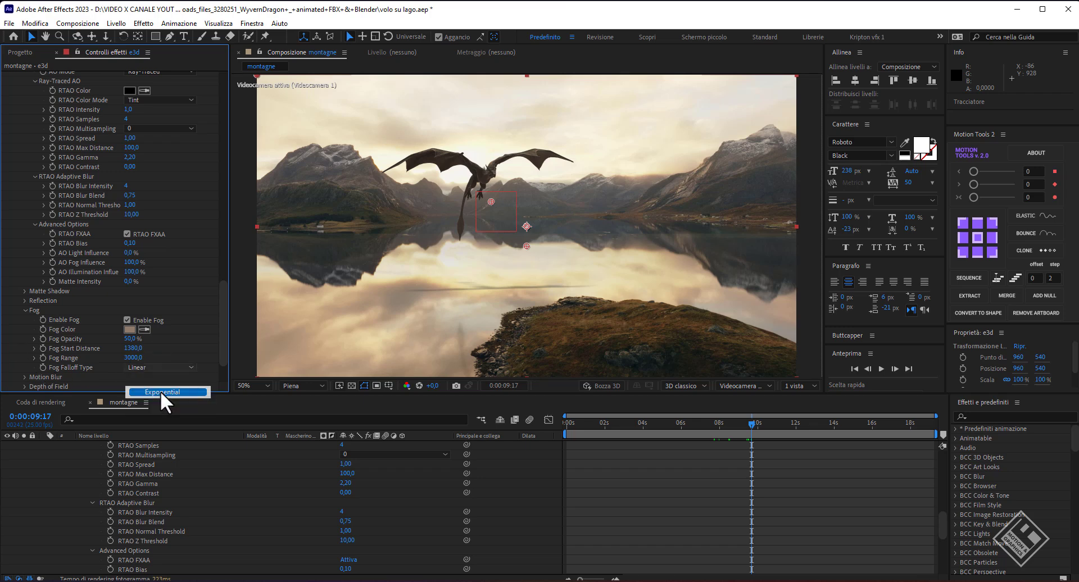
click(160, 391)
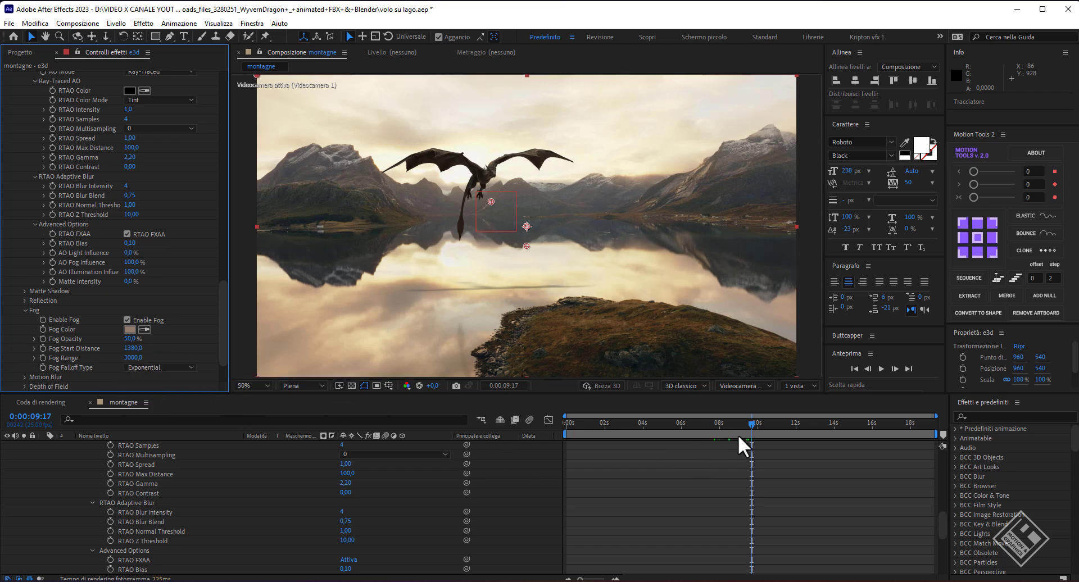
drag(751, 423, 693, 423)
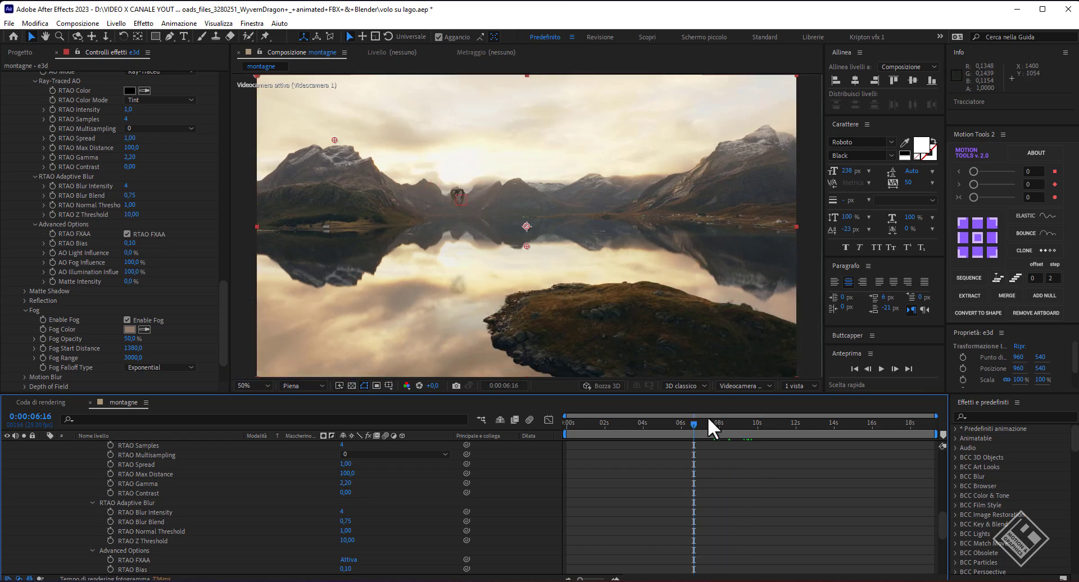
click(710, 423)
drag(719, 423, 766, 430)
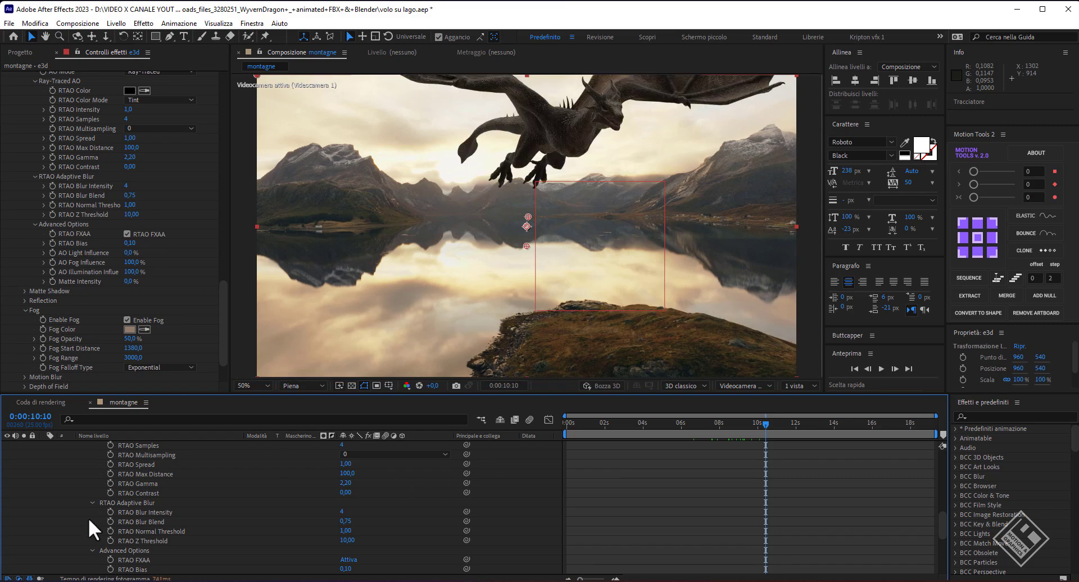
- Switch on the e3d layer's motion blur in the timeline
scroll(65, 454, up, 5)
scroll(65, 455, up, 5)
click(43, 493)
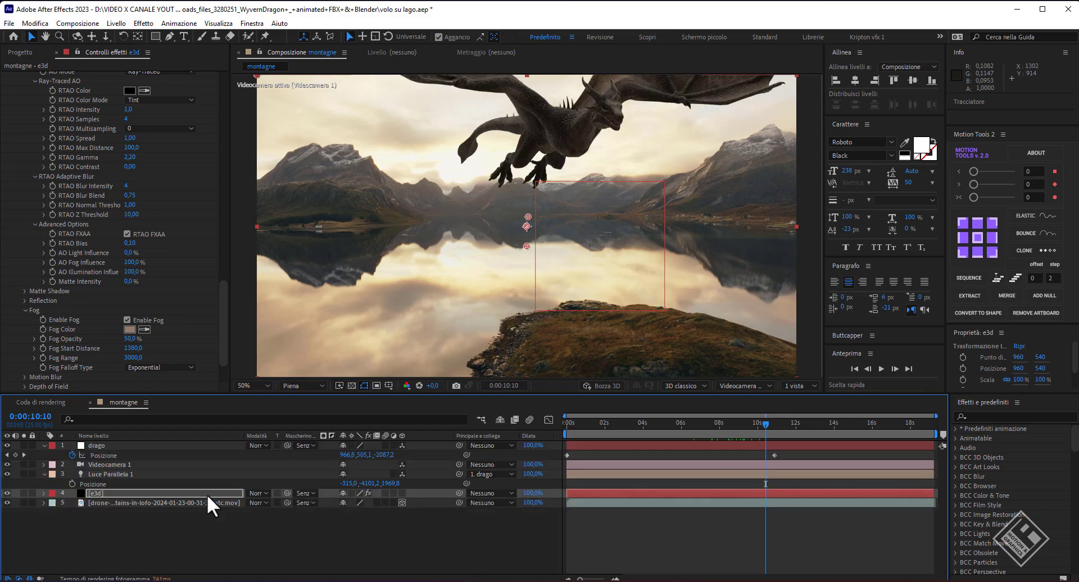
click(388, 492)
- Set Element's Motion Blur to On with 15 samples, expand Depth of Field, and show the Project panel
scroll(56, 343, down, 3)
click(25, 318)
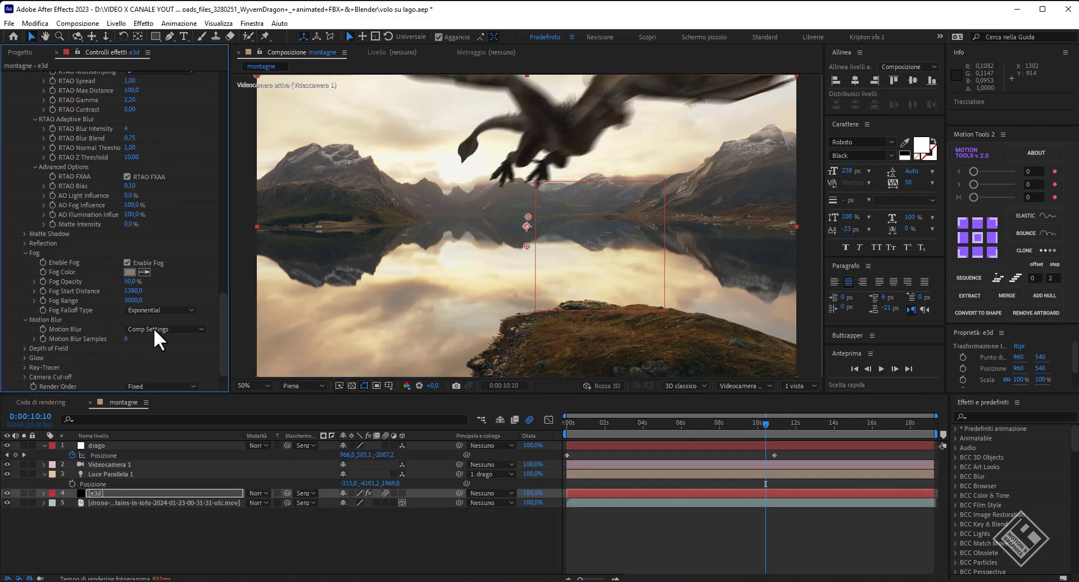
click(153, 329)
click(153, 354)
click(126, 339)
text(1)
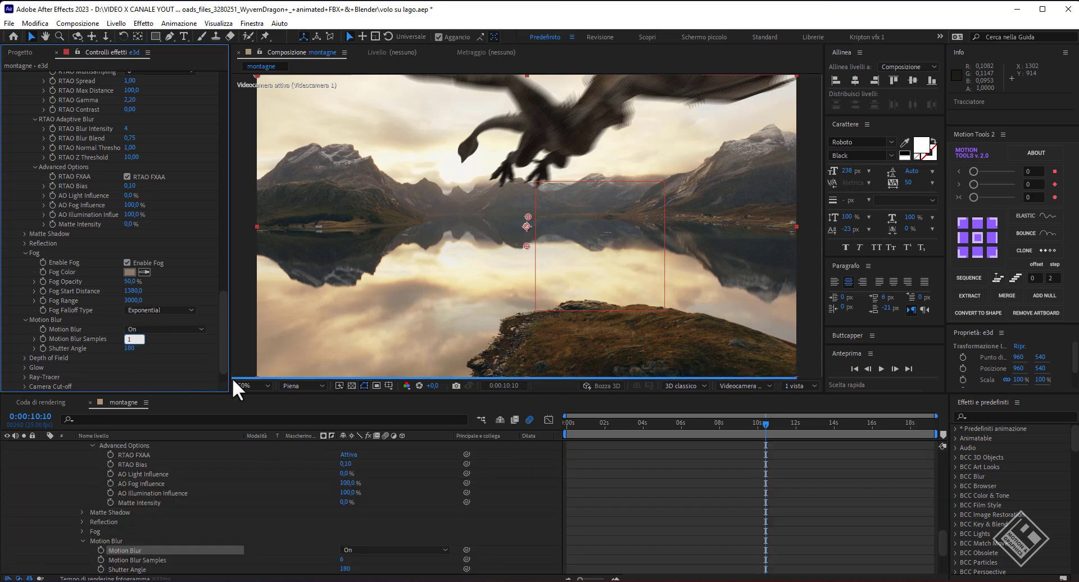
text(5)
key(Return)
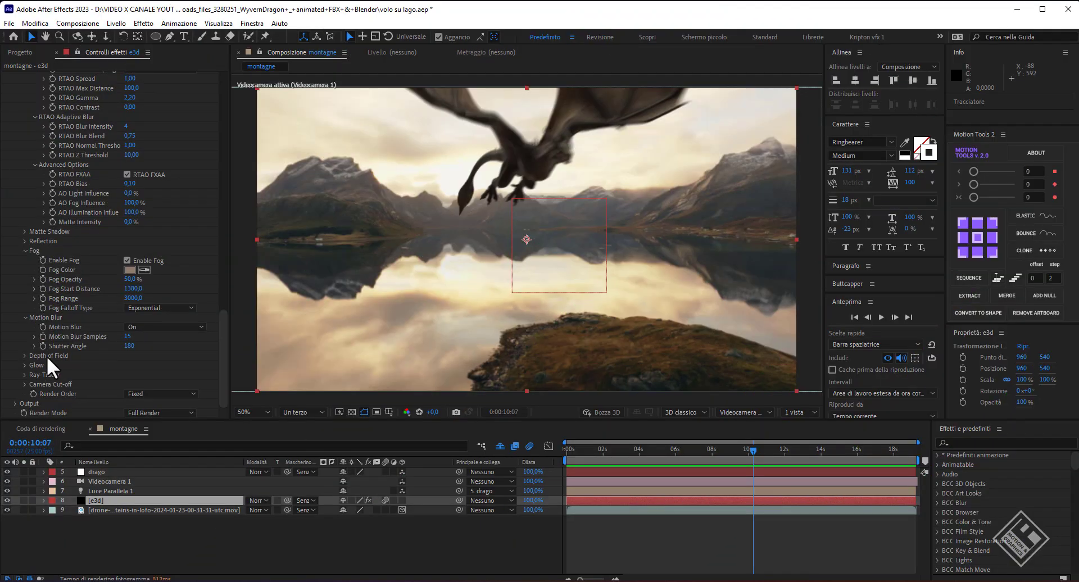
click(25, 355)
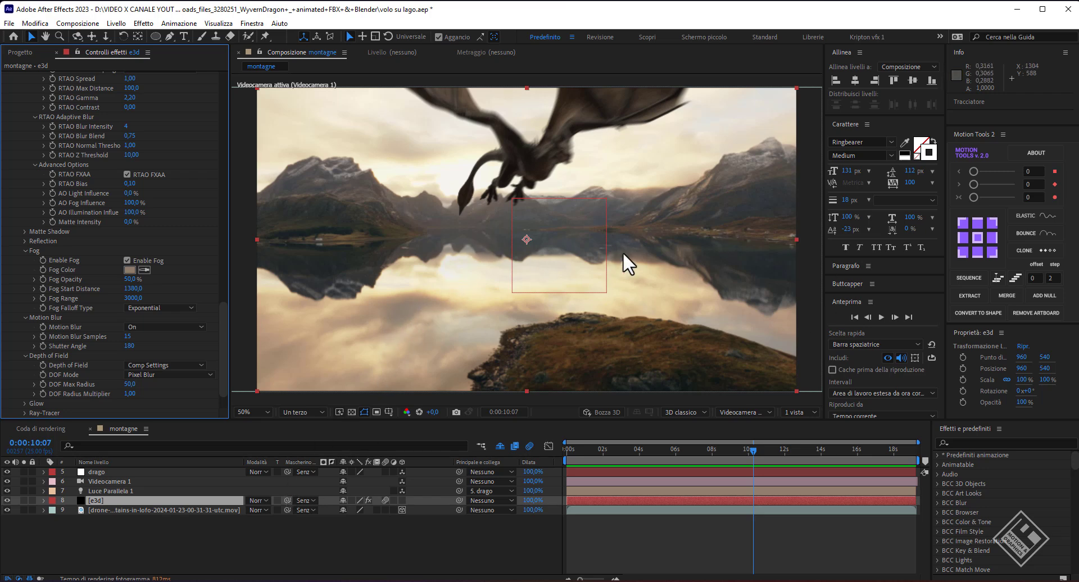
click(11, 49)
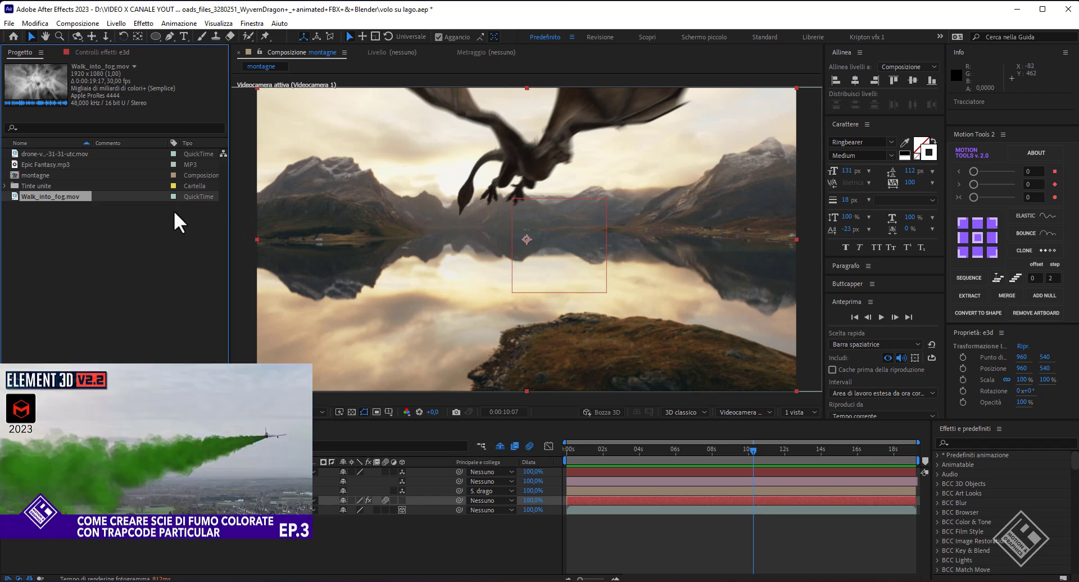
- Preview the Walk_into_fog.mov footage, then return to the montagne composition
double_click(43, 194)
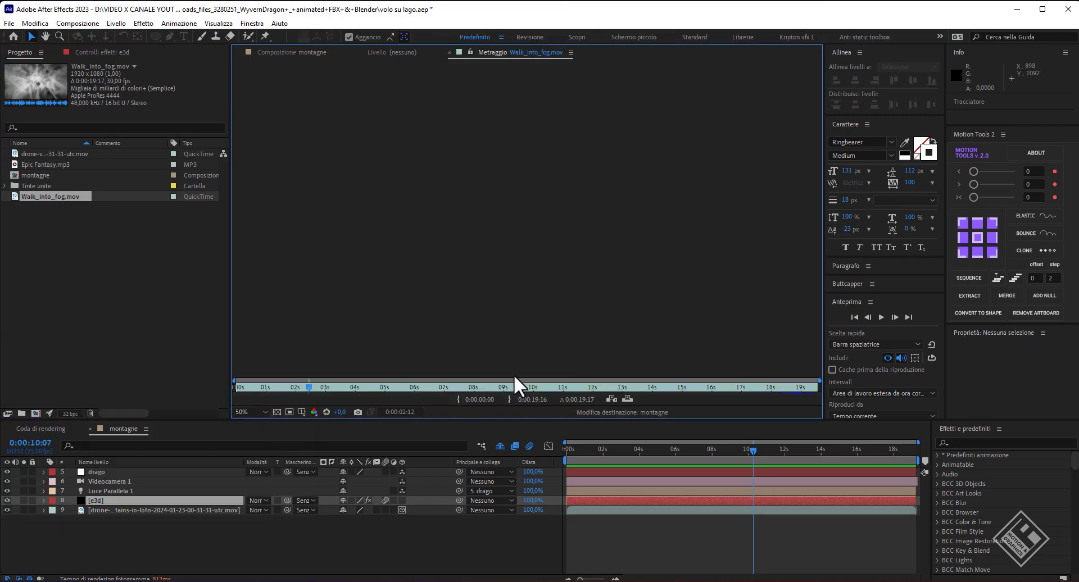
mouse_move(295, 384)
mouse_down()
mouse_move(543, 391)
mouse_move(447, 388)
mouse_up()
click(267, 53)
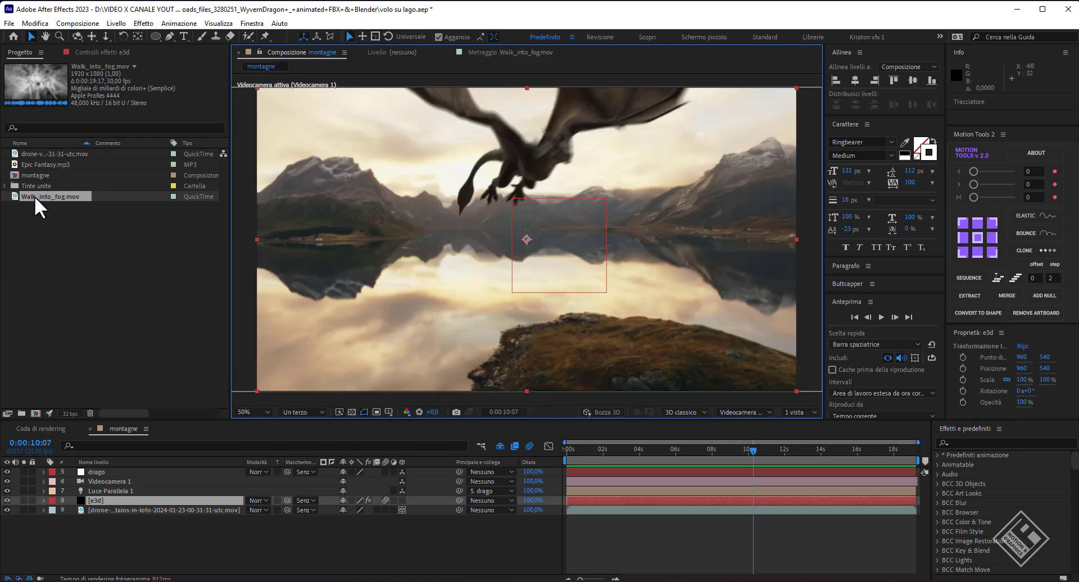
- Add Walk_into_fog.mov above the dragon layers as a 3D layer and edit its opacity
drag(35, 197, 106, 469)
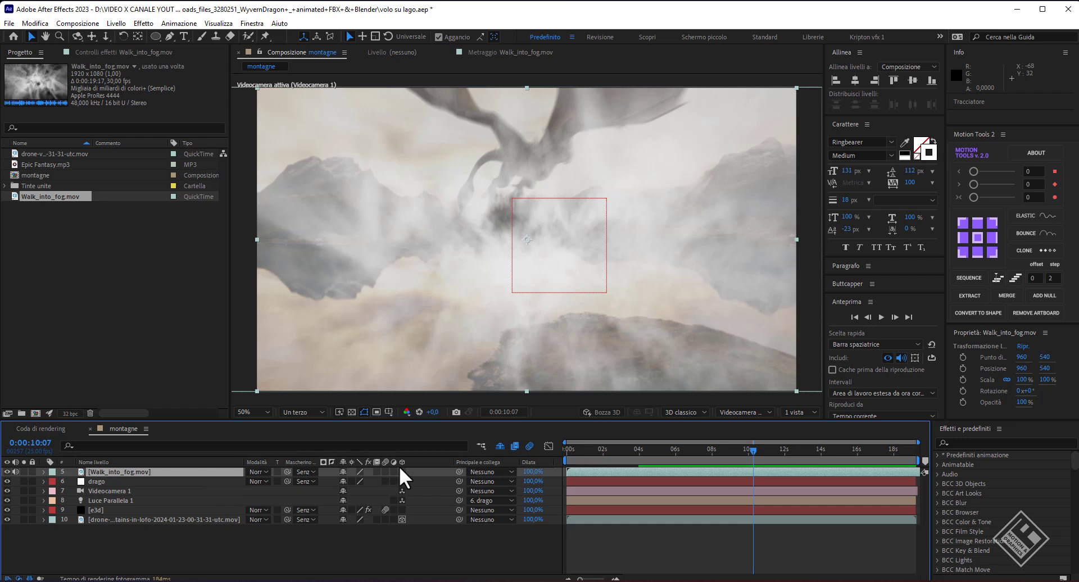
click(403, 471)
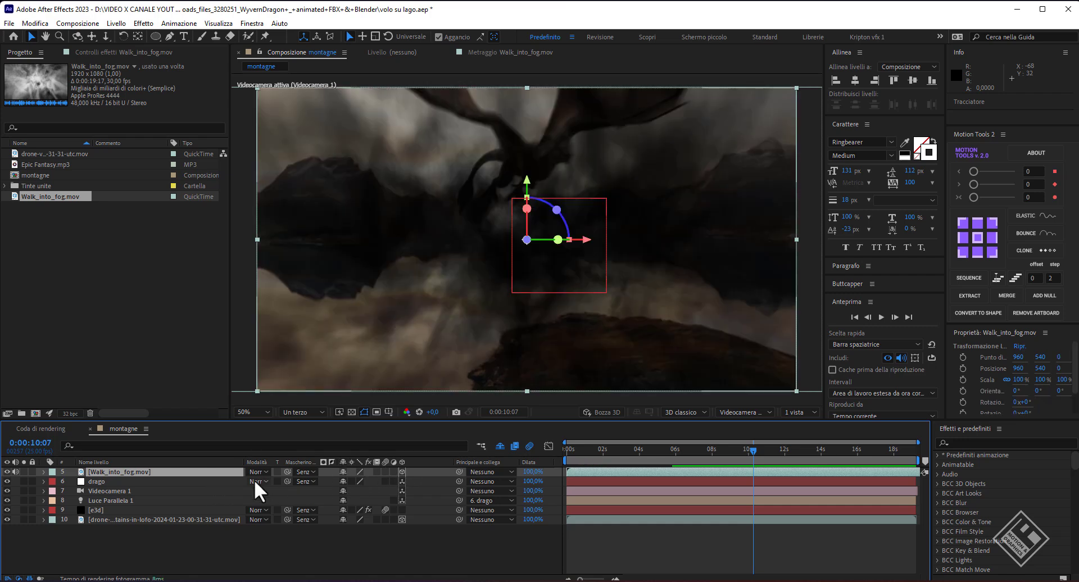
key(t)
click(346, 482)
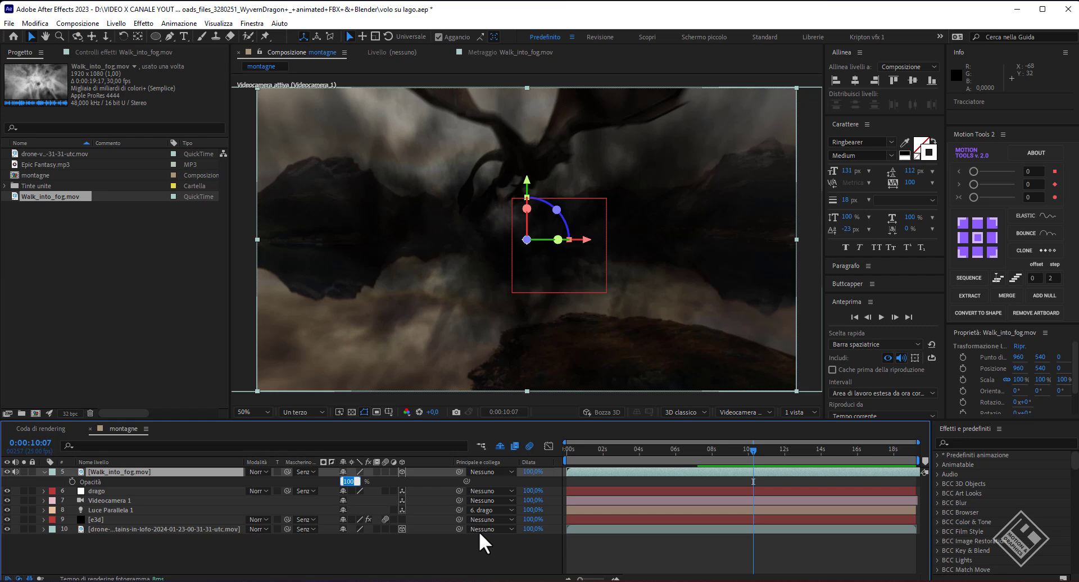
- Set the fog layer to 20% opacity and turn off Accepts Lights and Accepts Shadows
text(20)
key(Return)
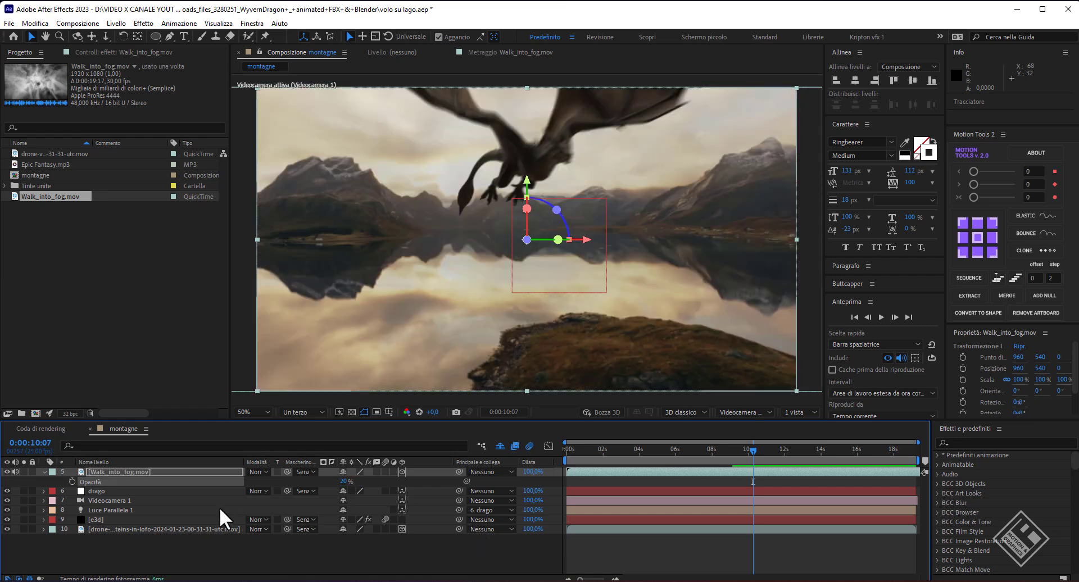
key(a)
key(a)
click(349, 520)
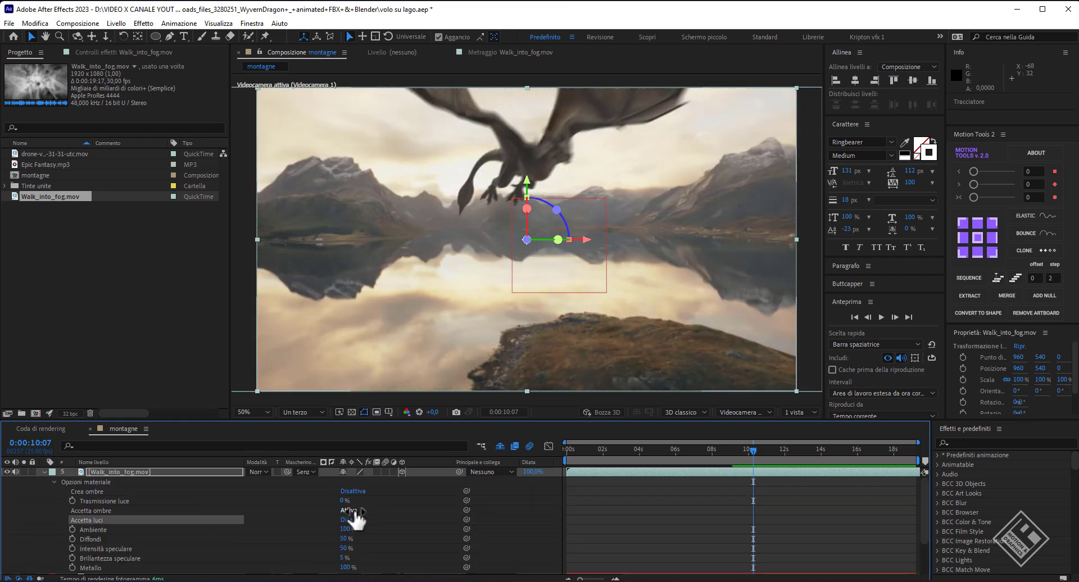
click(349, 511)
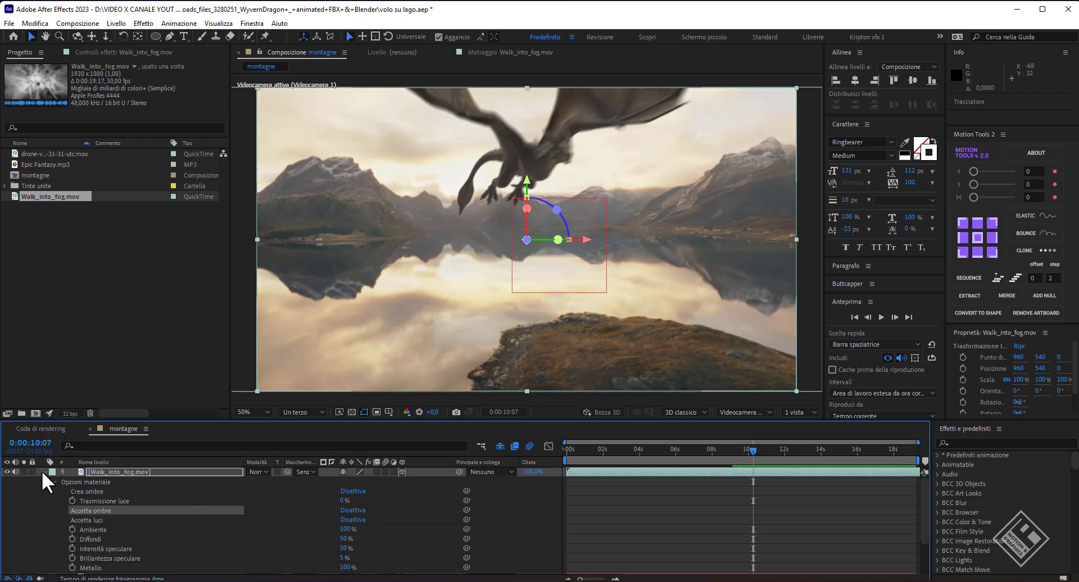
click(44, 473)
- Time-stretch the fog layer to 150% duration
drag(753, 449, 726, 450)
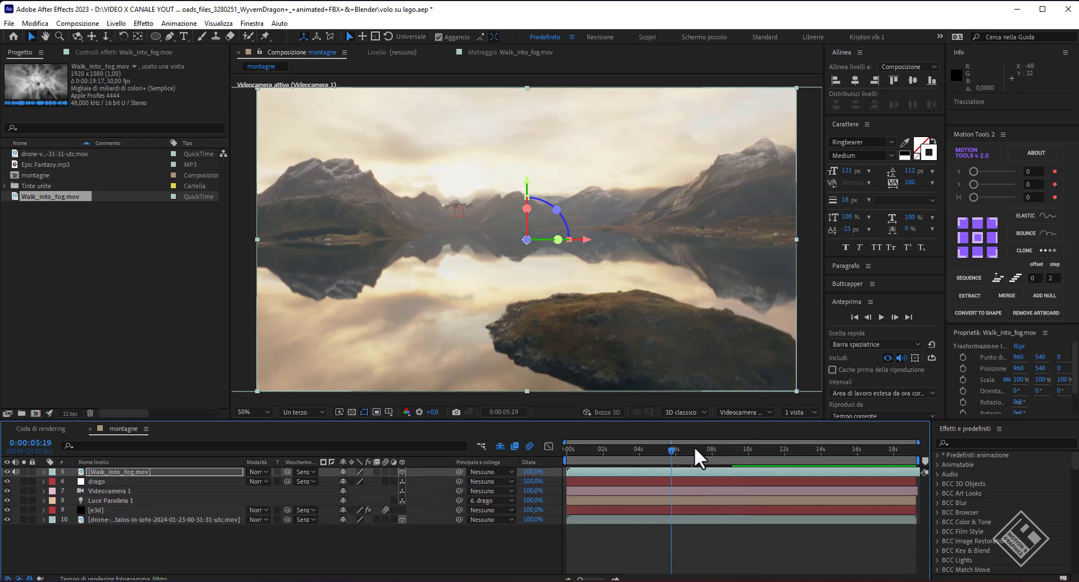
click(532, 473)
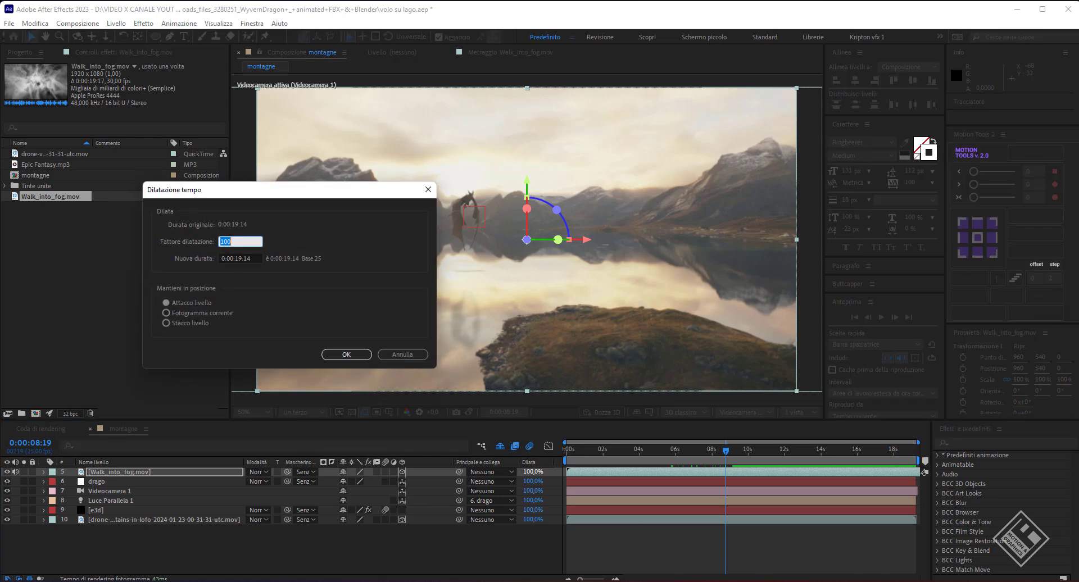
text(150)
key(Return)
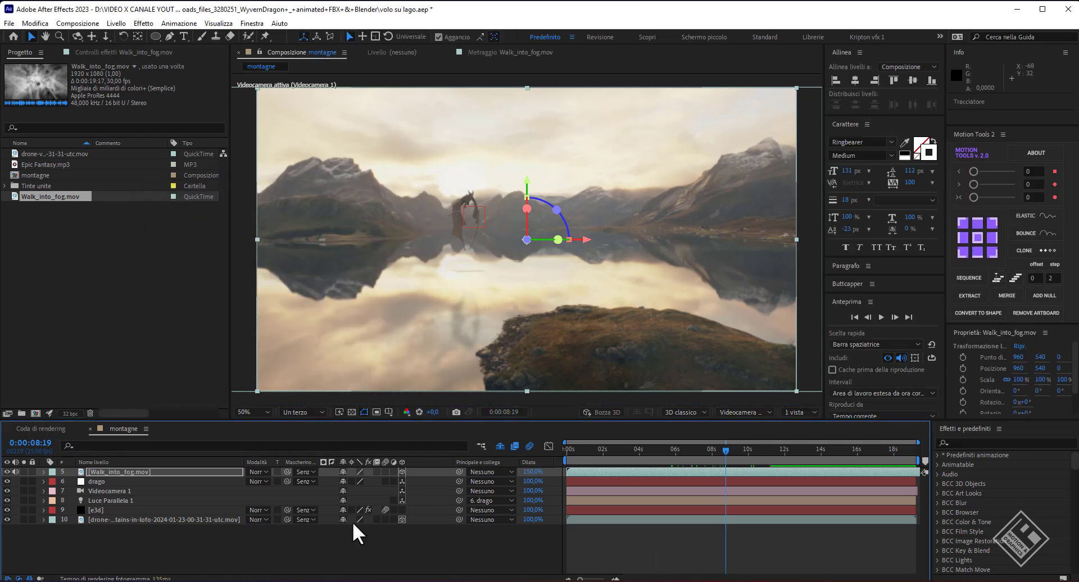
- Add a new adjustment layer to the composition
right_click(318, 547)
mouse_move(475, 409)
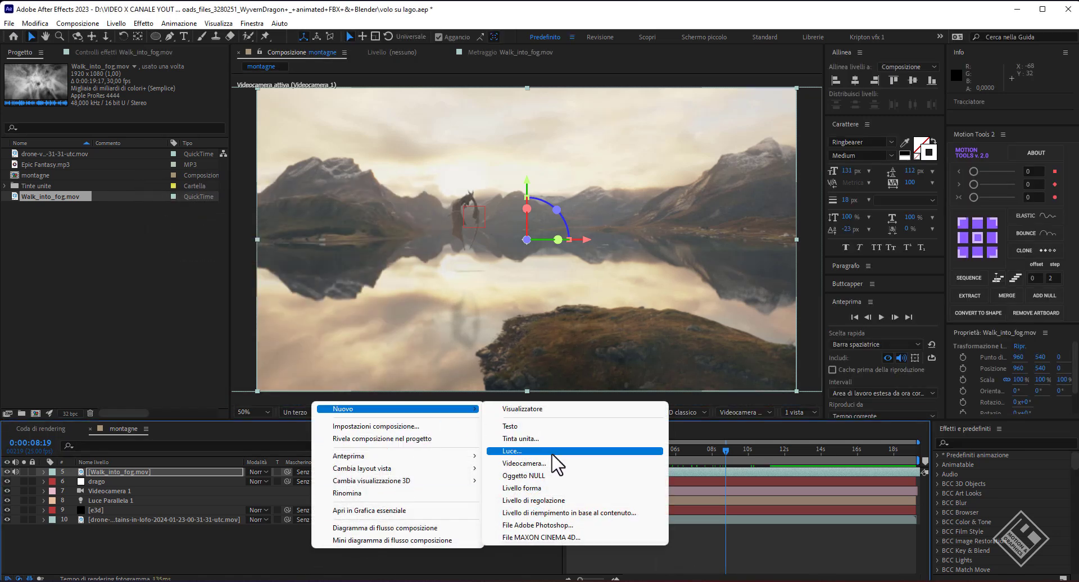
click(544, 500)
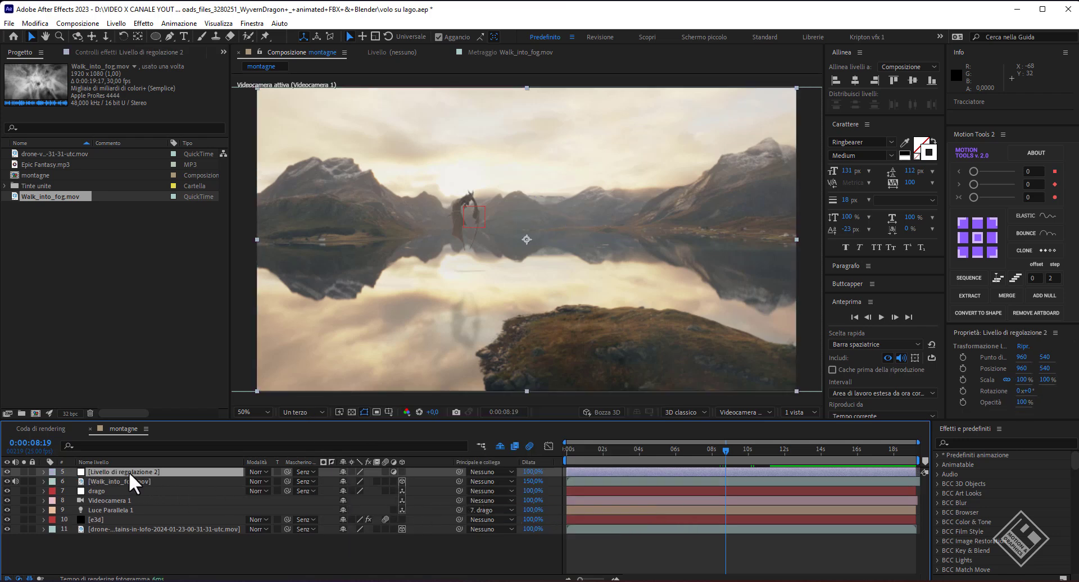
- Apply the Looks effect to the adjustment layer via quick effect search
key(ctrl+space)
text(loo)
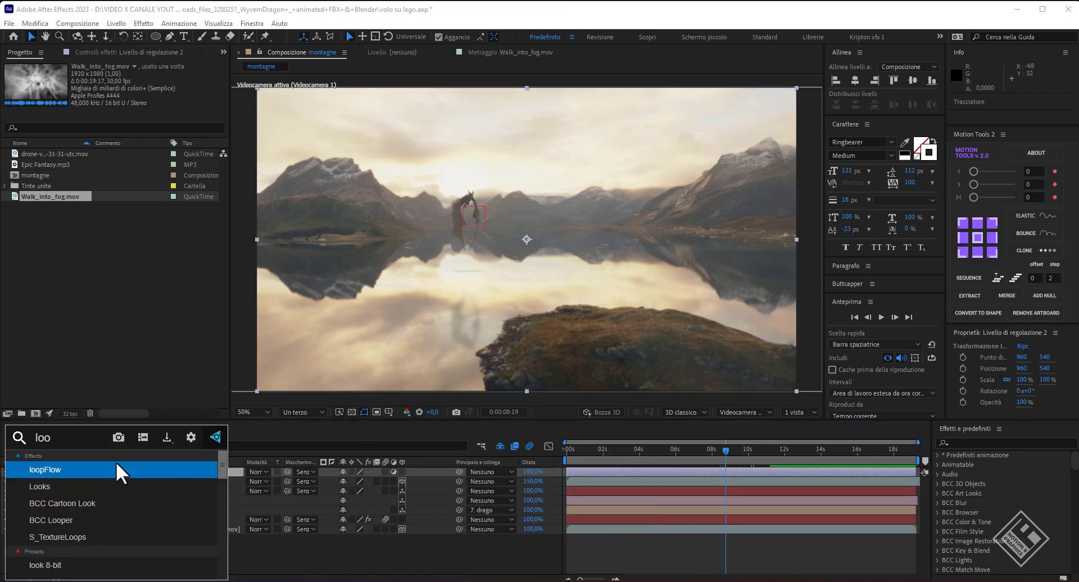
key(Down)
key(Return)
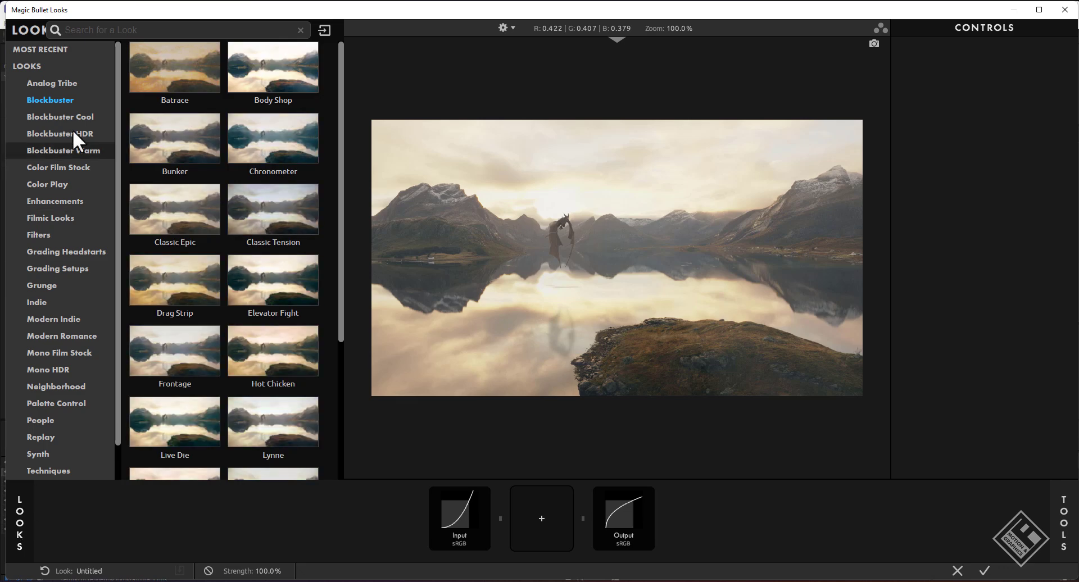
- Apply the Classic Epic look and add Optical Diffusion at 23.1% density
click(174, 213)
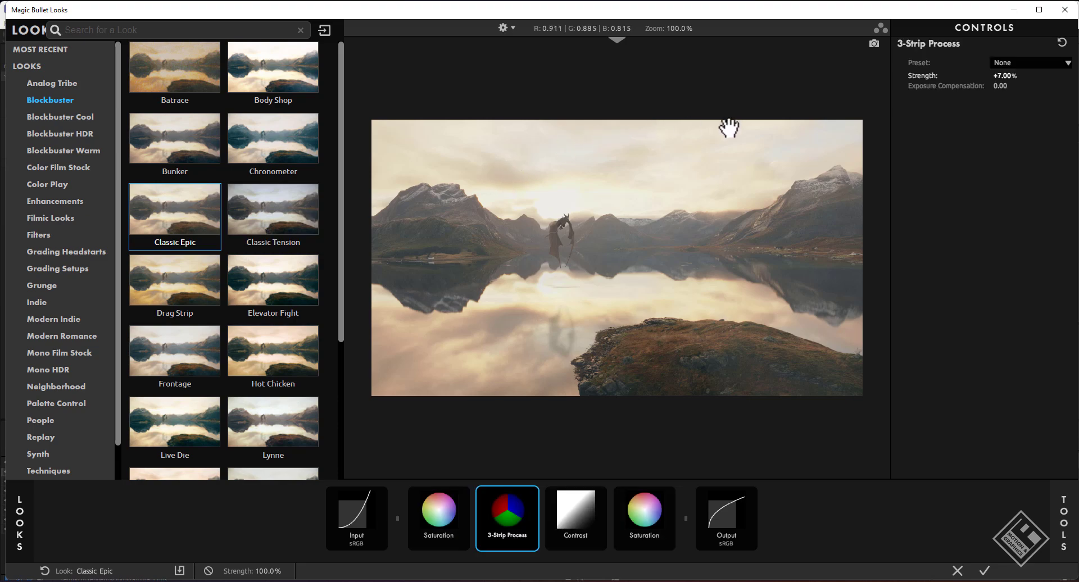
mouse_move(1060, 503)
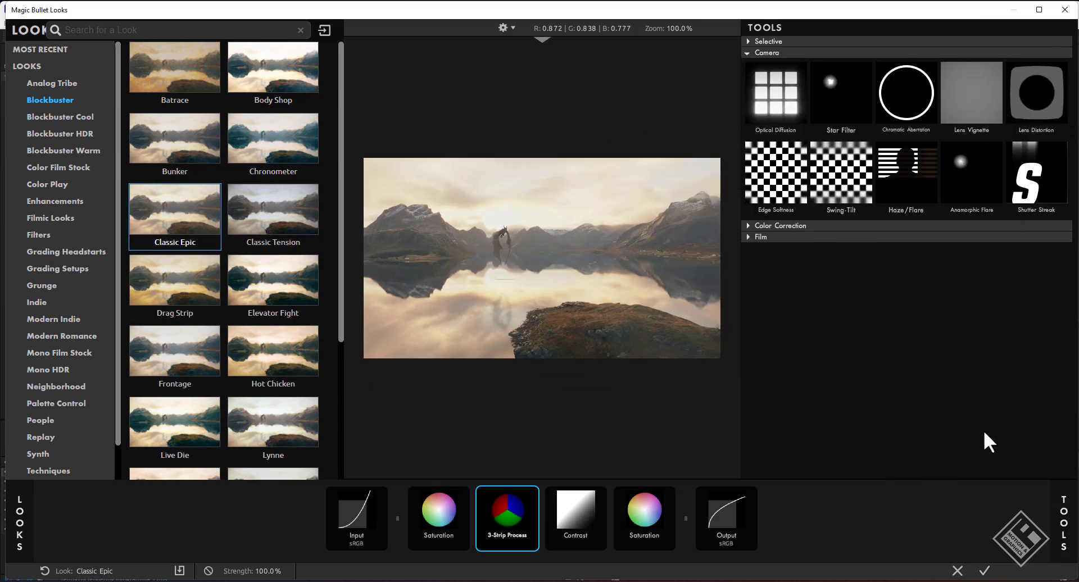
click(762, 85)
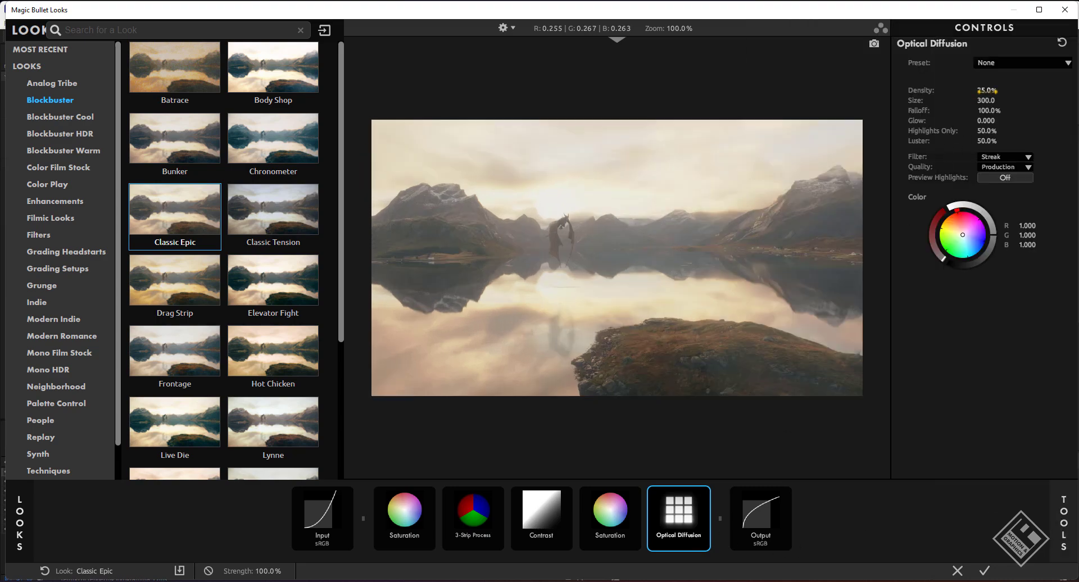
drag(973, 90, 962, 90)
- Add a Swing-Tilt blur with a slightly lowered focus band and larger blur, then apply the grade
mouse_move(1063, 522)
click(842, 174)
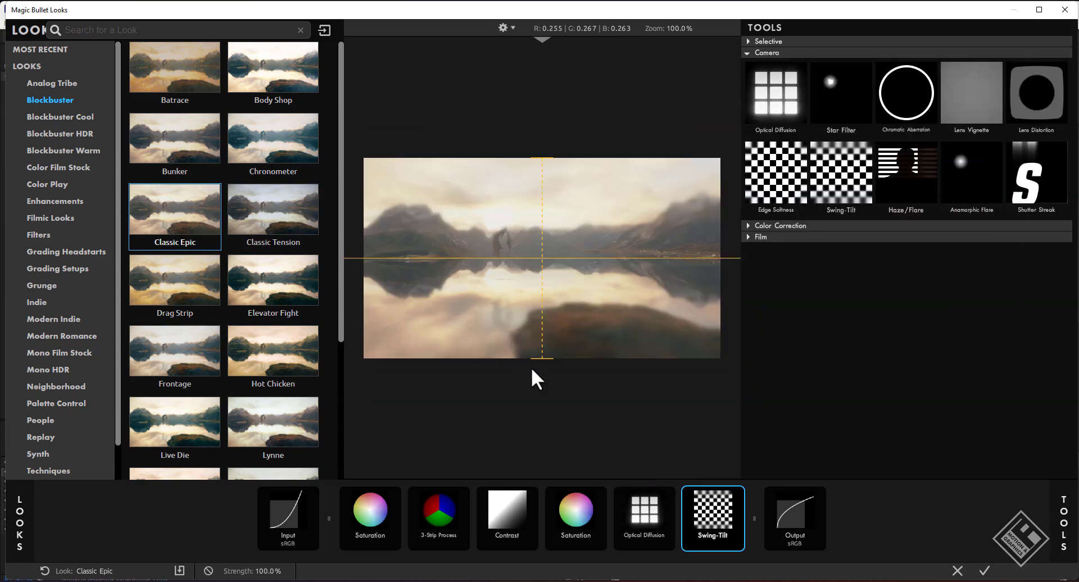
drag(542, 359, 542, 368)
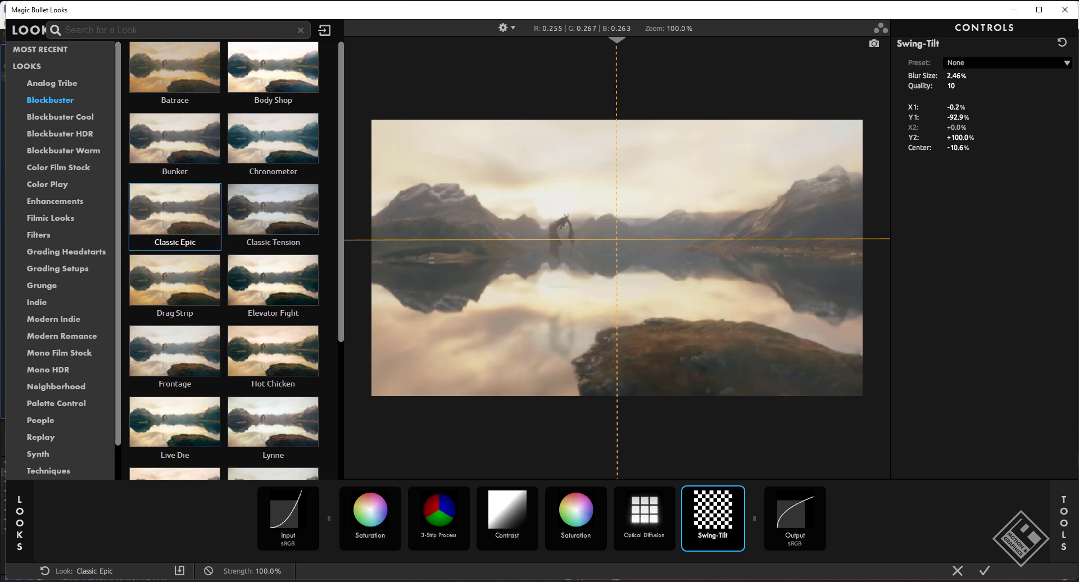
drag(957, 76, 978, 75)
click(984, 571)
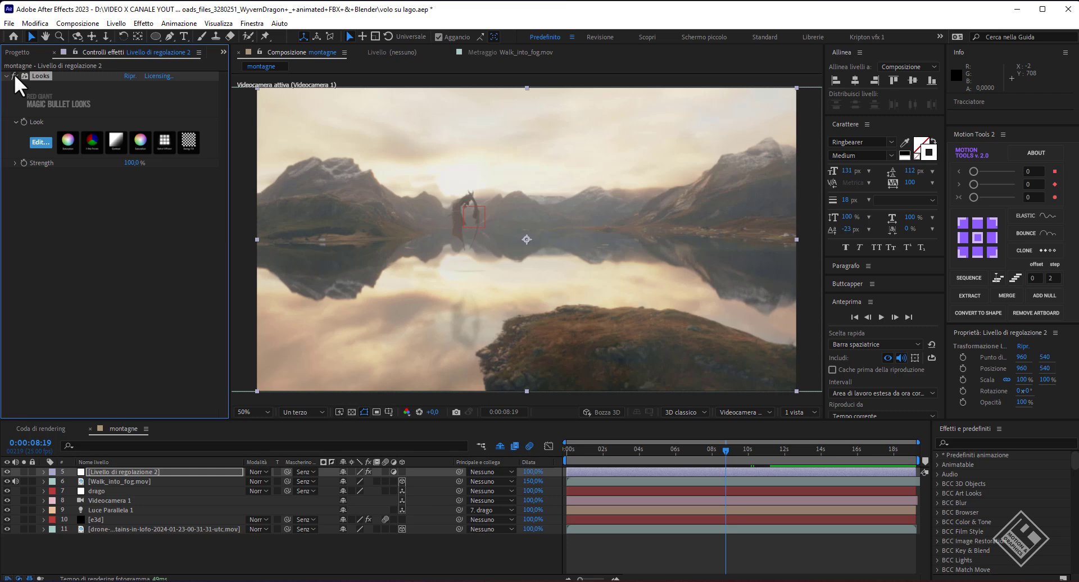
- Create a new black solid and apply CC Jaws to it
click(263, 552)
key(ctrl+y)
key(Return)
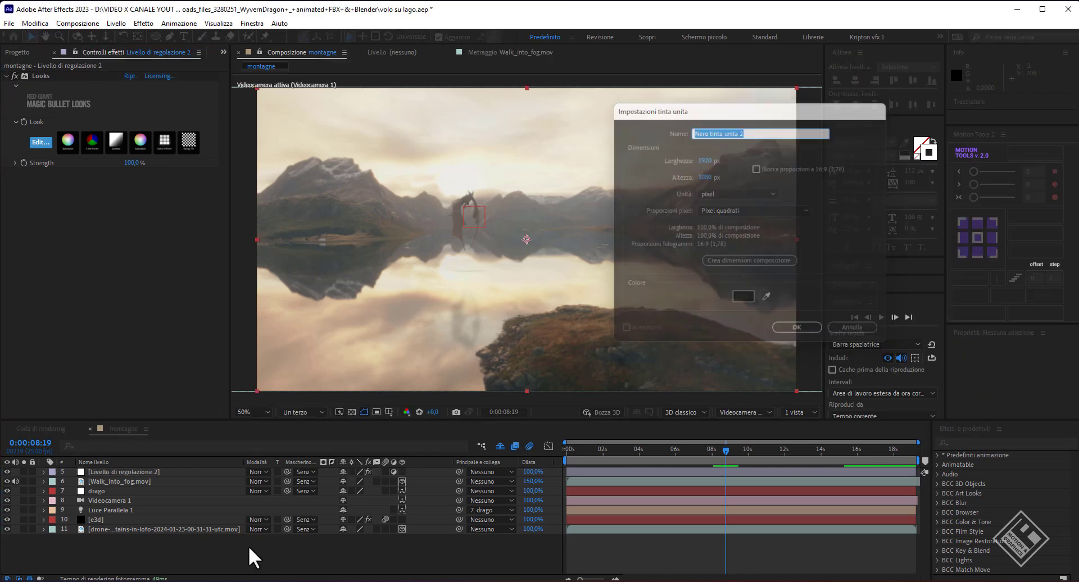
key(ctrl+space)
text(cc ja)
key(Return)
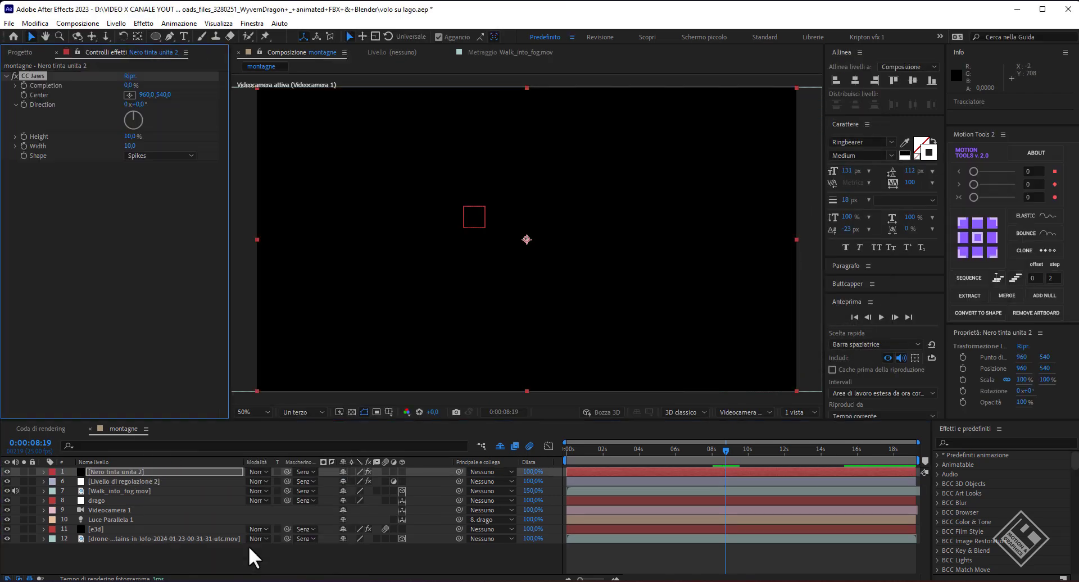
- Reduce CC Jaws height to 0% so the spikes become flat letterbox bars
click(125, 86)
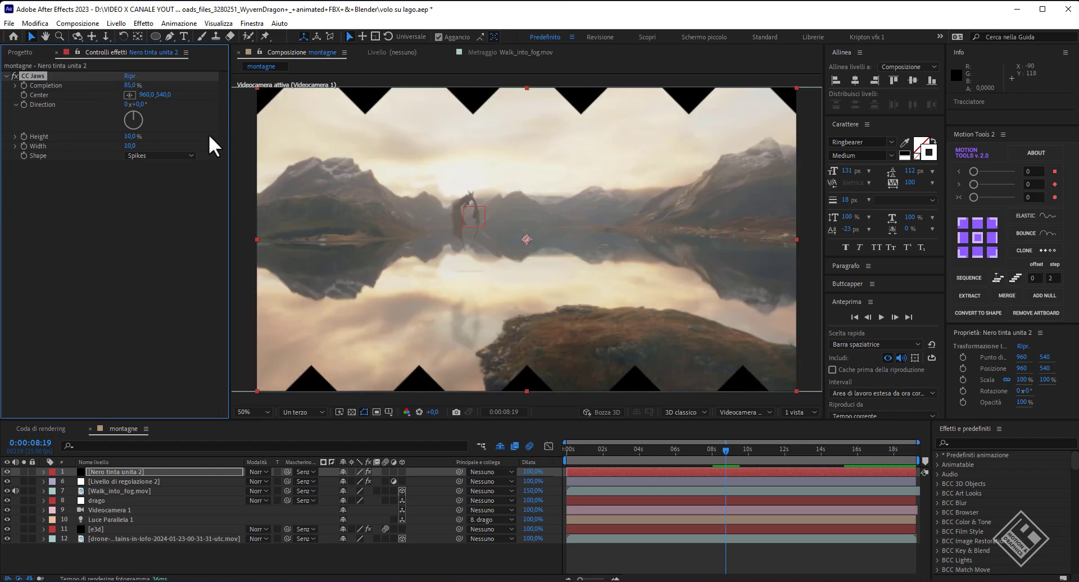
drag(129, 141, 2, 144)
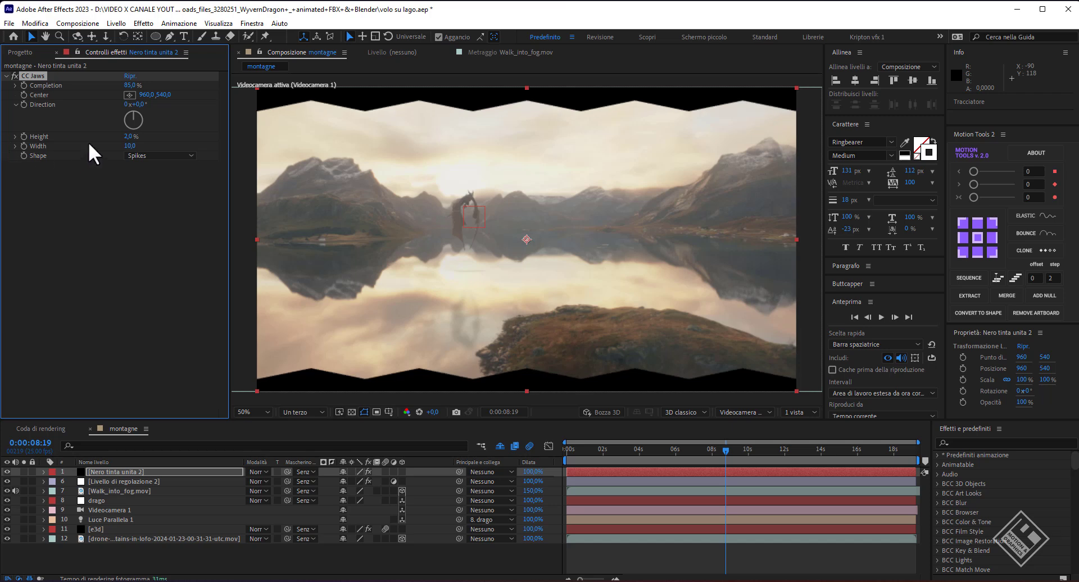
drag(129, 145, 93, 135)
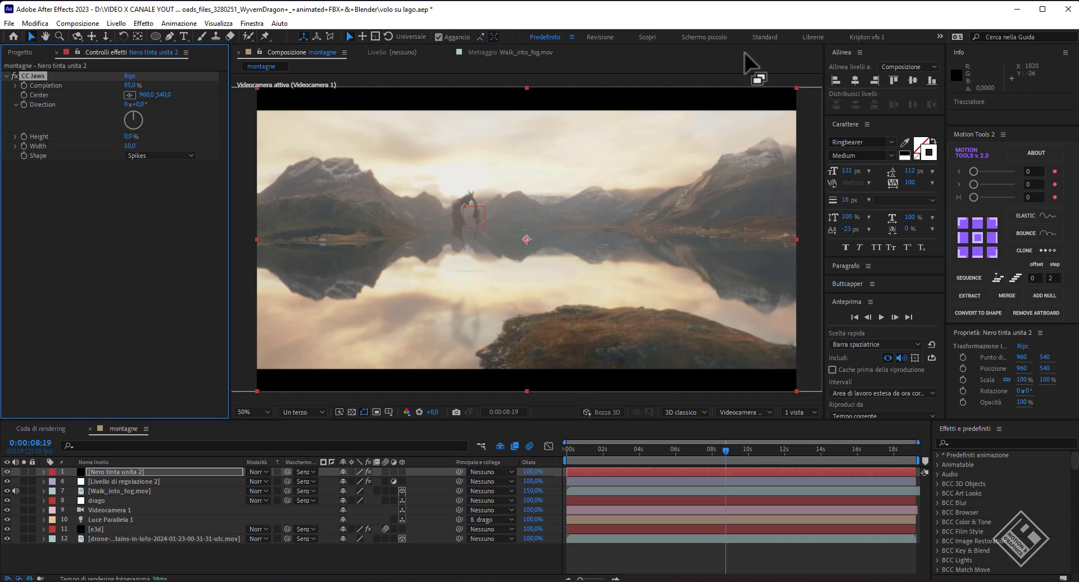
click(227, 560)
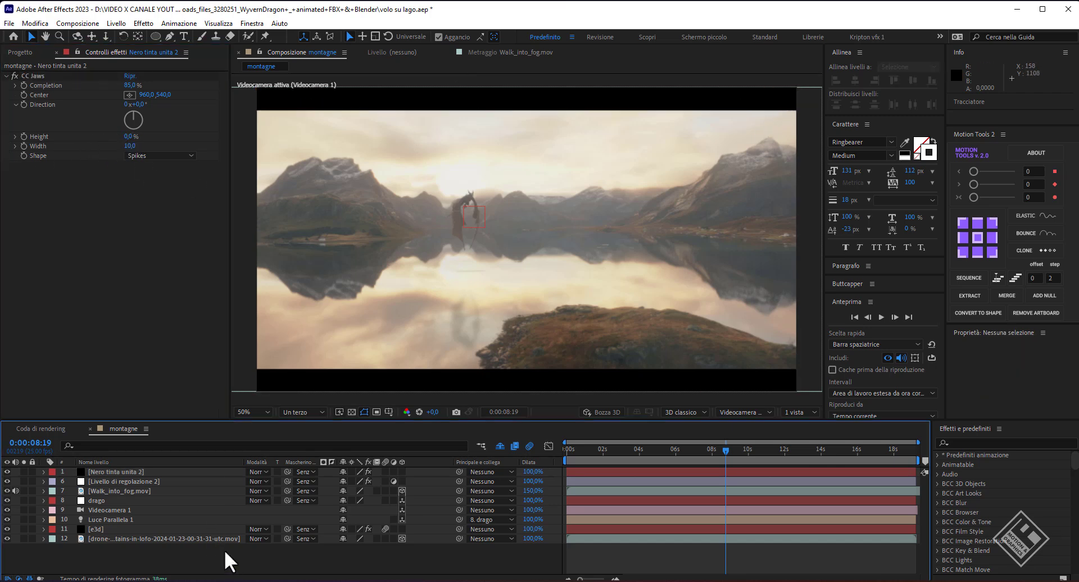
key(ctrl+y)
- Create a black solid with an inverted full-frame ellipse mask
click(803, 329)
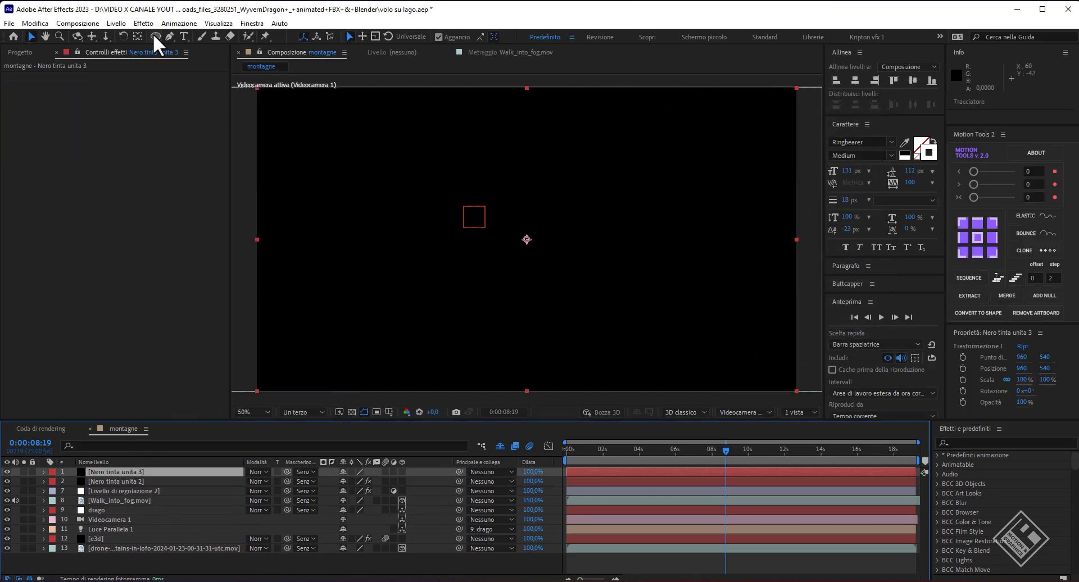
click(155, 36)
double_click(157, 35)
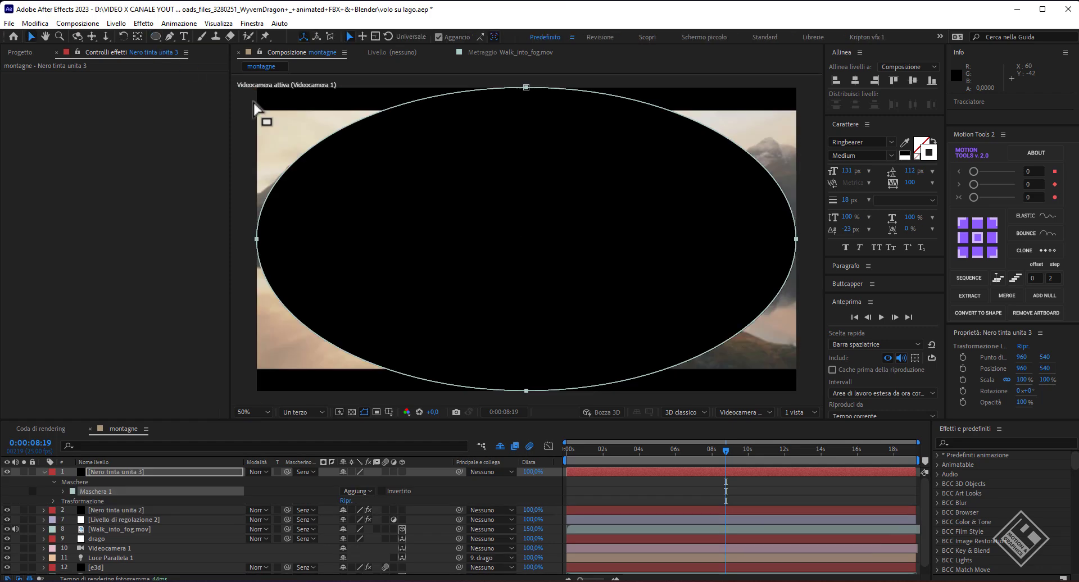
click(382, 491)
- Heavily increase the ellipse mask's feather and expansion to soften the vignette
key(m)
key(m)
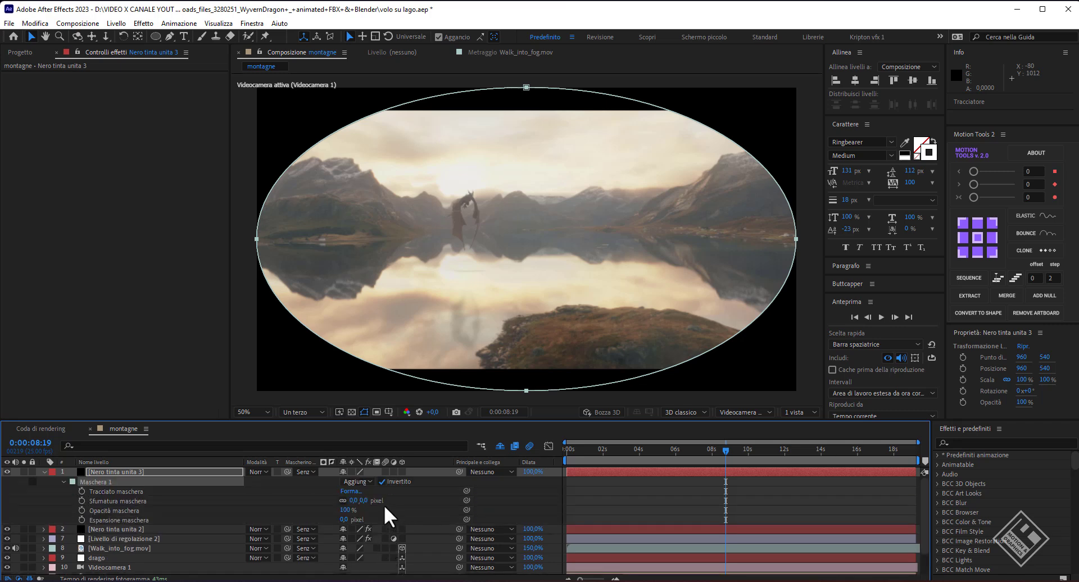
drag(362, 501, 545, 485)
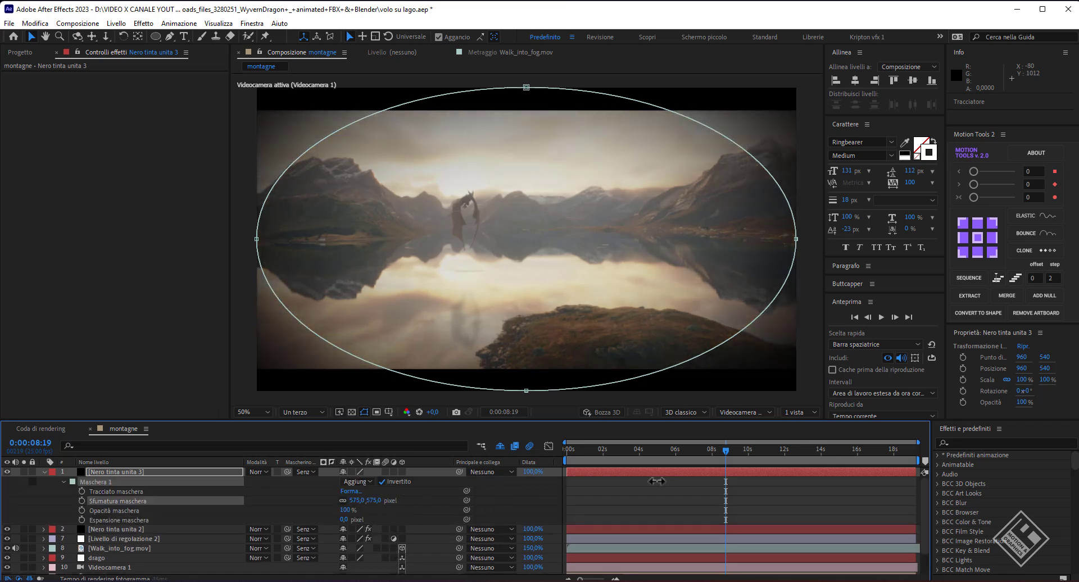
drag(345, 520, 408, 518)
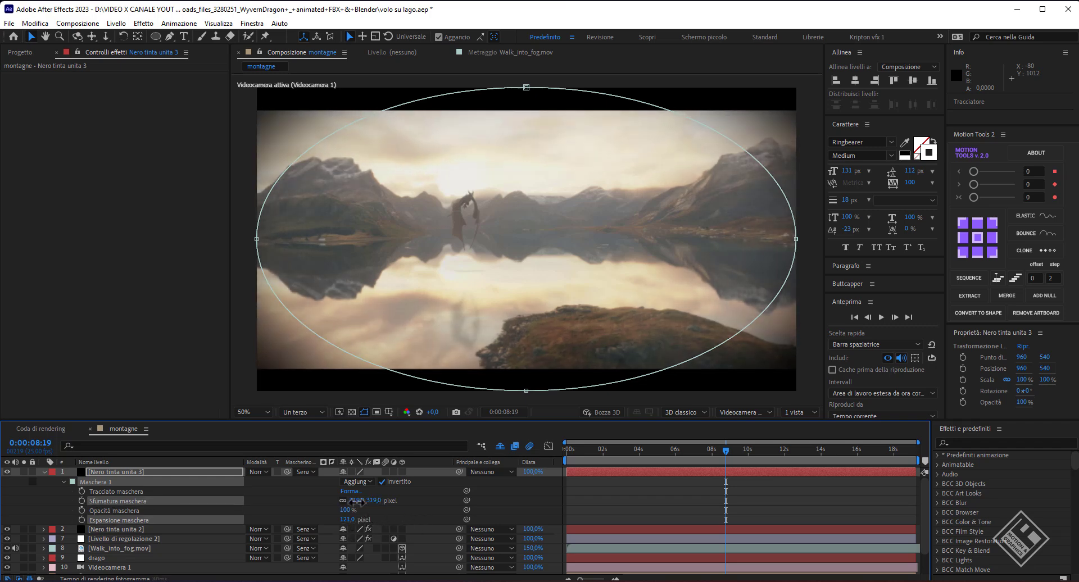
- Add a wiggle(1,2) expression to Videocamera 1's Point of Interest
click(43, 472)
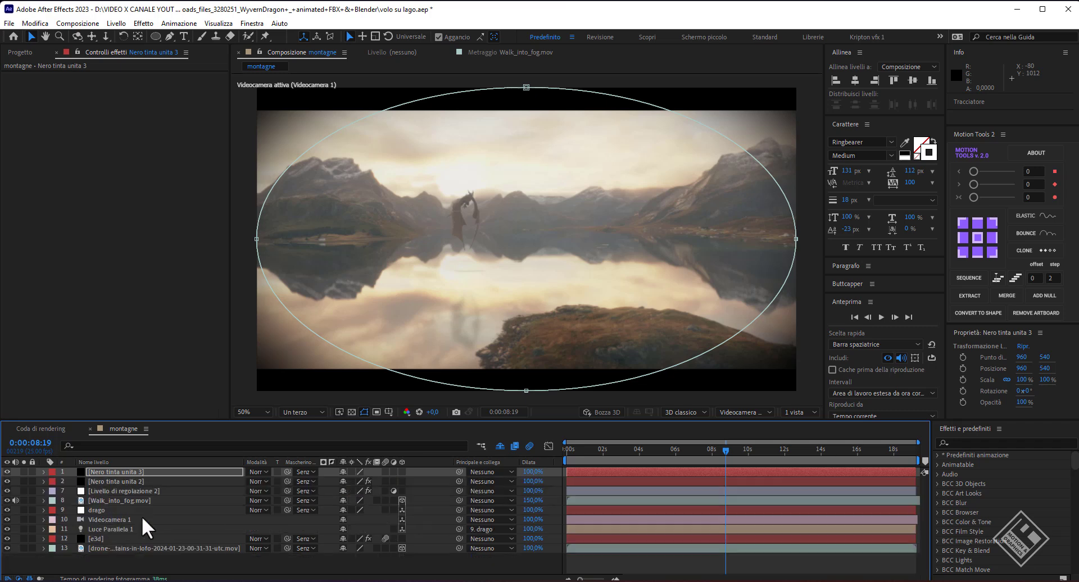
click(95, 521)
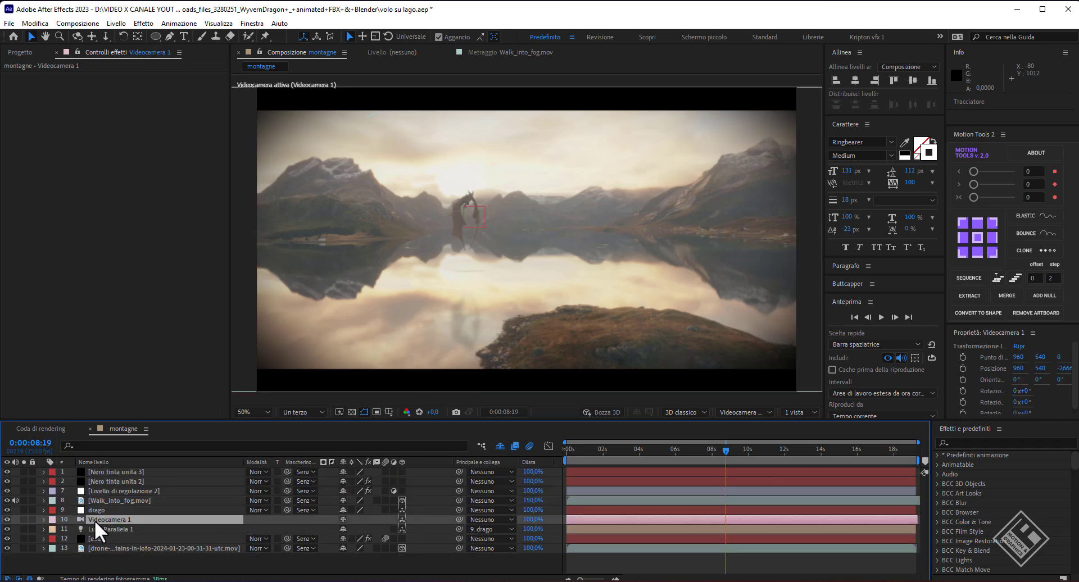
key(a)
alt+click(71, 528)
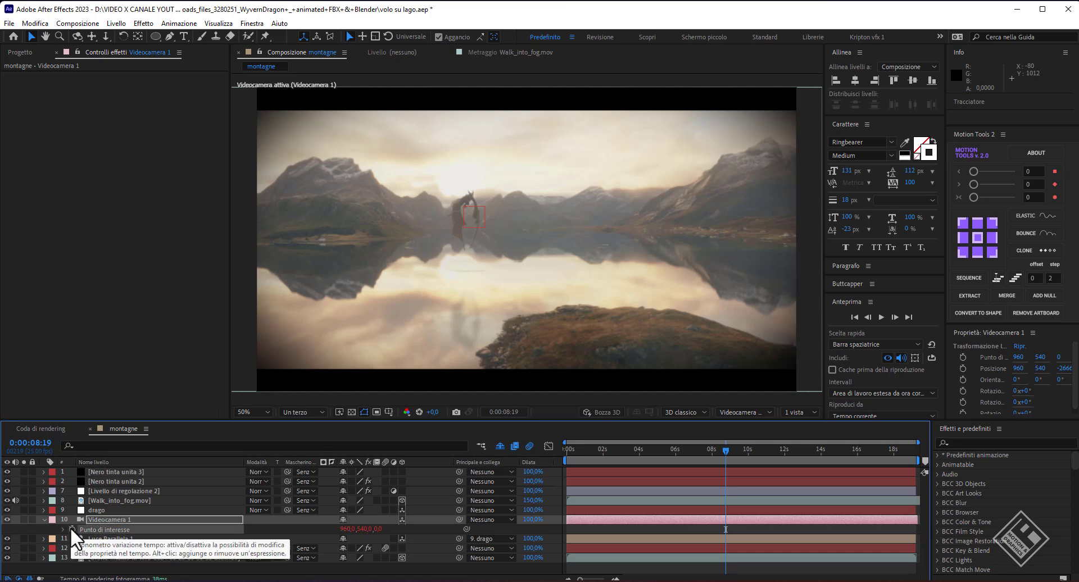
text(wiggle(1,2)
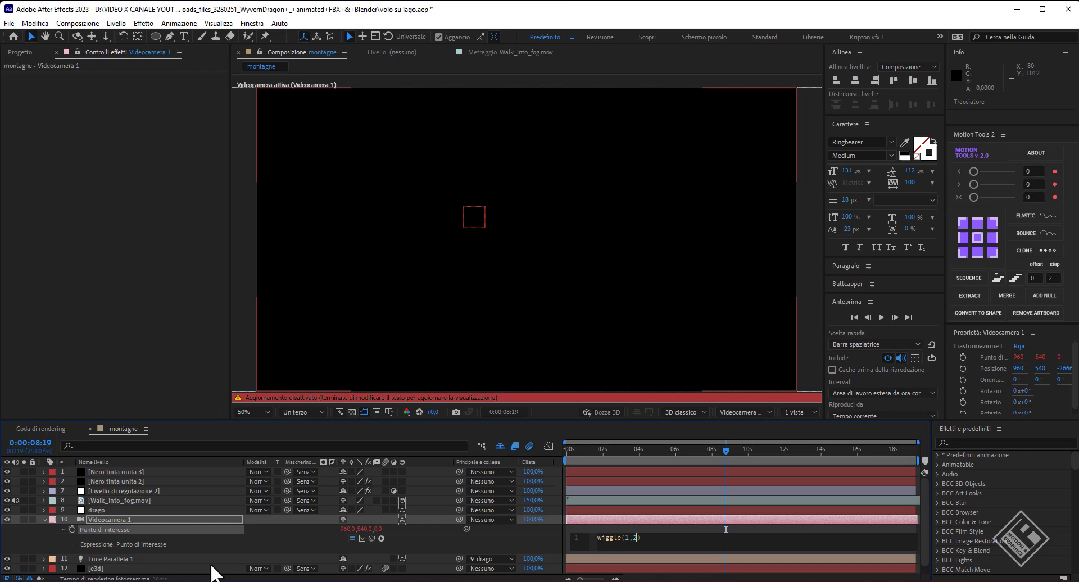
key(KP_Enter)
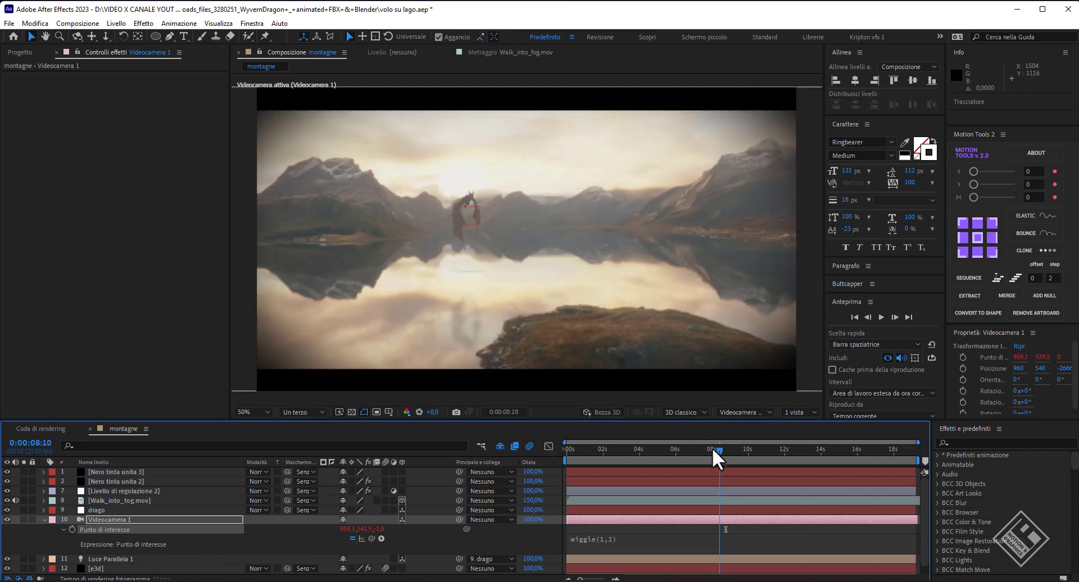
- Set the viewer preview resolution to Full and check the camera wiggle
mouse_move(713, 449)
mouse_down()
mouse_move(687, 449)
mouse_move(731, 444)
mouse_up()
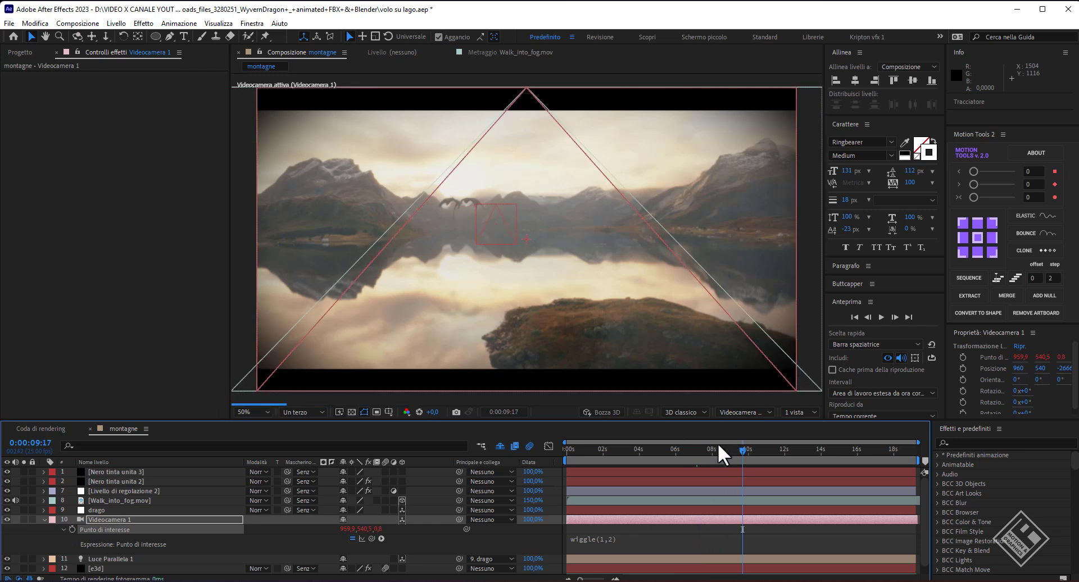
click(311, 413)
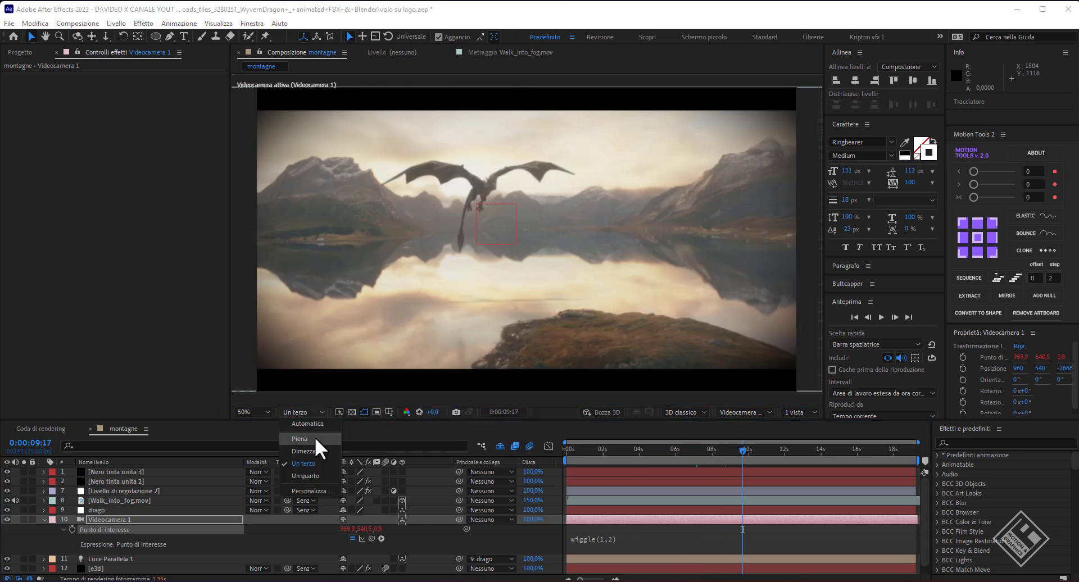
click(302, 438)
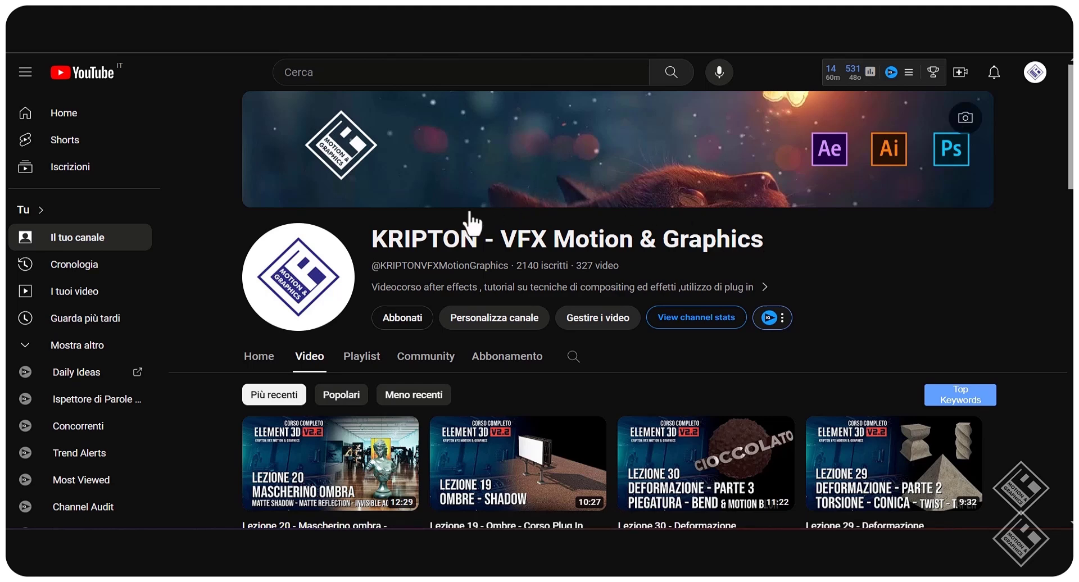
- Open the channel's Abbonati membership offer, review it, then close it
click(403, 319)
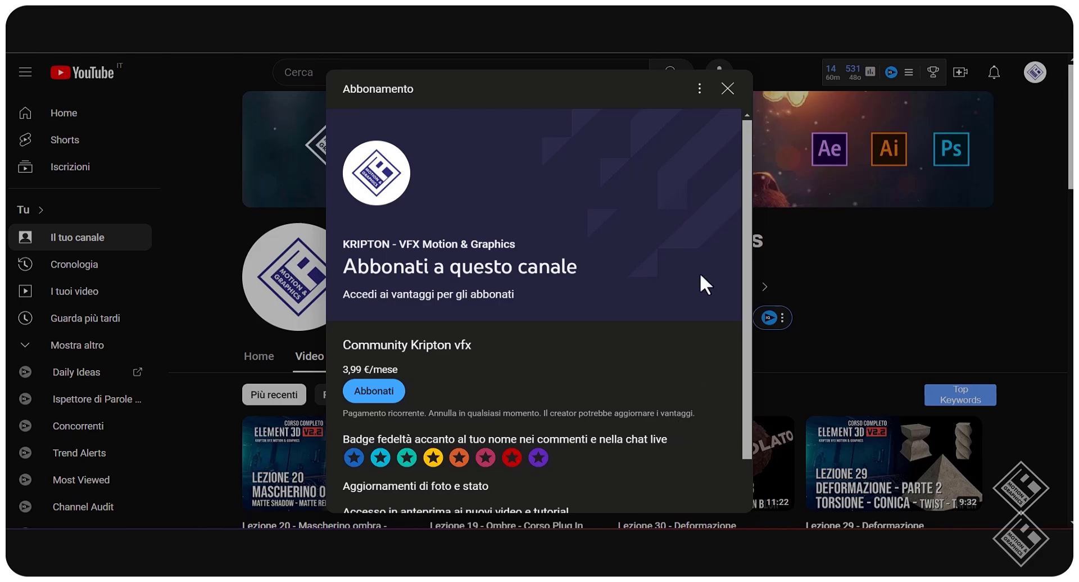
click(728, 89)
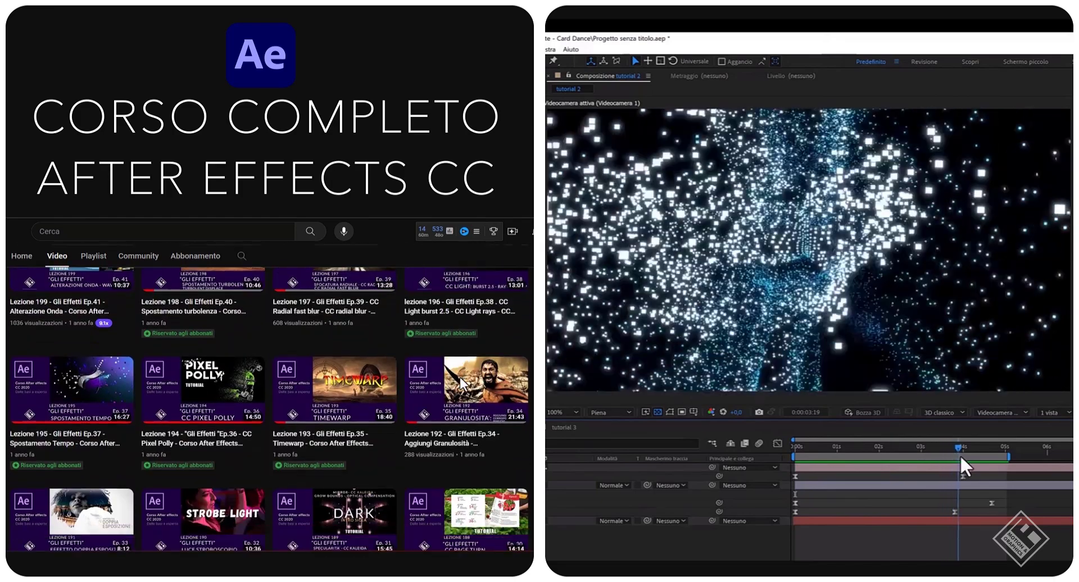
- Scrub the particle face animation preview, then preview the channel's After Effects course thumbnails
drag(961, 457, 990, 459)
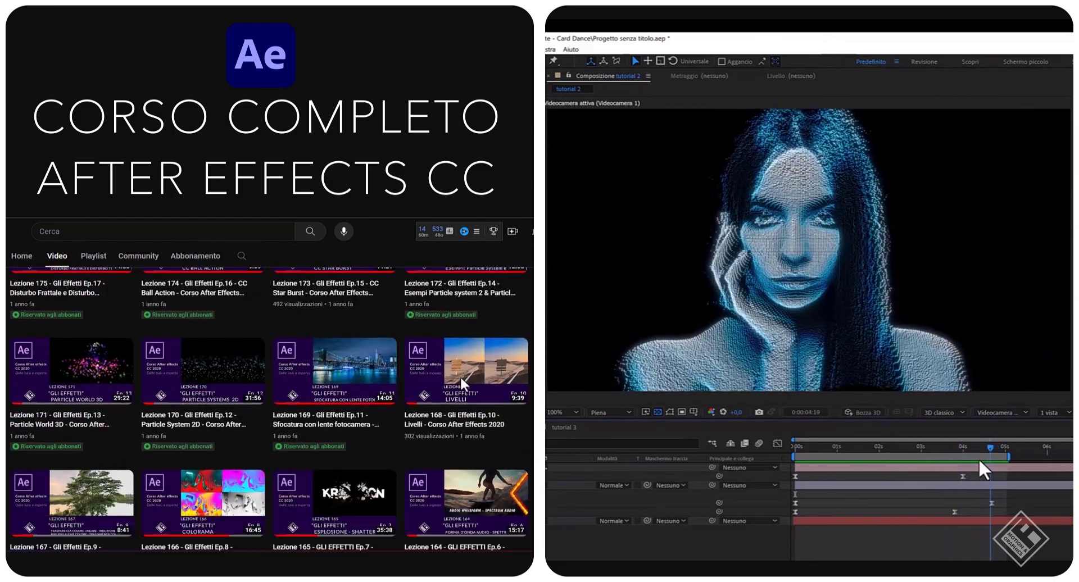
drag(979, 457, 929, 457)
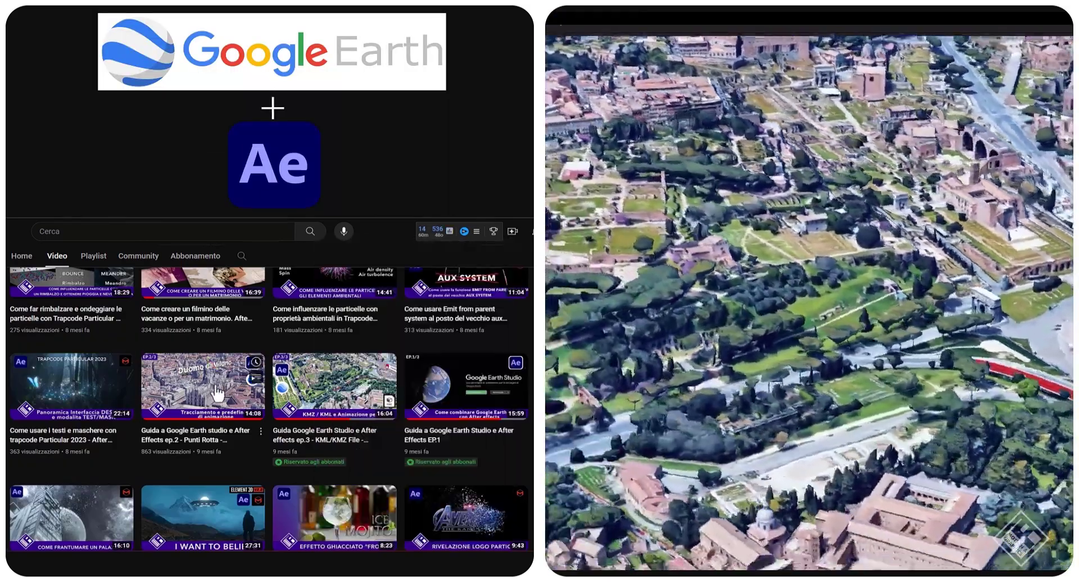
mouse_move(213, 397)
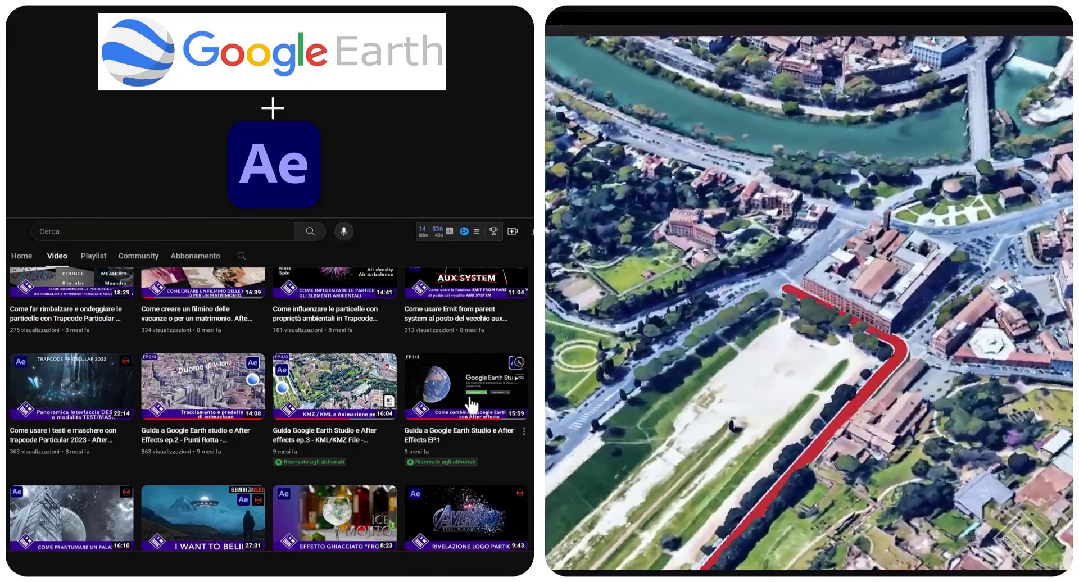
mouse_move(474, 405)
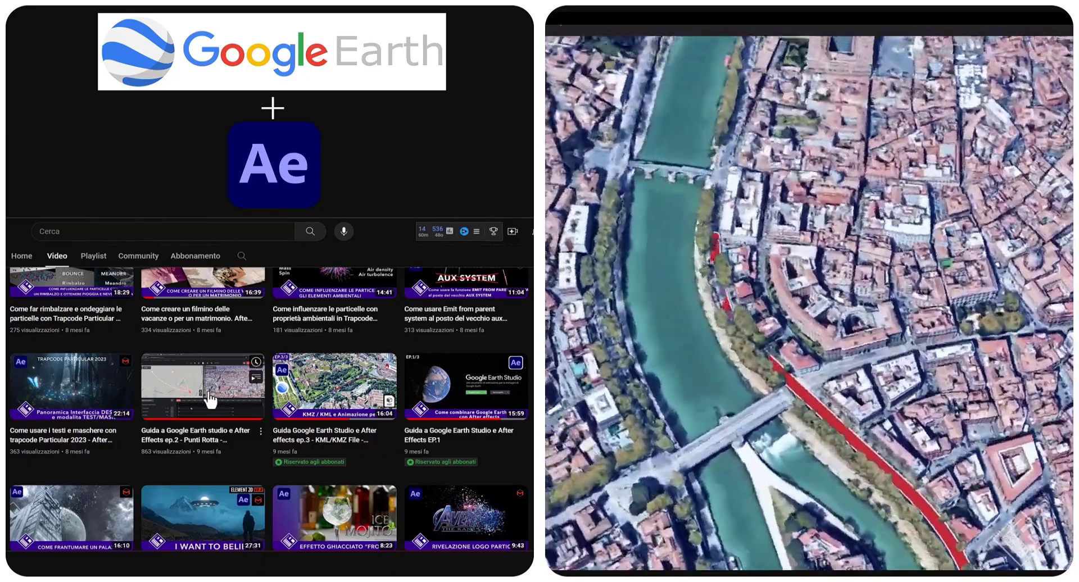
mouse_move(279, 401)
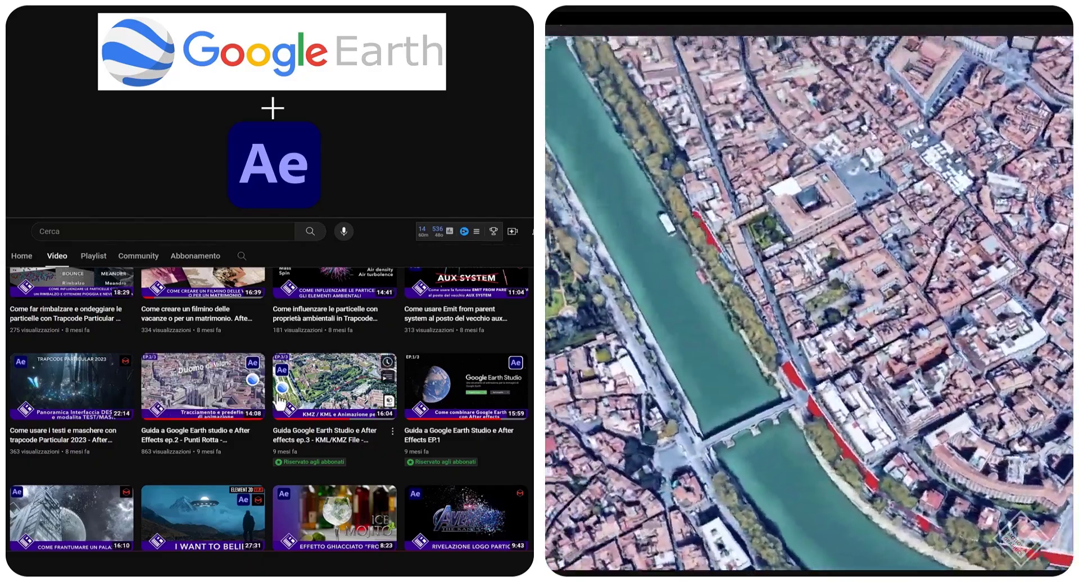